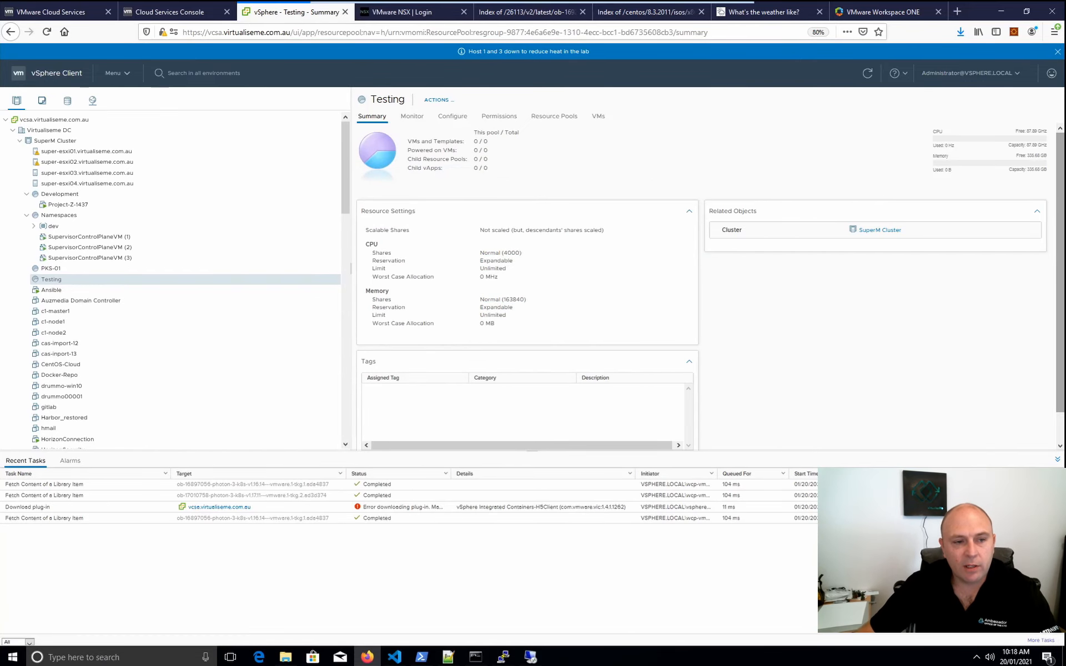
# Step: Expand the dev namespace in the inventory and view its Tanzu Kubernetes clusters
pyautogui.click(35, 227)
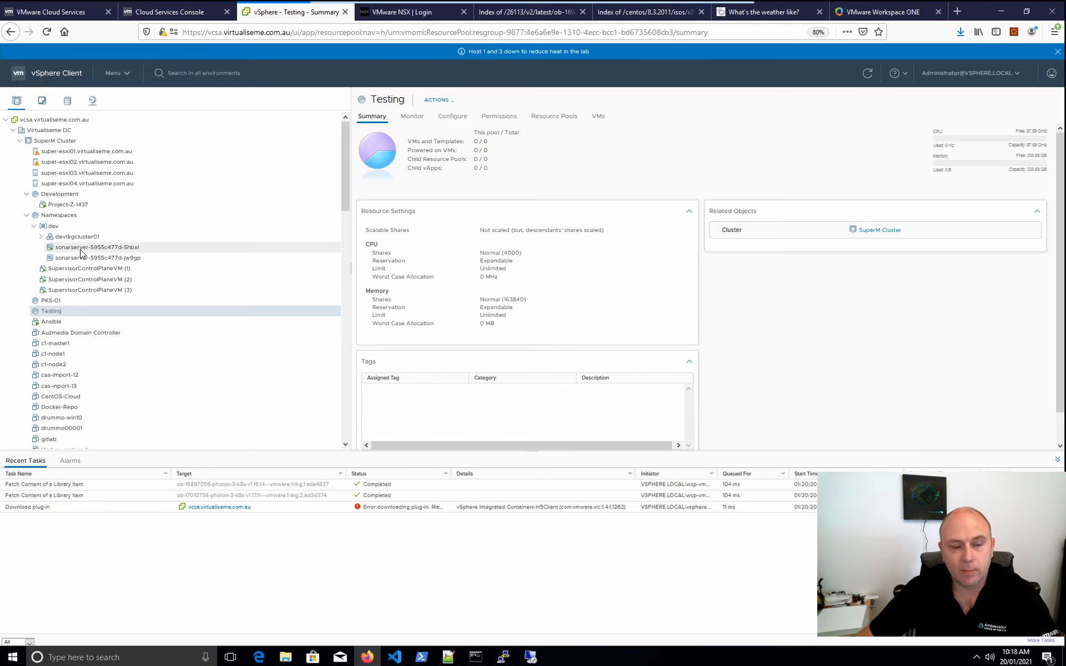
pyautogui.click(54, 227)
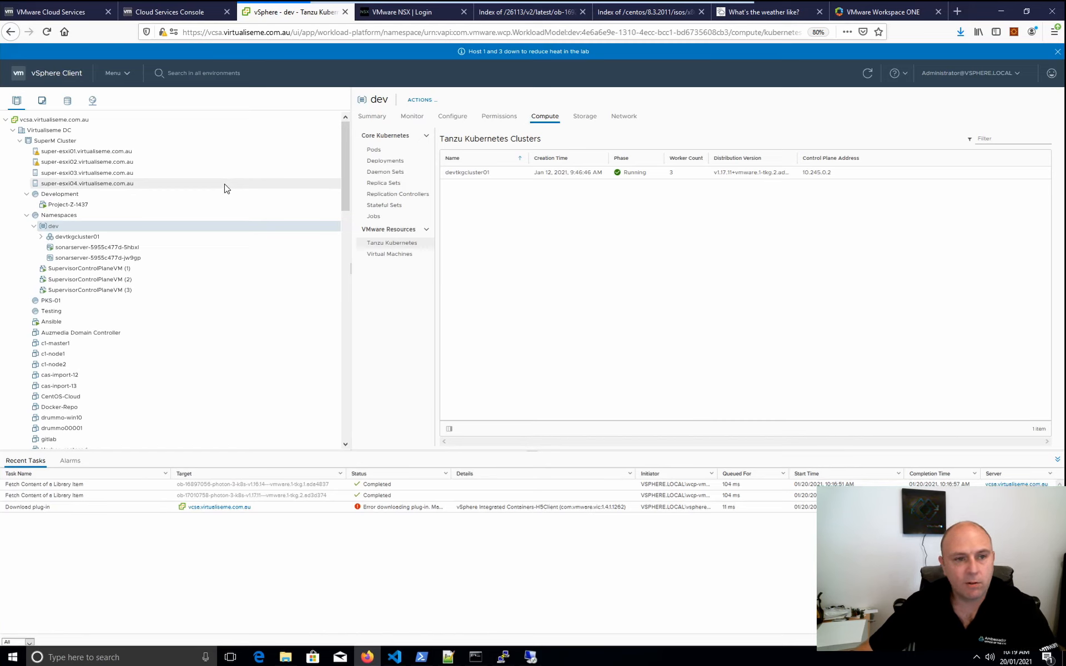
# Step: Open the subscribed content library tkg and view its OVF and OVA templates
pyautogui.click(117, 73)
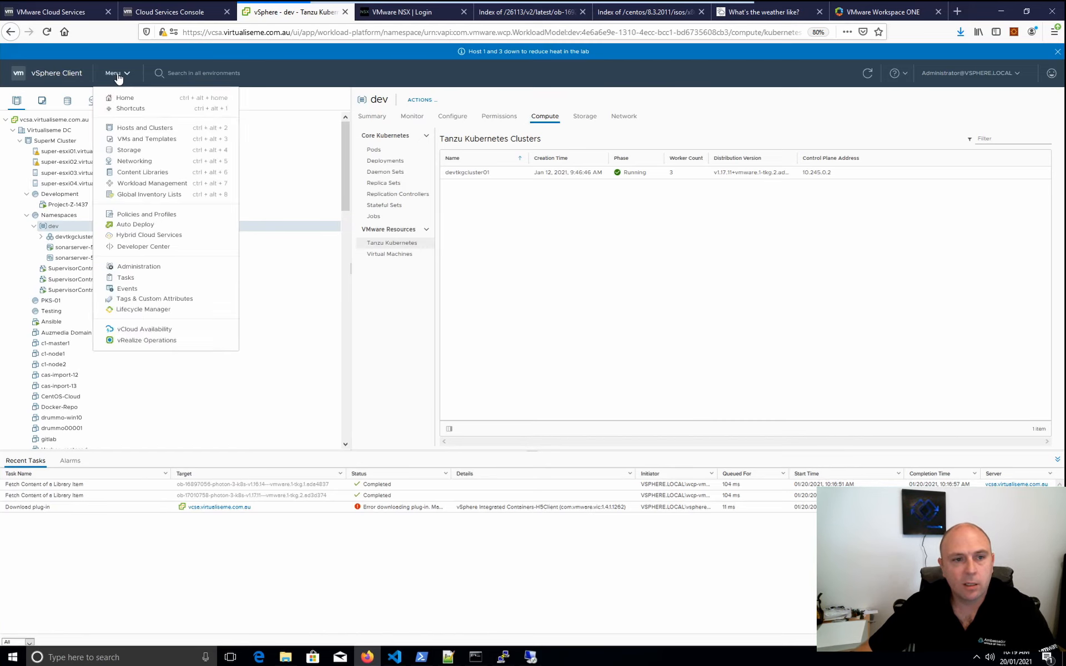
pyautogui.click(151, 172)
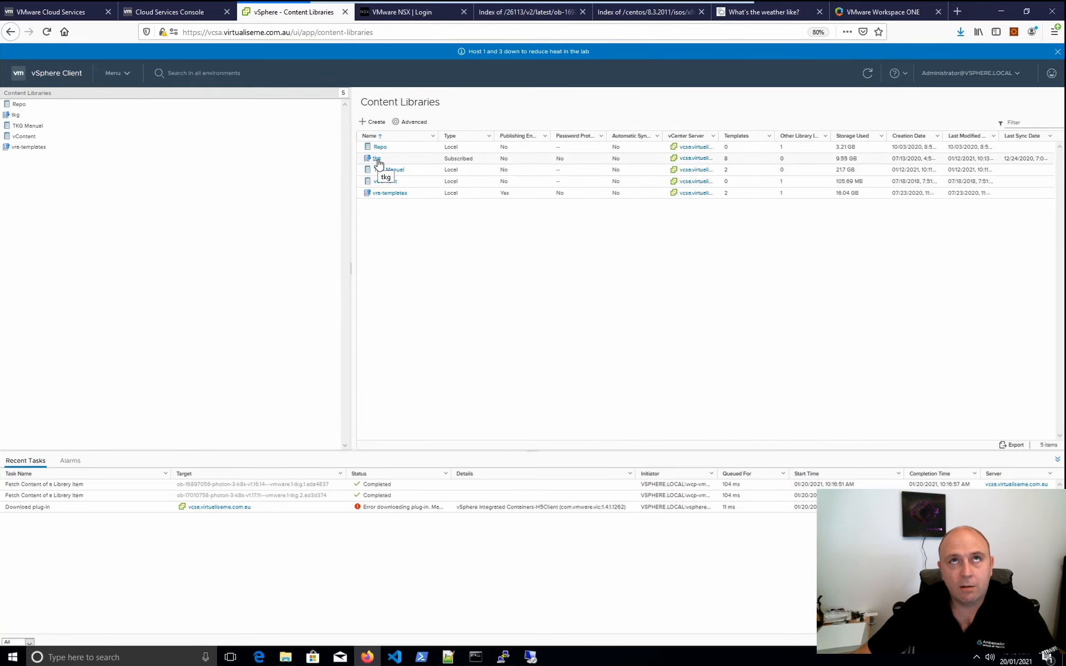
pyautogui.click(377, 159)
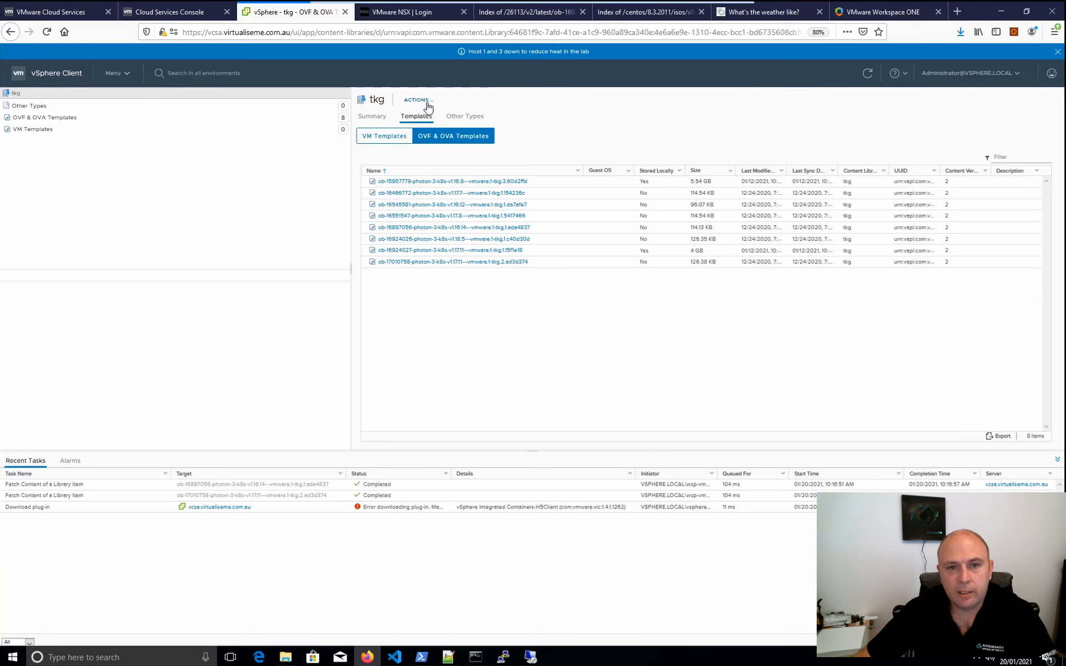
# Step: Copy the subscription URL from the tkg library's settings, leaving the settings unchanged, and return to its OVF and OVA templates
pyautogui.click(428, 104)
pyautogui.click(436, 144)
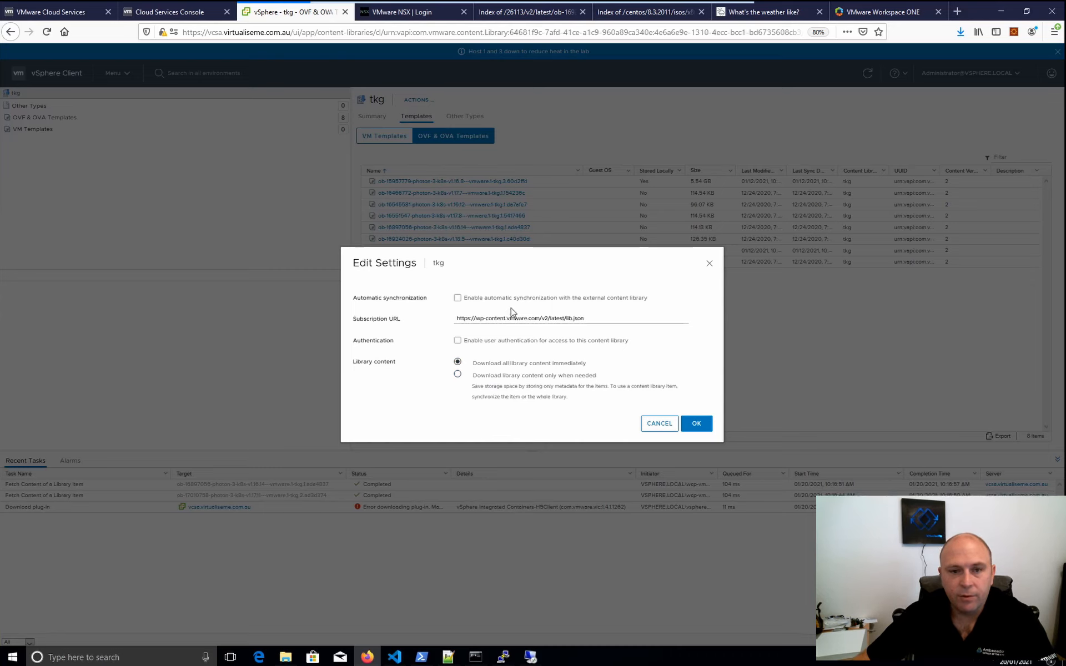
pyautogui.tripleClick(471, 317)
pyautogui.hotkey('ctrl', 'c')
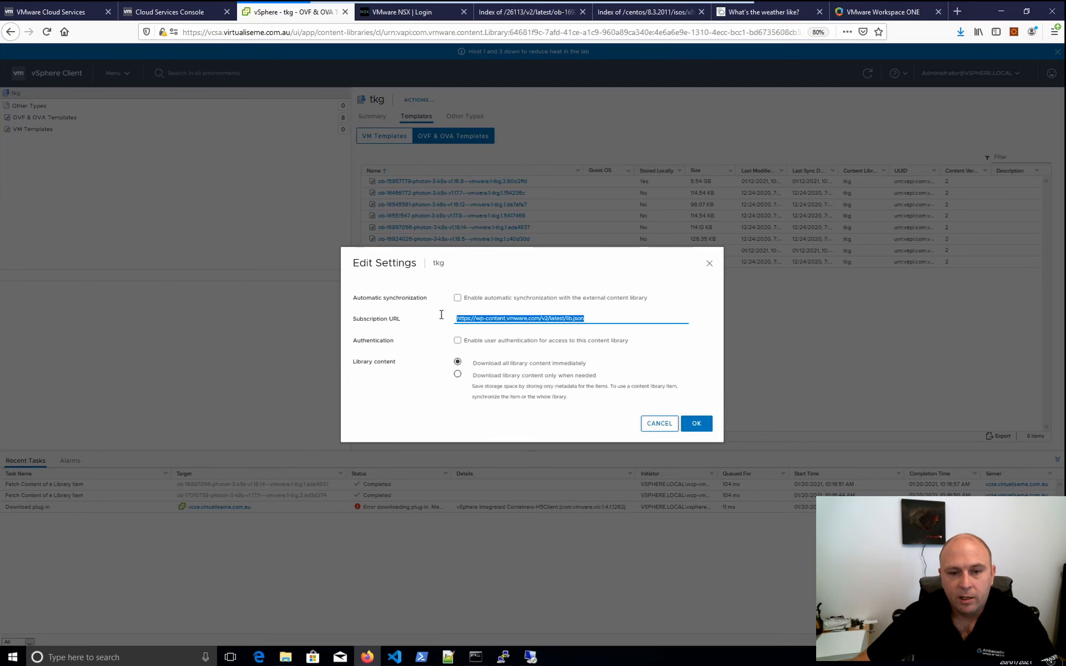
pyautogui.click(660, 424)
pyautogui.click(38, 118)
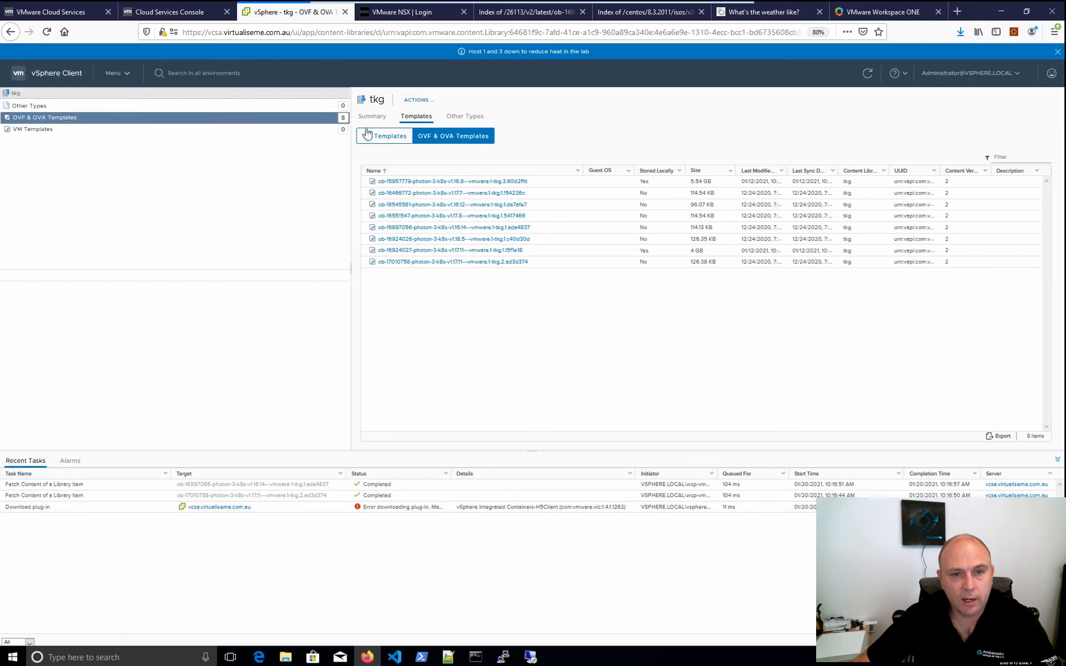
# Step: Open the local content library TKG Manual and view its OVF and OVA templates
pyautogui.click(127, 75)
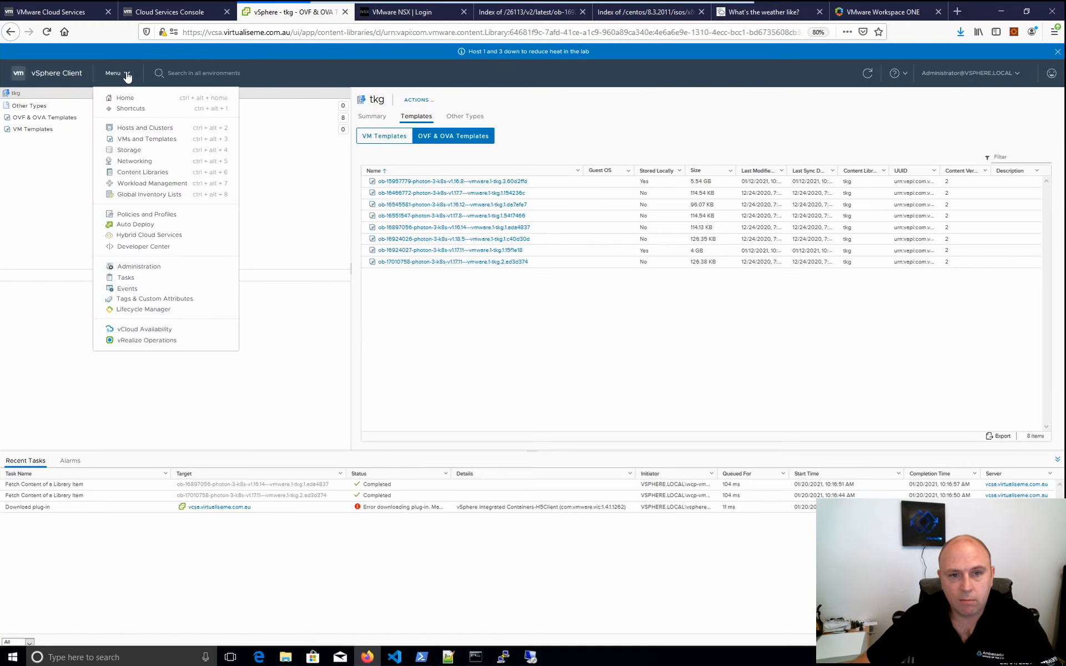
pyautogui.click(158, 173)
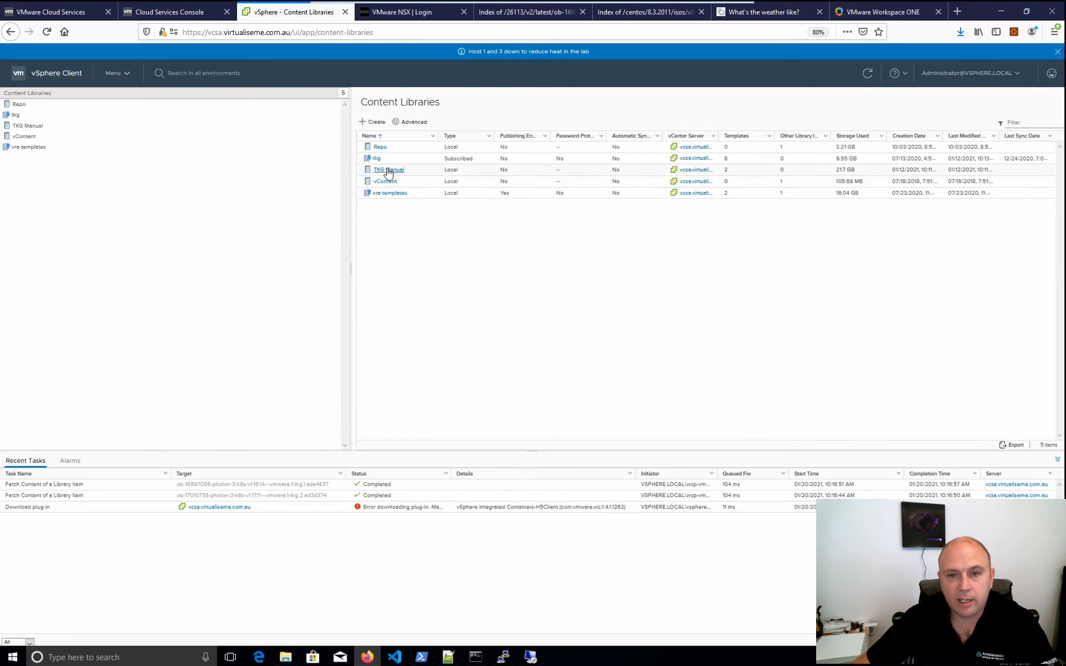
pyautogui.click(388, 174)
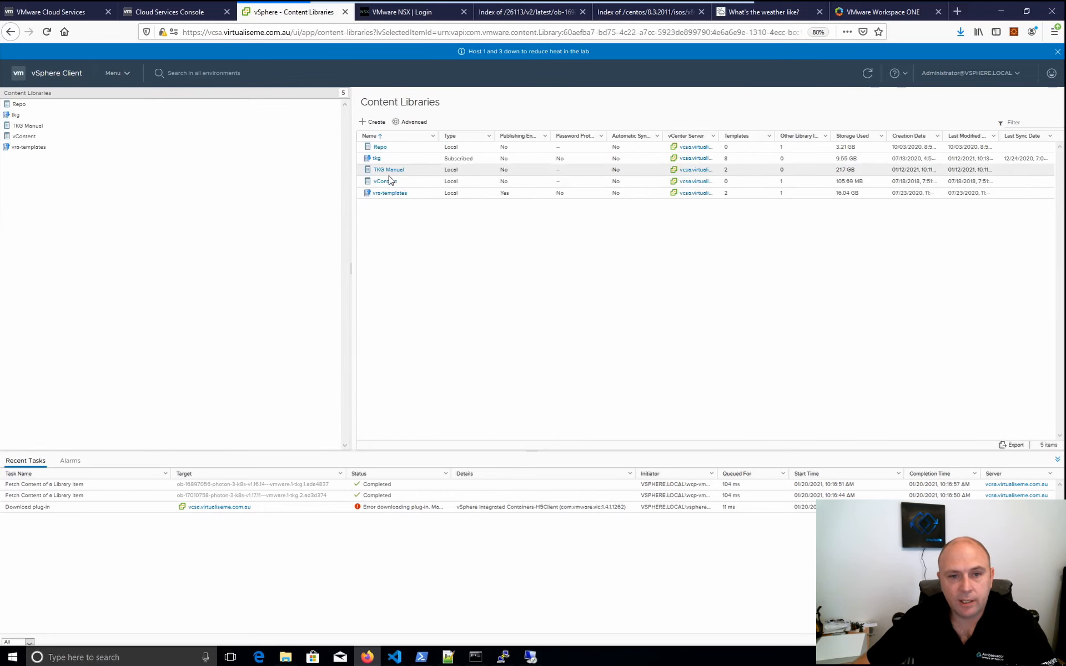
pyautogui.click(389, 170)
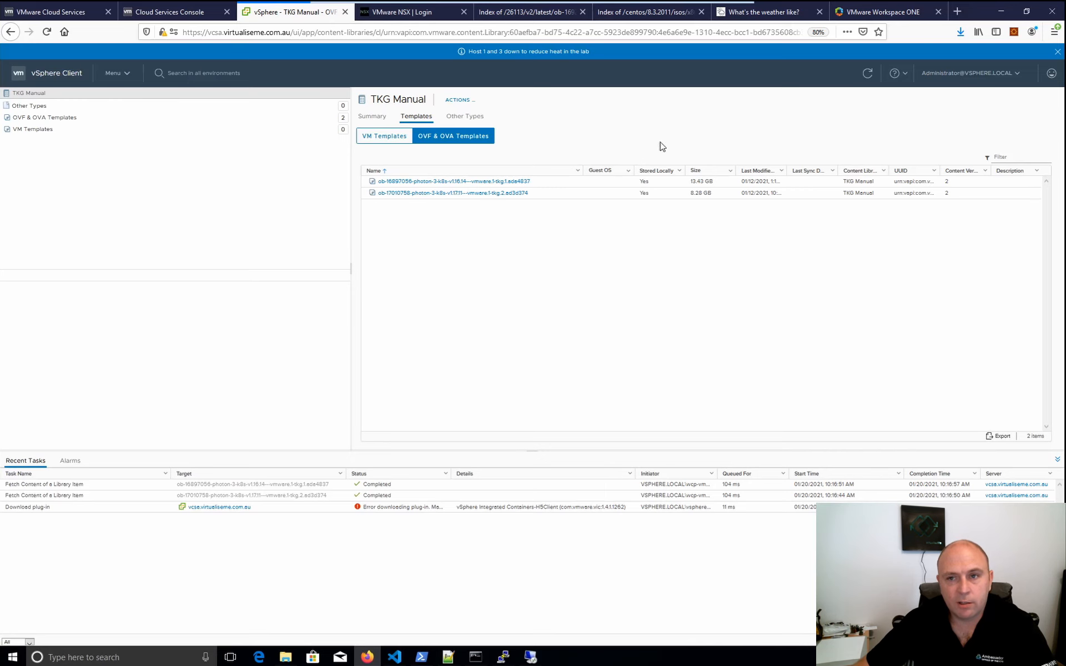
pyautogui.click(958, 13)
pyautogui.hotkey('ctrl', 'v')
pyautogui.moveTo(342, 35); pyautogui.dragTo(297, 35)
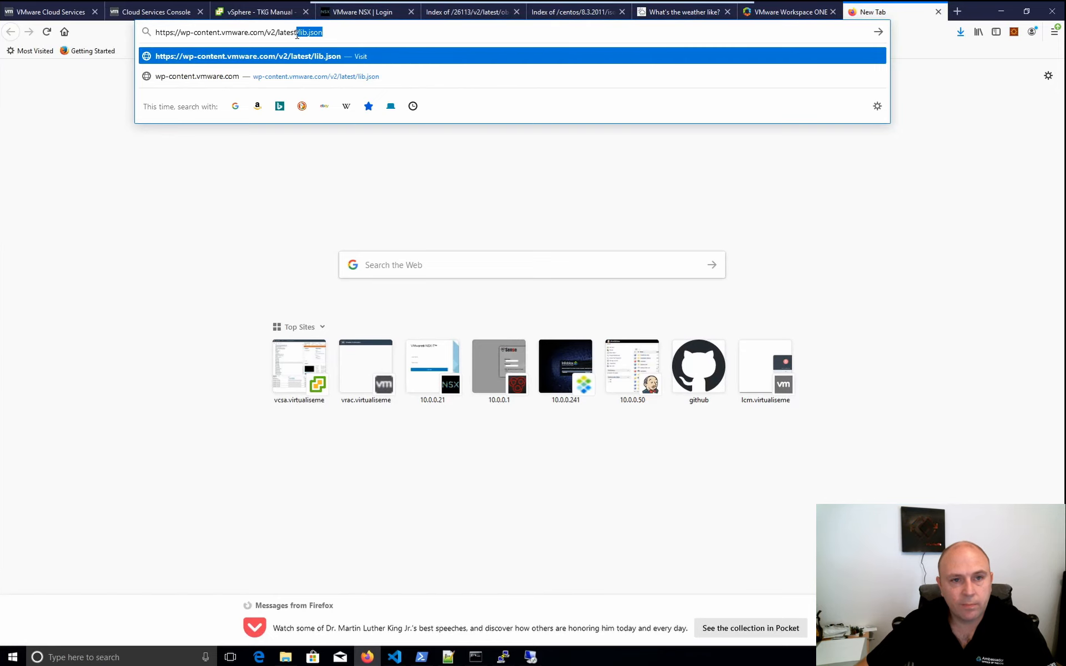
pyautogui.press('BackSpace')
pyautogui.press('Return')
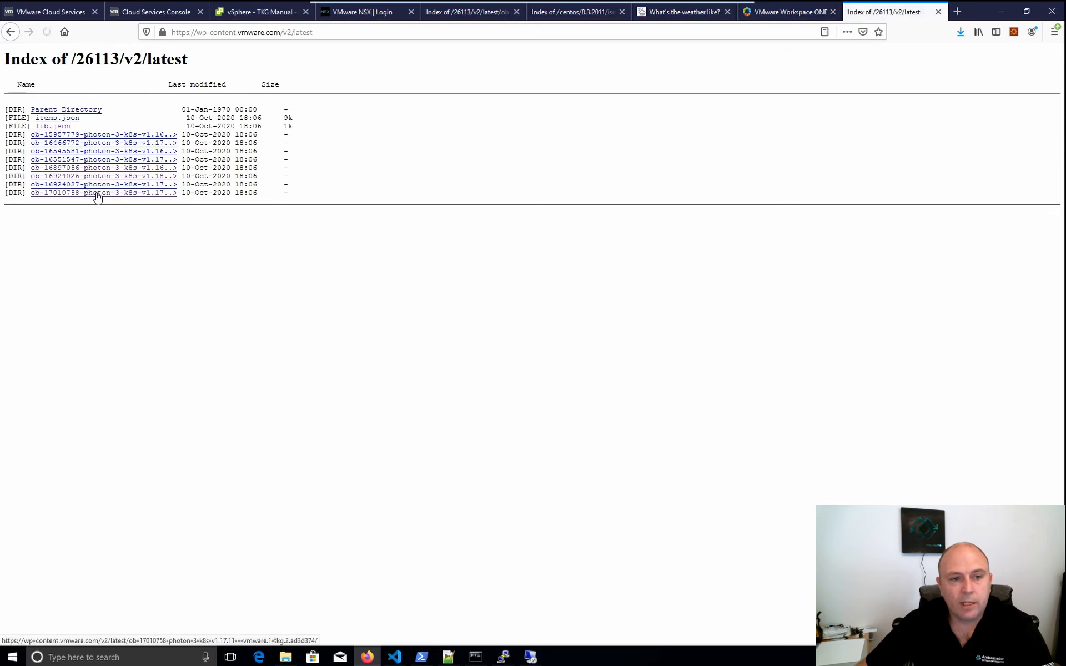
pyautogui.click(120, 194)
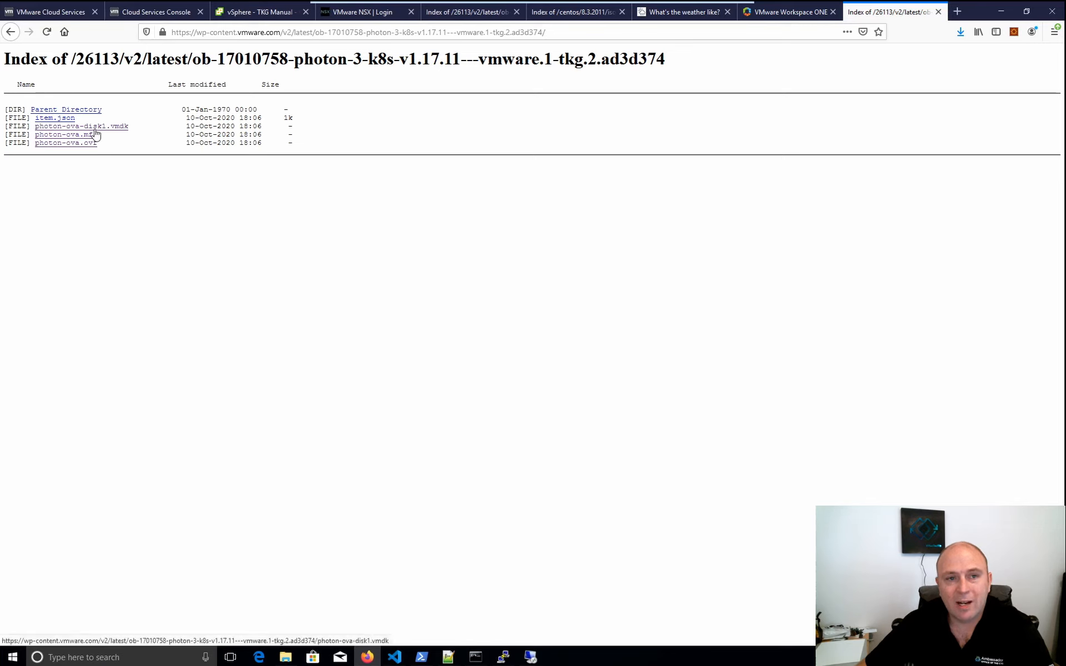
pyautogui.moveTo(687, 60); pyautogui.dragTo(194, 60)
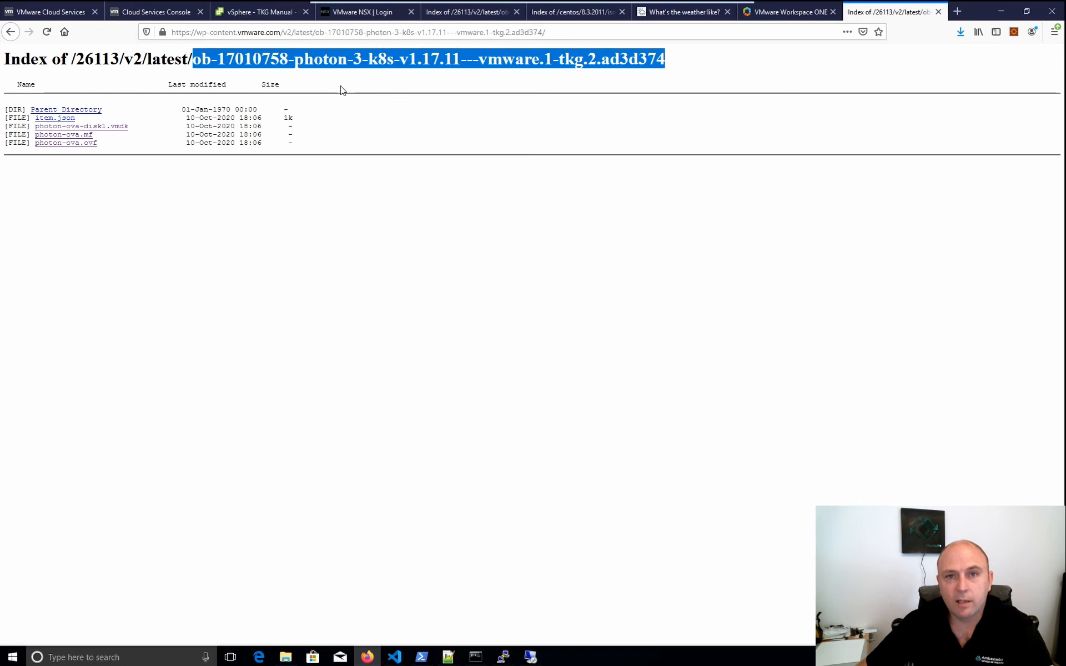
# Step: Return to the vSphere inventory view of the dev namespace's Tanzu Kubernetes clusters
pyautogui.click(278, 16)
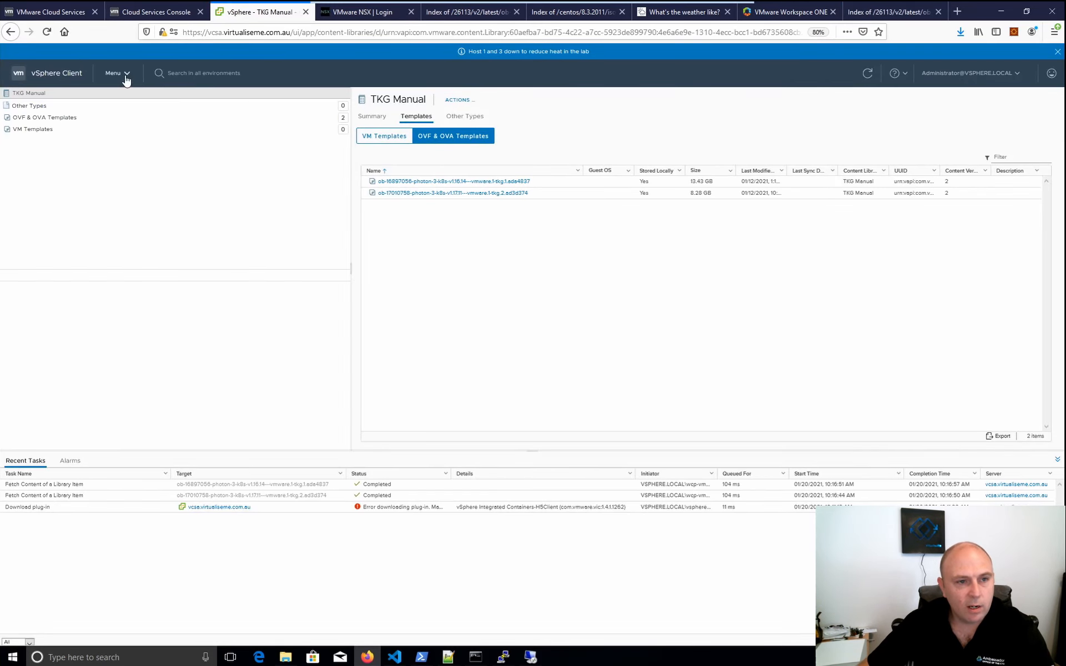
pyautogui.click(126, 79)
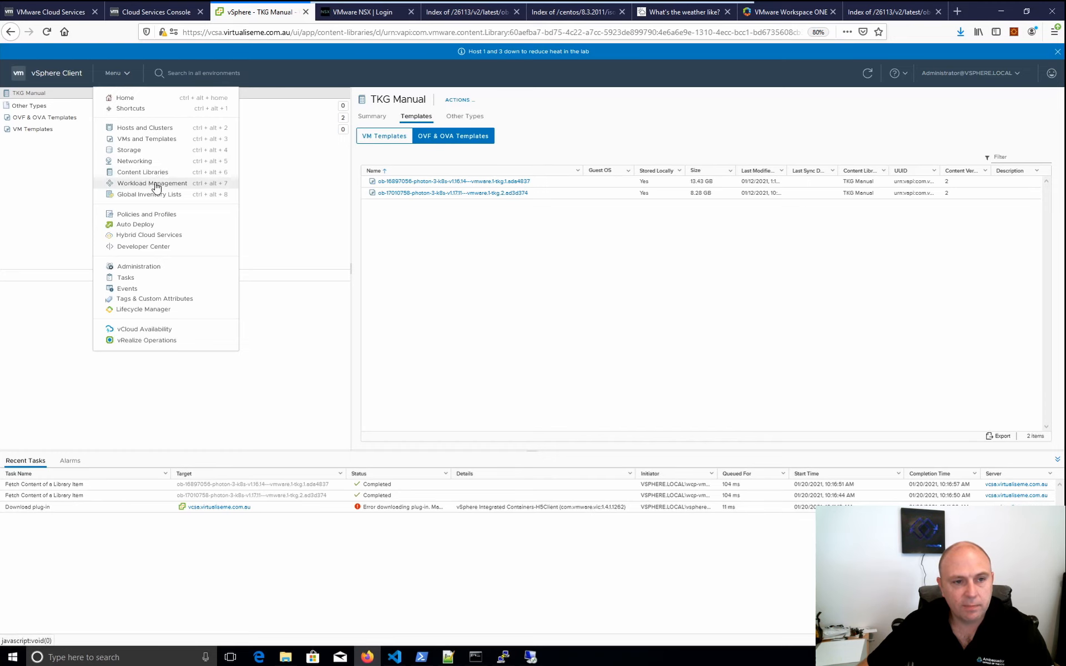
pyautogui.click(147, 138)
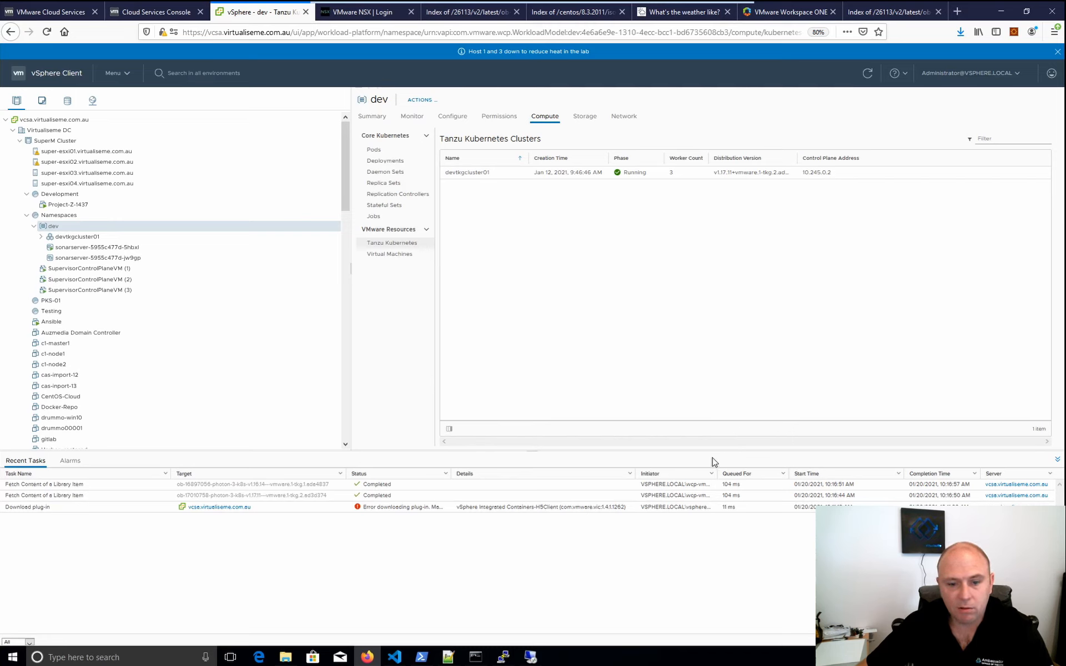
# Step: Switch to Notepad++ and review the control plane class, storage class and services CIDR block in tkg-cluster.yaml
pyautogui.click(448, 660)
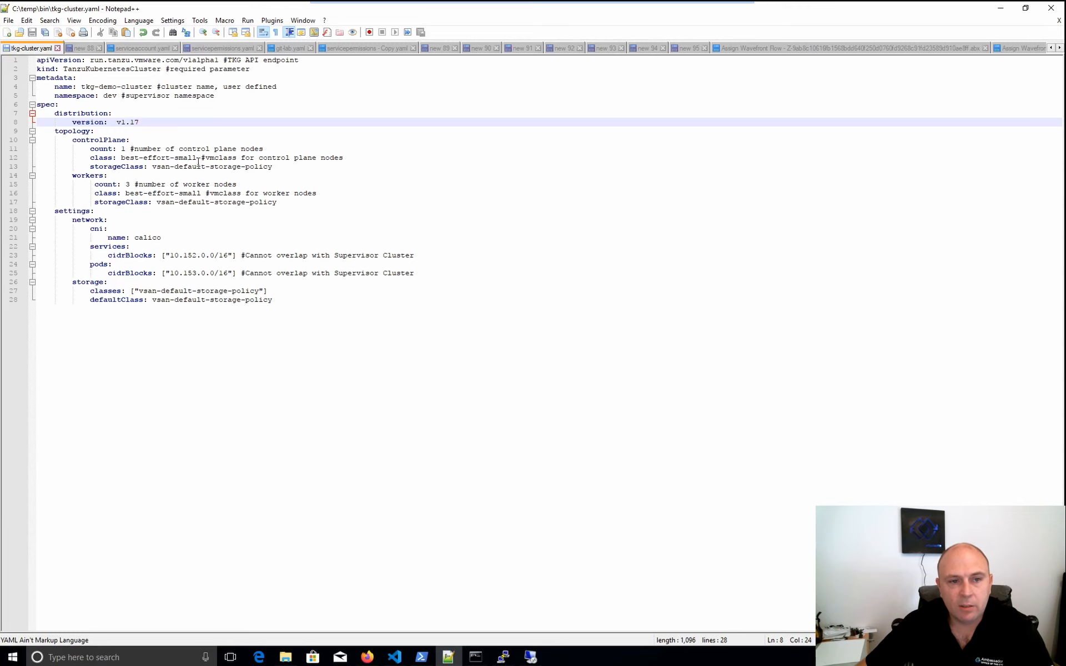
pyautogui.moveTo(197, 158); pyautogui.dragTo(122, 156)
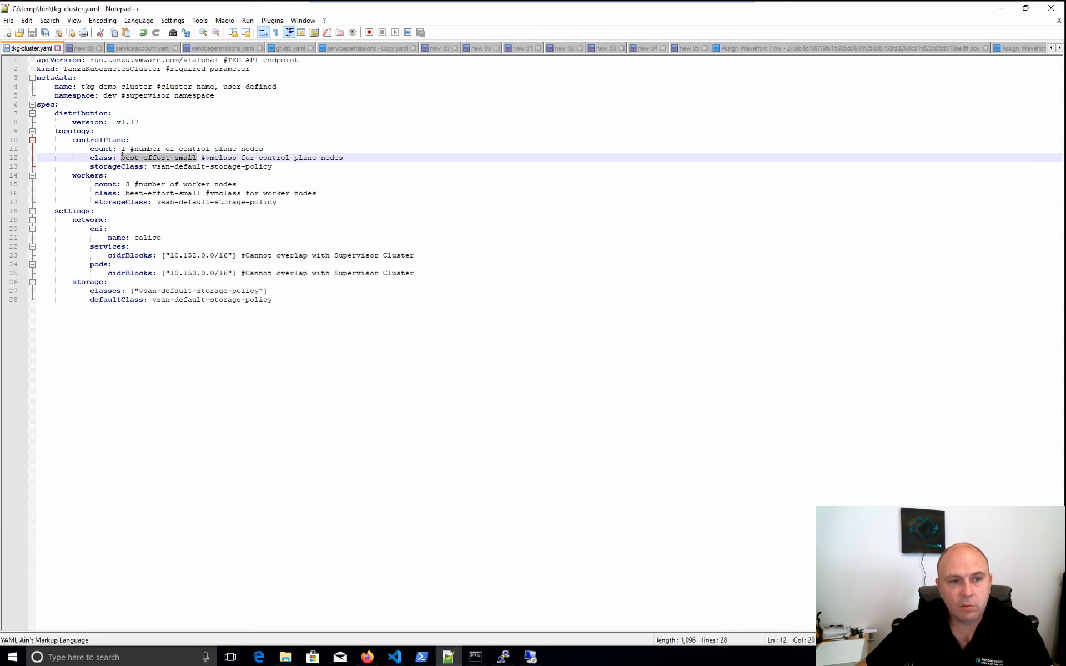
pyautogui.click(209, 158)
pyautogui.moveTo(277, 172); pyautogui.dragTo(184, 167)
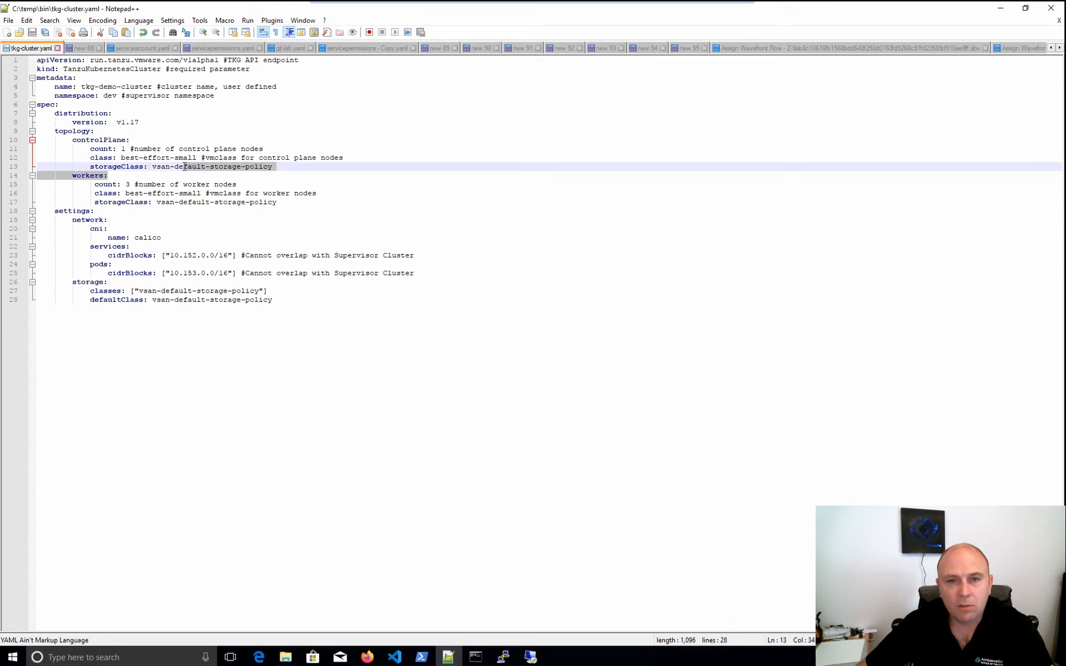
pyautogui.click(184, 167)
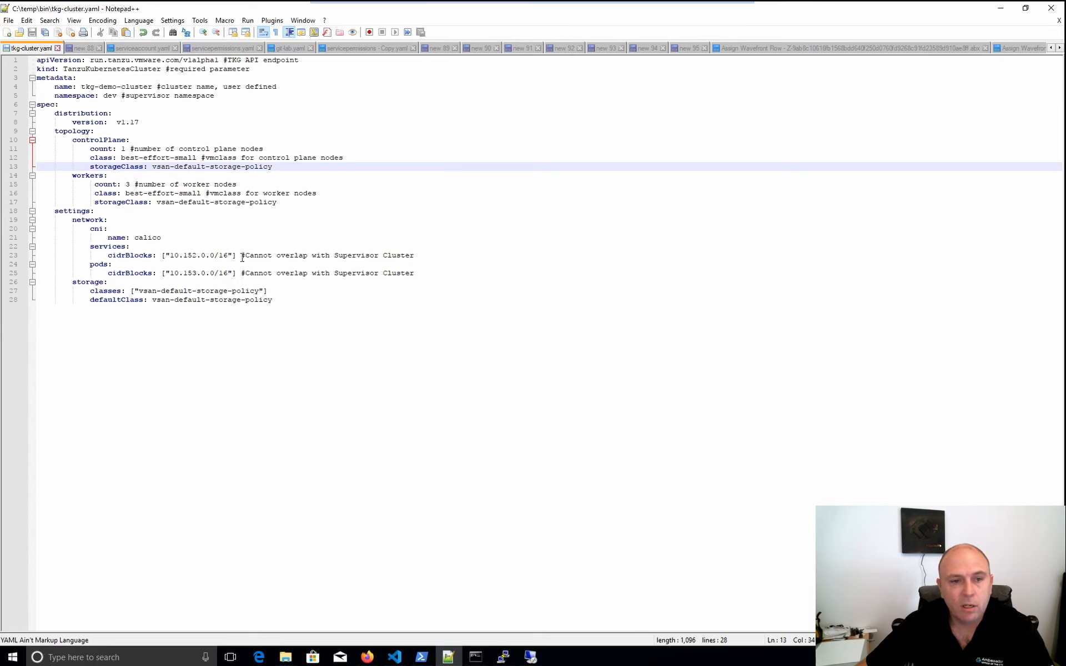
pyautogui.moveTo(236, 256); pyautogui.dragTo(168, 255)
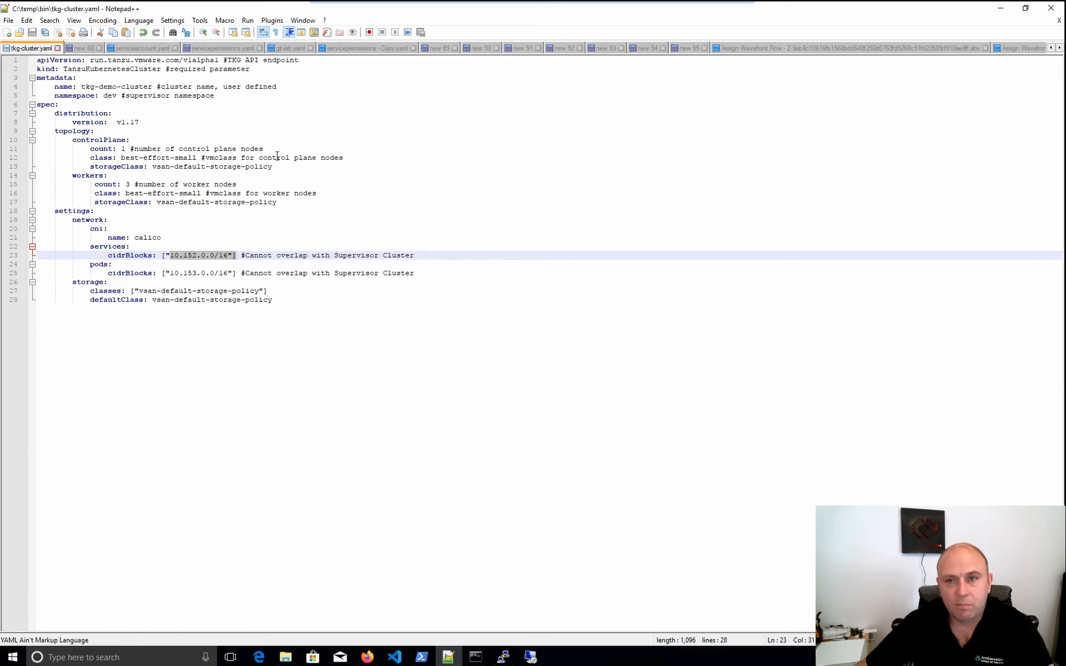
pyautogui.click(1005, 8)
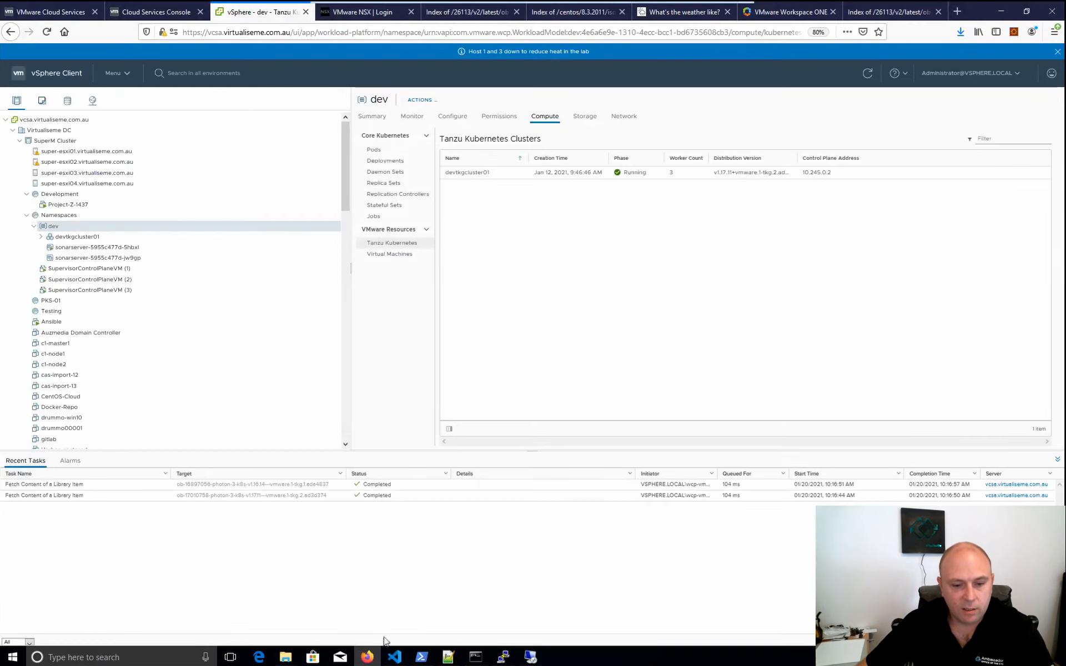
# Step: In PowerShell, log in to the 10.245.0.1 server with kubectl vsphere login, skipping TLS verification and entering the account password
pyautogui.click(421, 658)
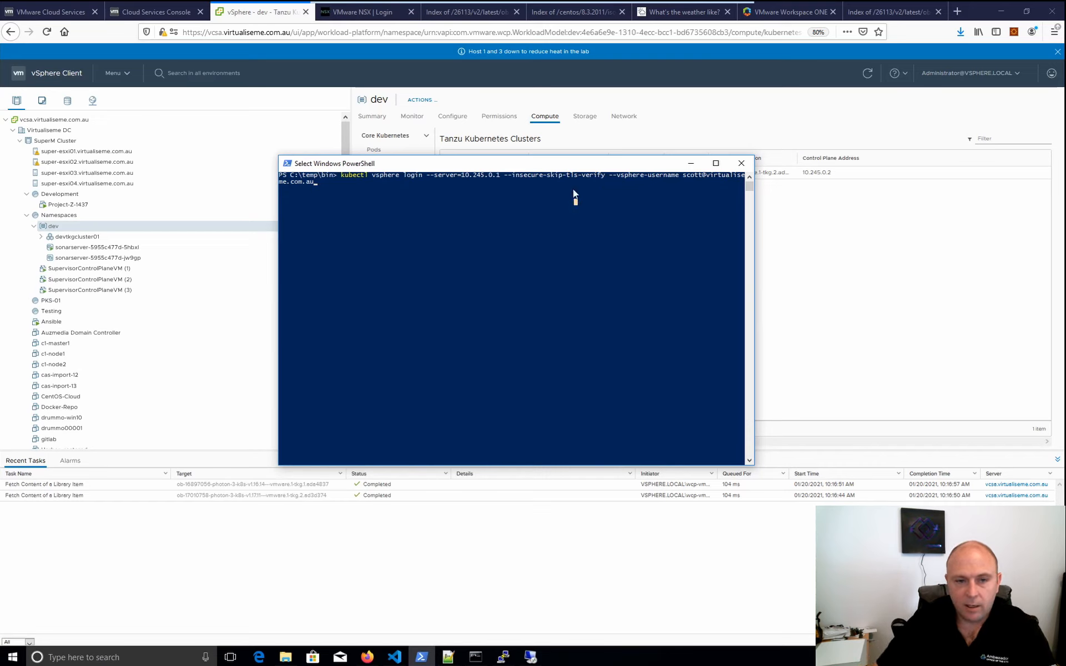
pyautogui.press('Return')
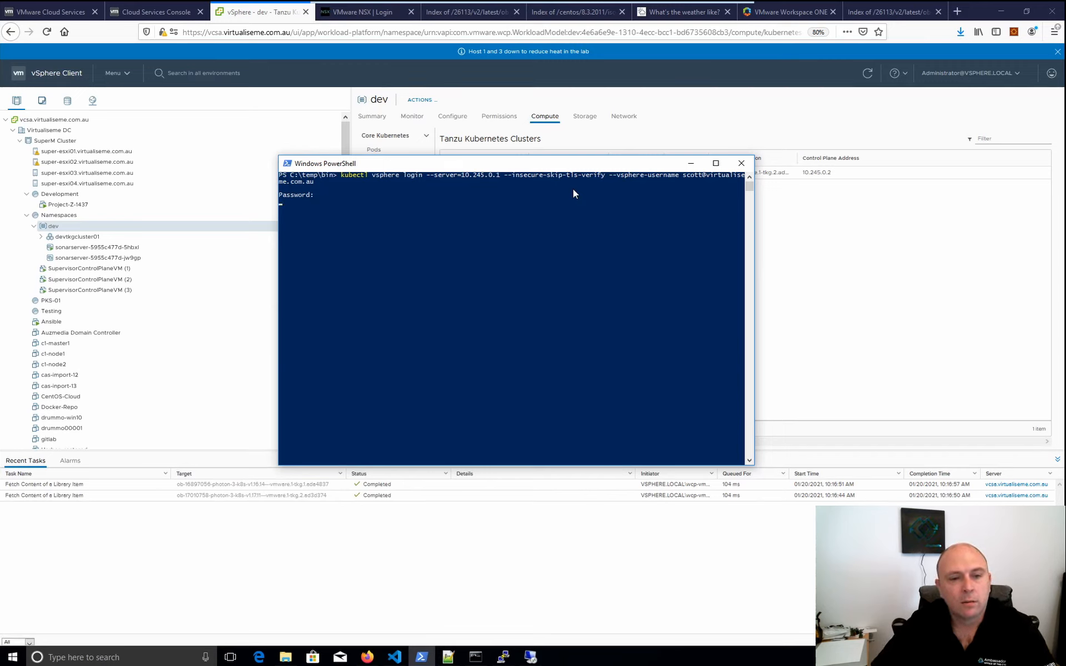
pyautogui.press('Return')
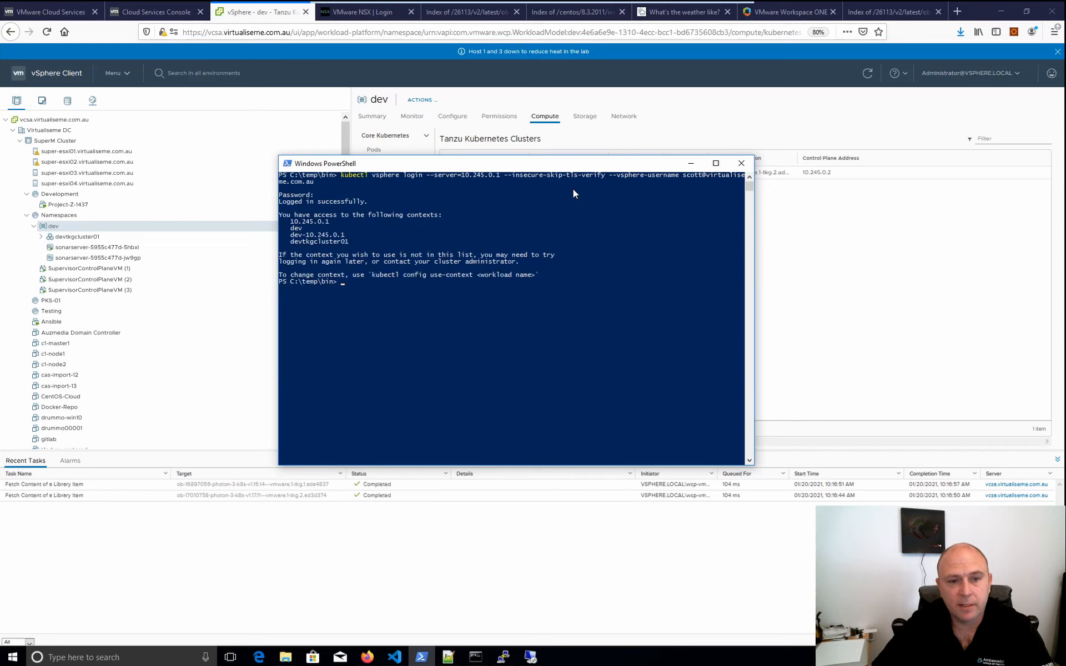
# Step: Switch the kubectl context to dev
pyautogui.write('kubectl config use-context d')
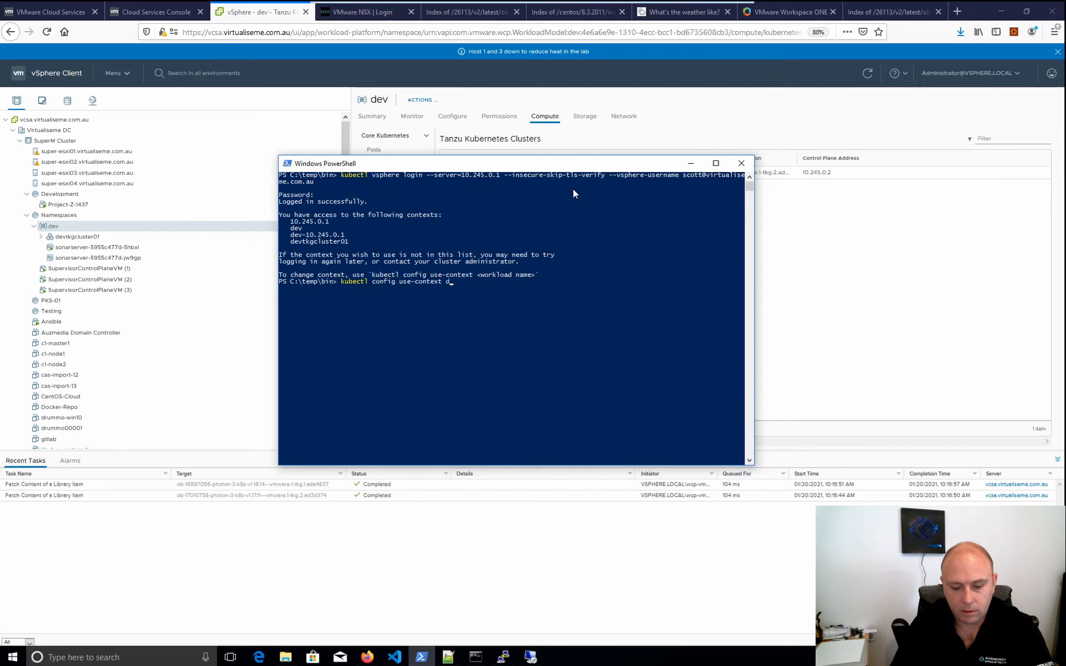
pyautogui.write('ev')
pyautogui.press('Return')
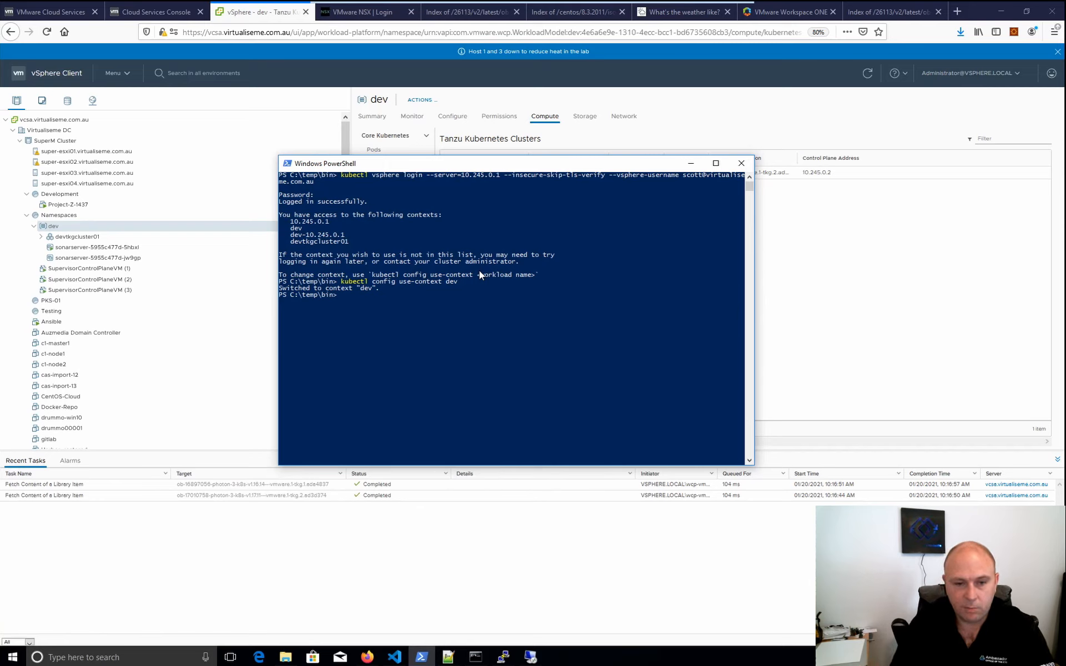
# Step: Enter the command kubectl apply -f .\tkg-cluster.yaml at the prompt without running it
pyautogui.write('kubectl ')
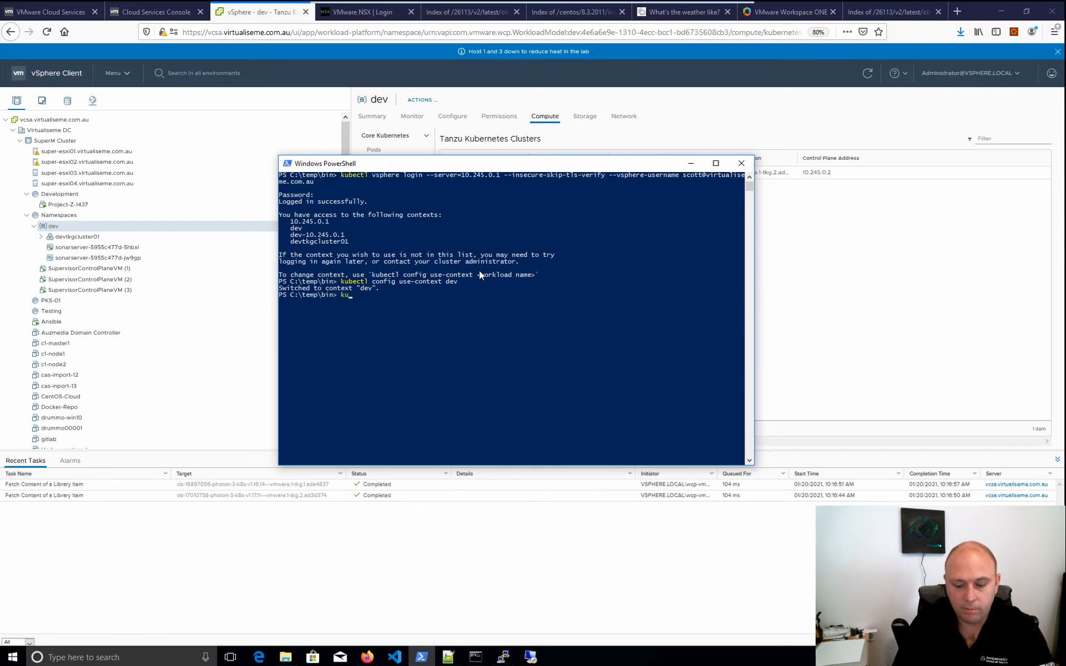
pyautogui.write('app')
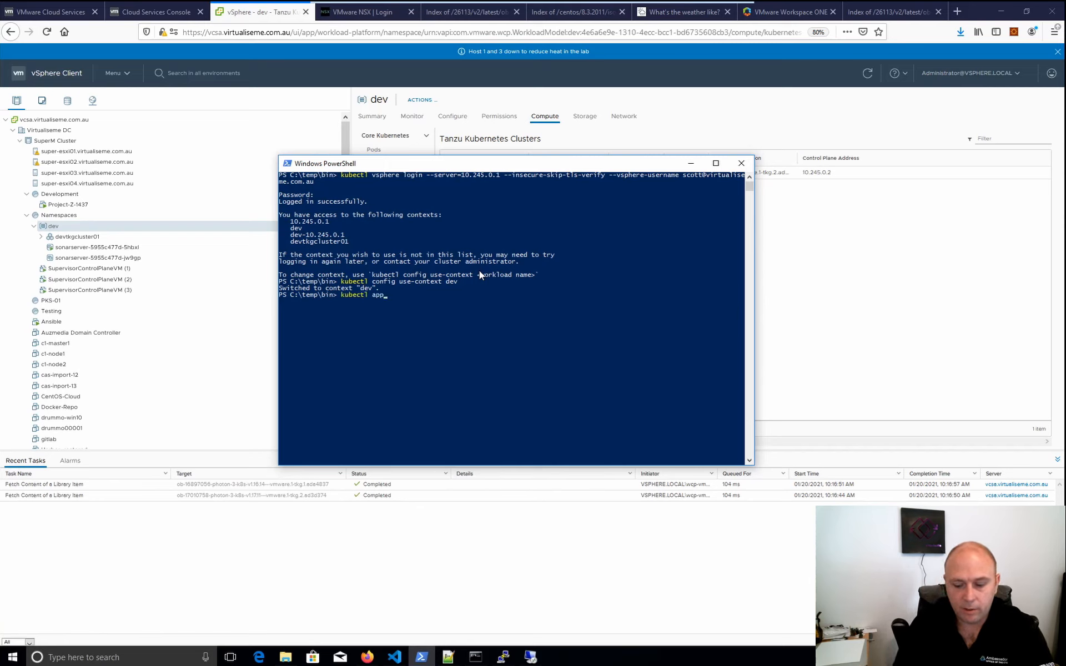
pyautogui.write('ly -f')
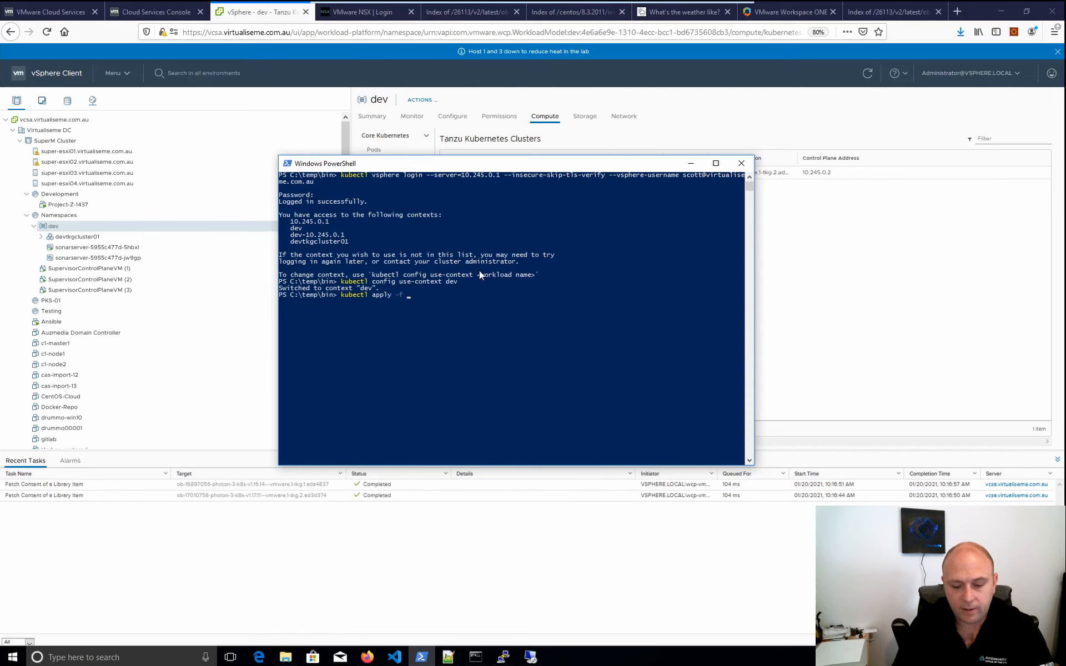
pyautogui.write(' .\\t')
pyautogui.press('Tab')
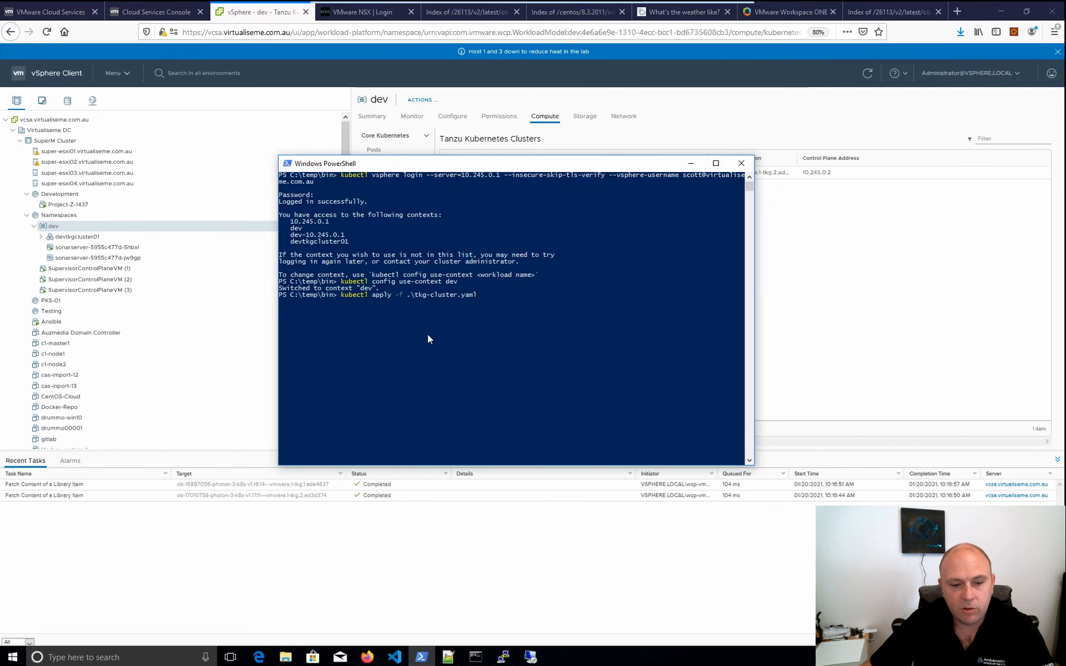
# Step: Open tkg-cluster.yaml from C:\temp\bin in Notepad++ and review the cluster name and supervisor namespace
pyautogui.click(286, 657)
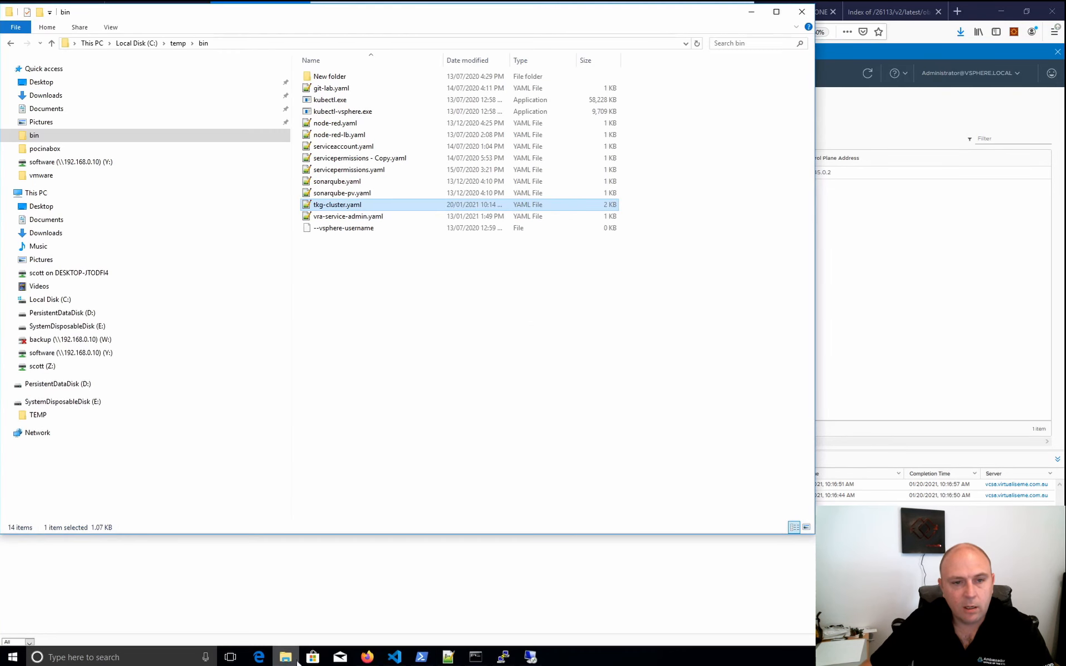
pyautogui.rightClick(354, 209)
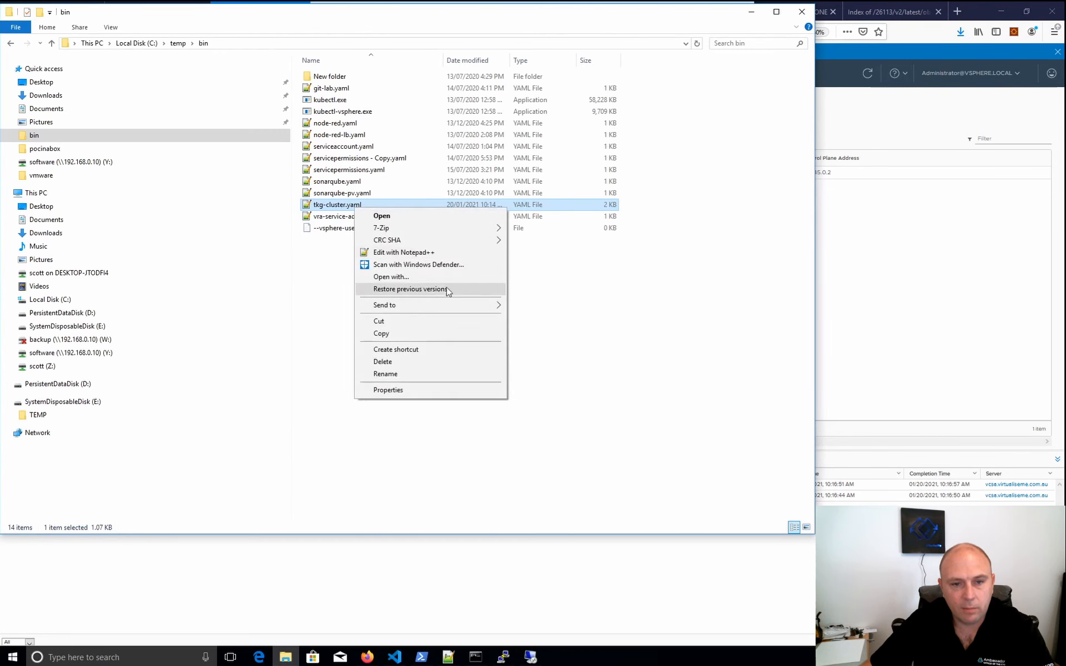
pyautogui.click(425, 257)
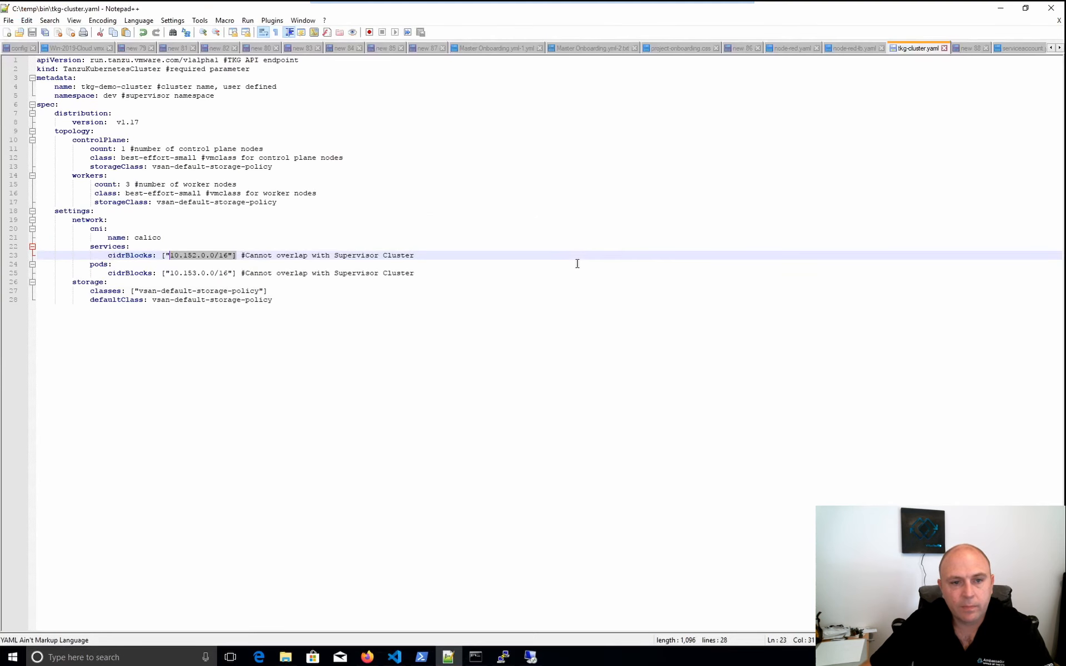
pyautogui.click(365, 282)
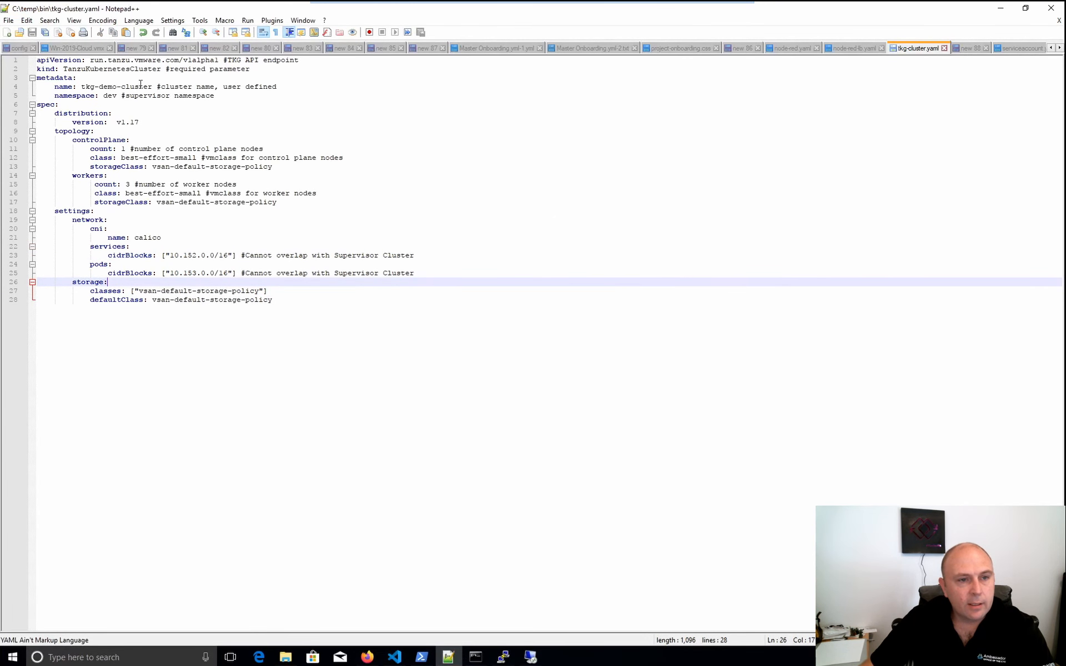
pyautogui.moveTo(153, 88); pyautogui.dragTo(105, 99)
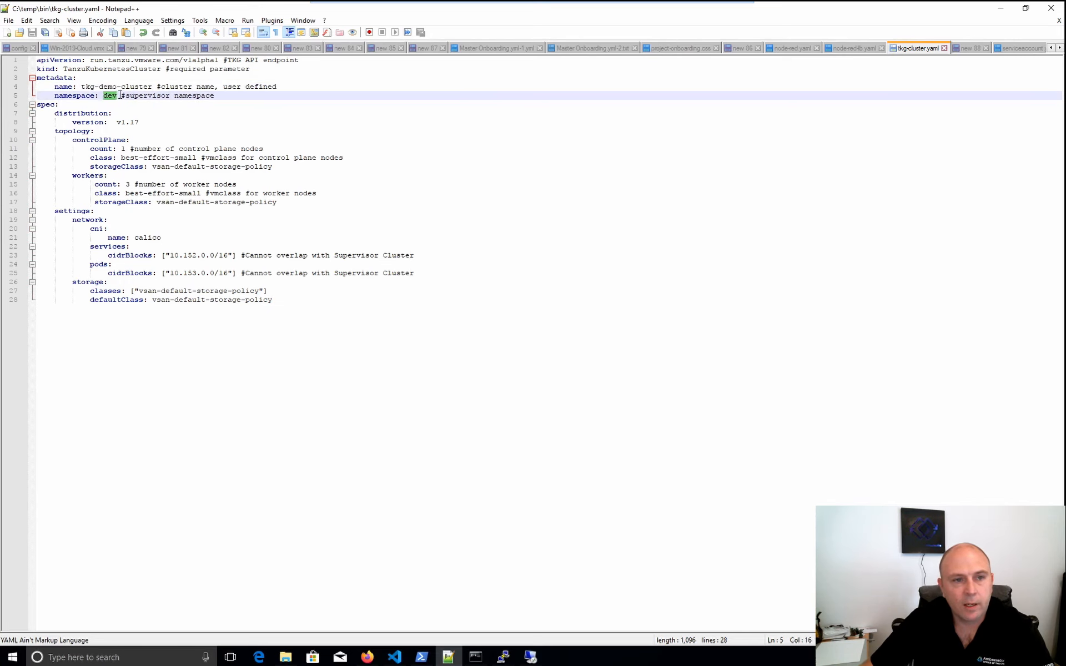
pyautogui.click(121, 87)
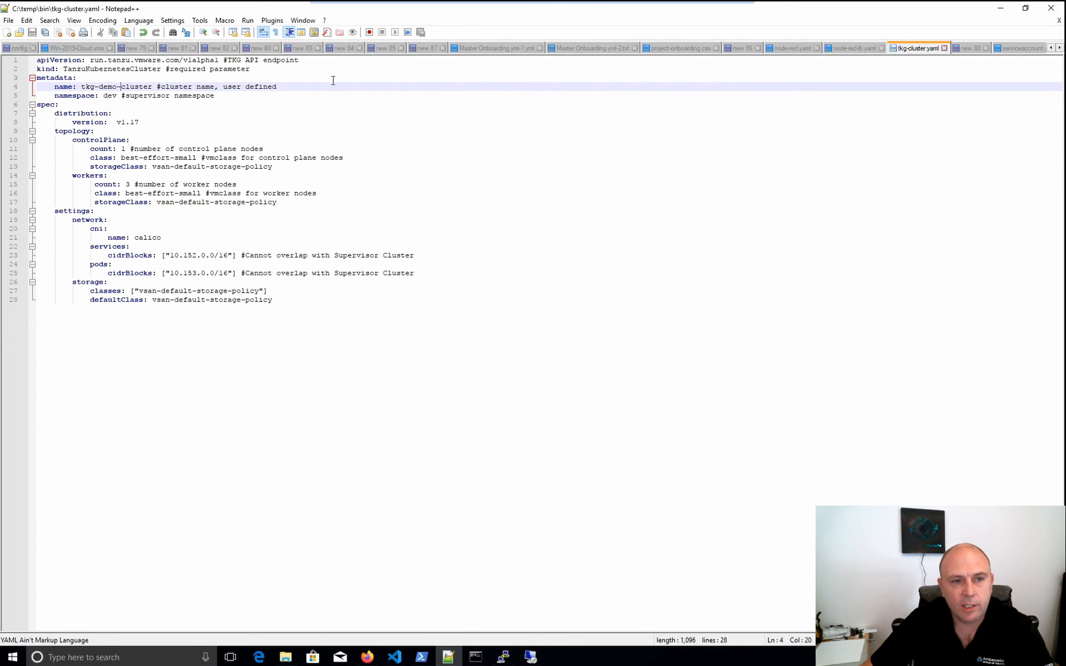
pyautogui.click(1007, 4)
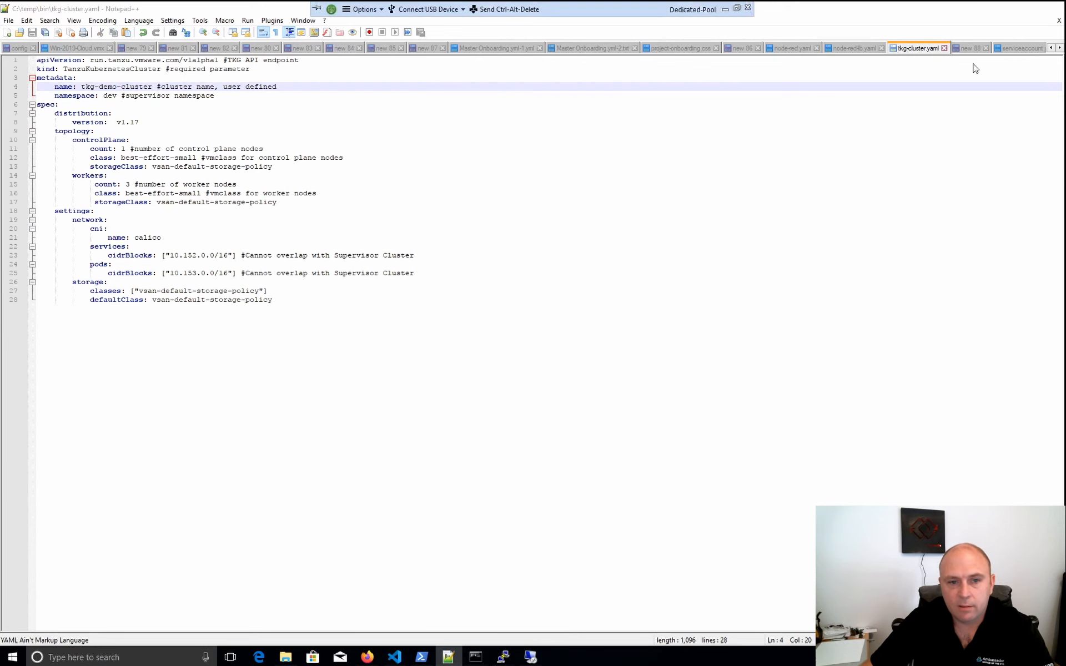
# Step: Return to PowerShell and run the prepared kubectl apply command for tkg-cluster.yaml
pyautogui.click(858, 369)
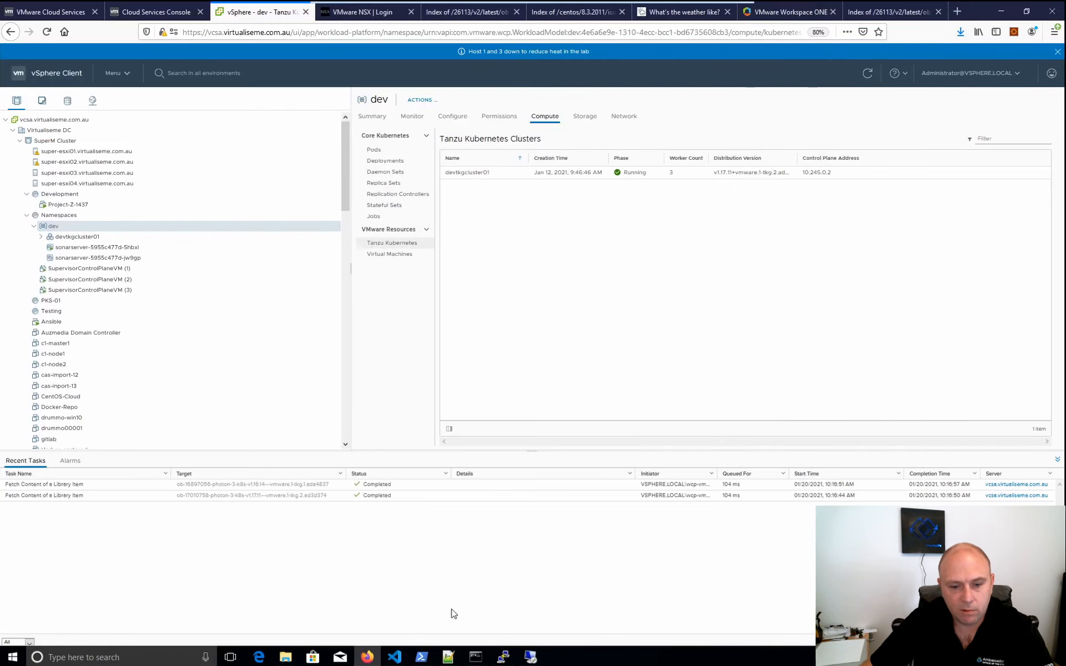
pyautogui.click(421, 657)
pyautogui.click(520, 355)
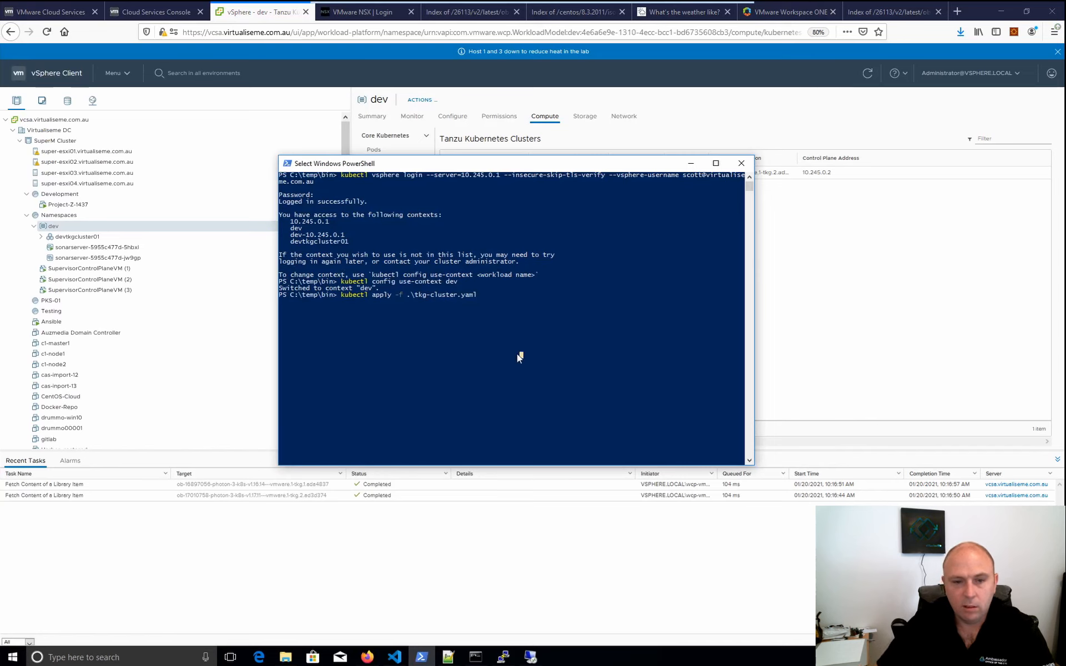
pyautogui.press('Escape')
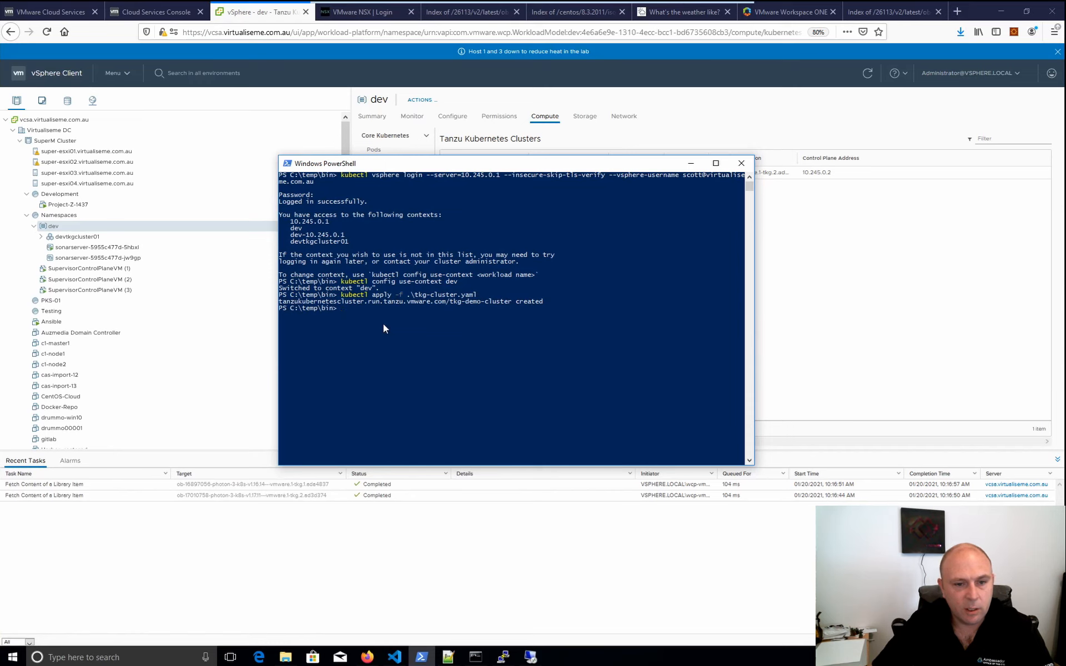
# Step: Begin a kubectl get command at the prompt and select the kind value TanzuKubernetesCluster in tkg-cluster.yaml
pyautogui.write('kube')
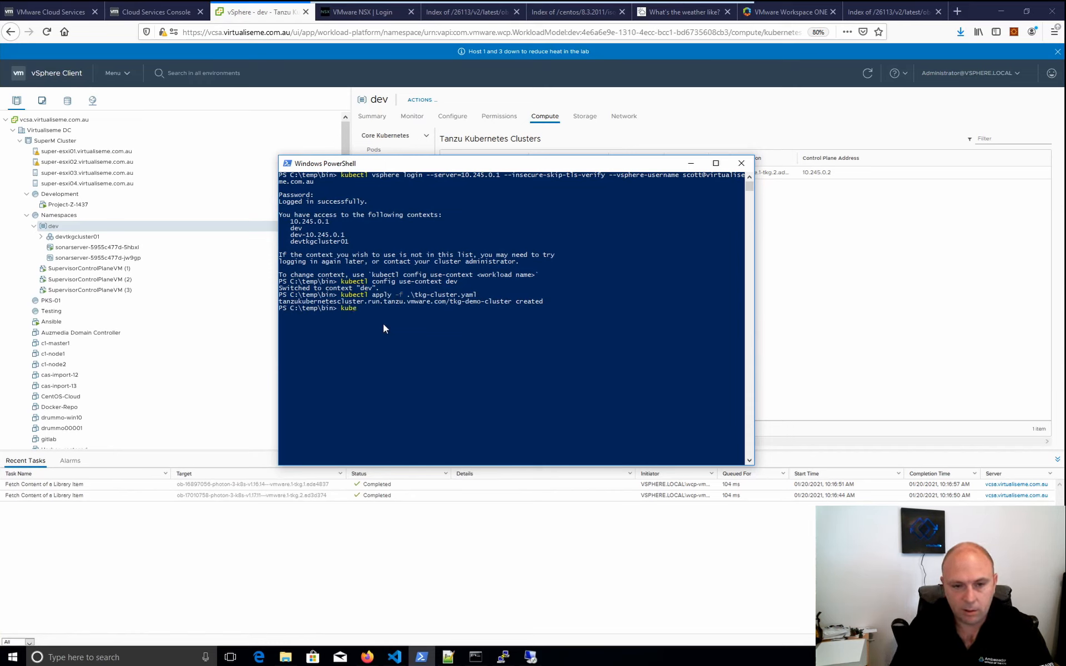
pyautogui.write('ctl get')
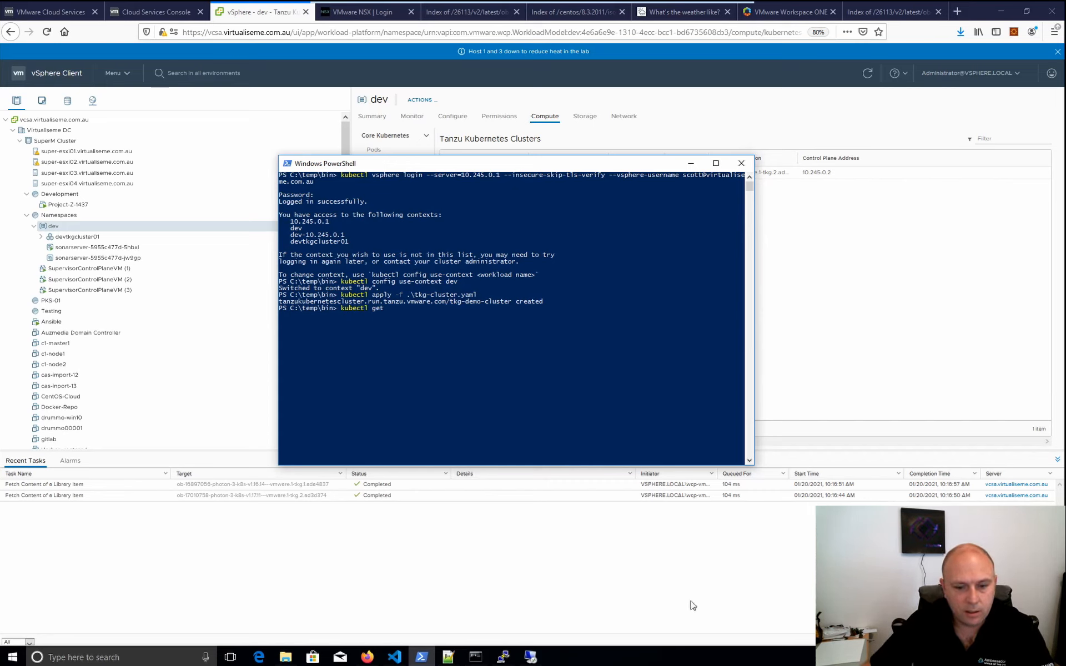
pyautogui.click(450, 659)
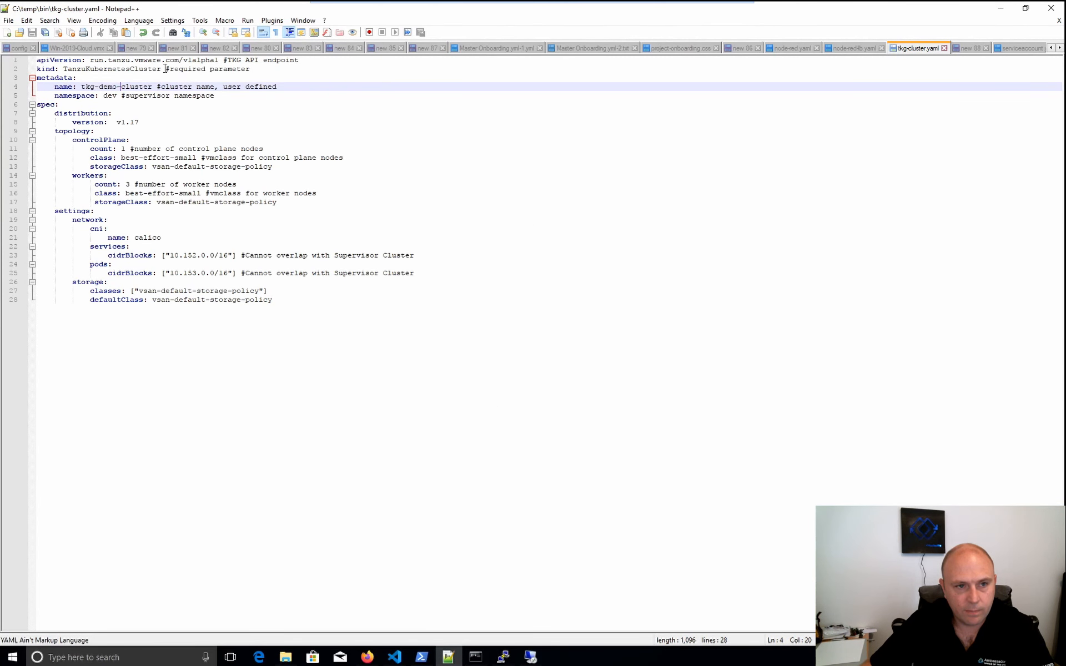
pyautogui.moveTo(162, 68); pyautogui.dragTo(64, 68)
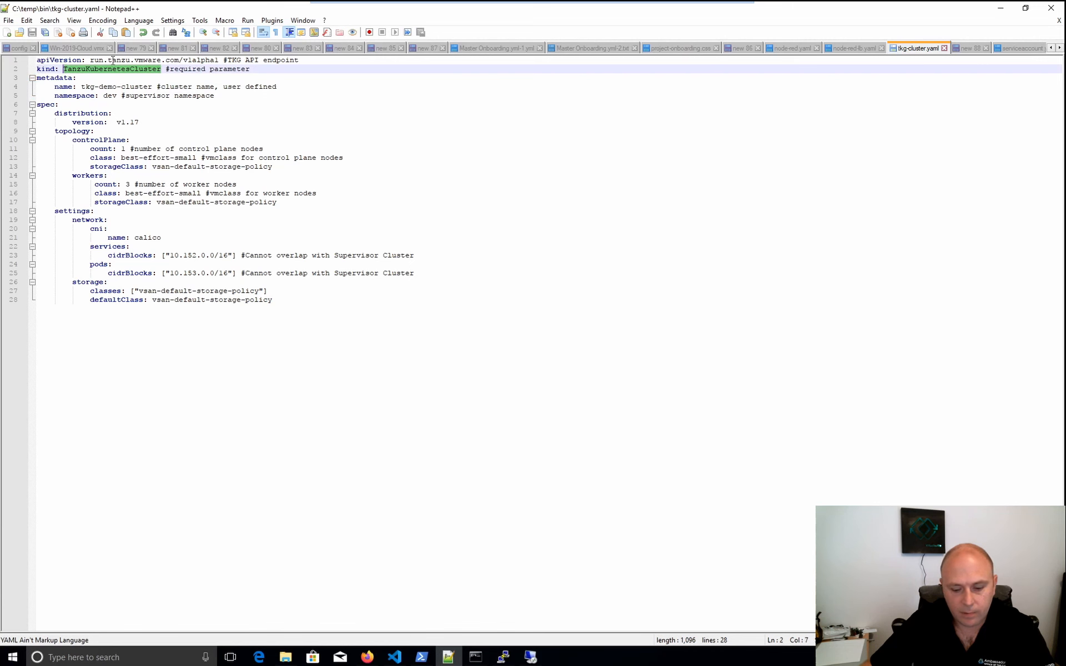
pyautogui.click(1000, 8)
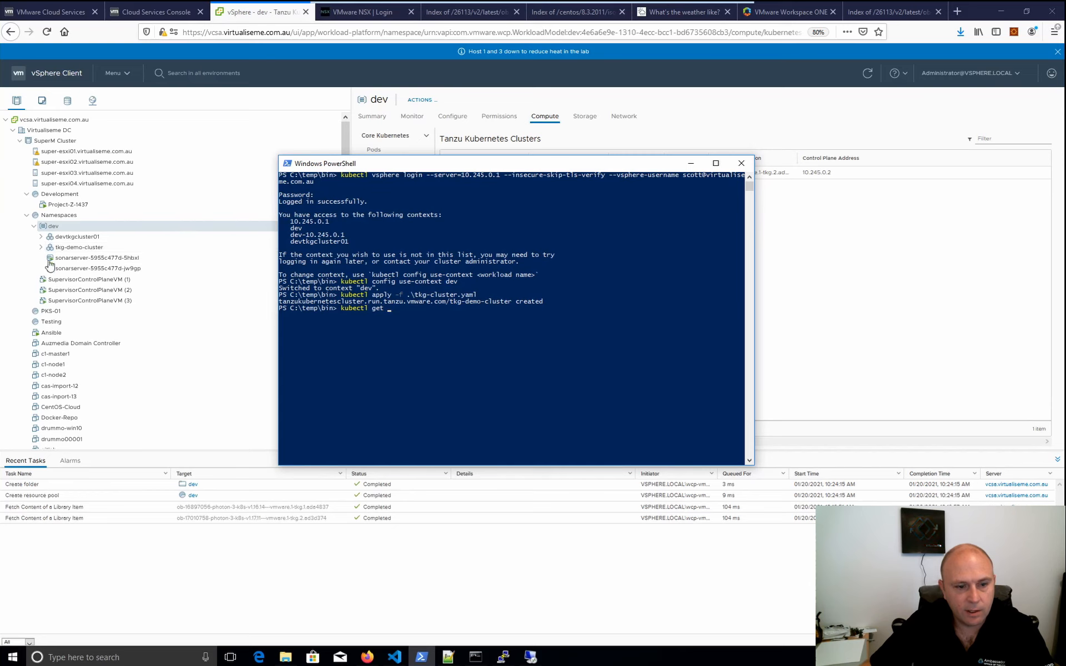
pyautogui.click(426, 321)
pyautogui.rightClick(453, 342)
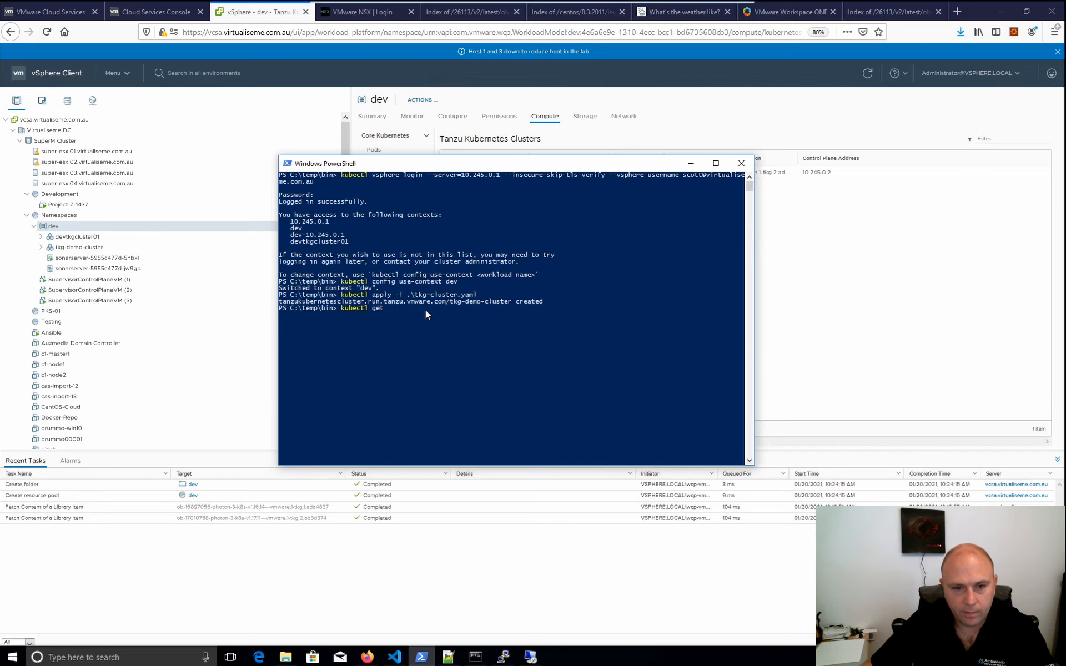
# Step: Copy the TanzuKubernetesCluster kind from tkg-cluster.yaml into the PowerShell command and run kubectl get TanzuKubernetesClusters
pyautogui.click(450, 657)
pyautogui.rightClick(121, 71)
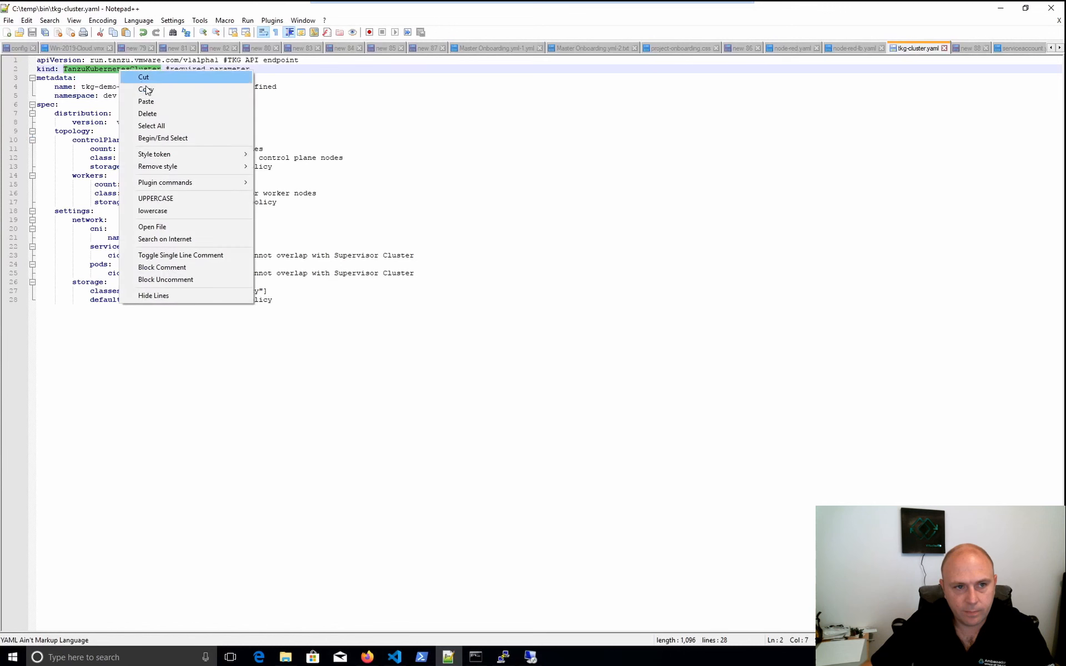
pyautogui.click(147, 91)
pyautogui.hotkey('alt', 'Tab')
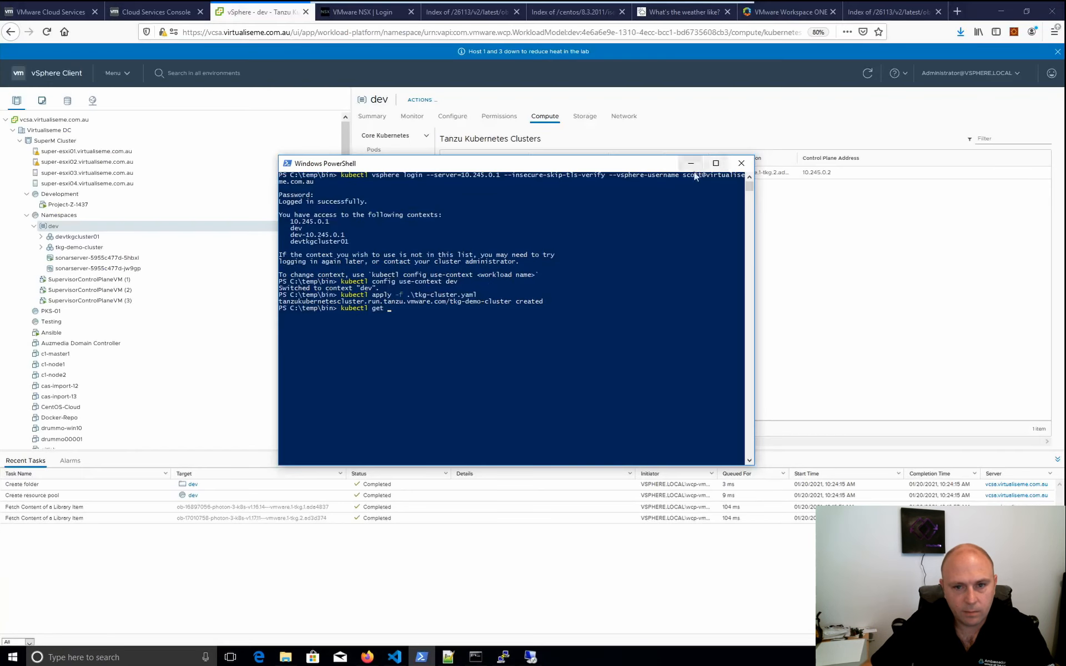
pyautogui.hotkey('ctrl', 'v')
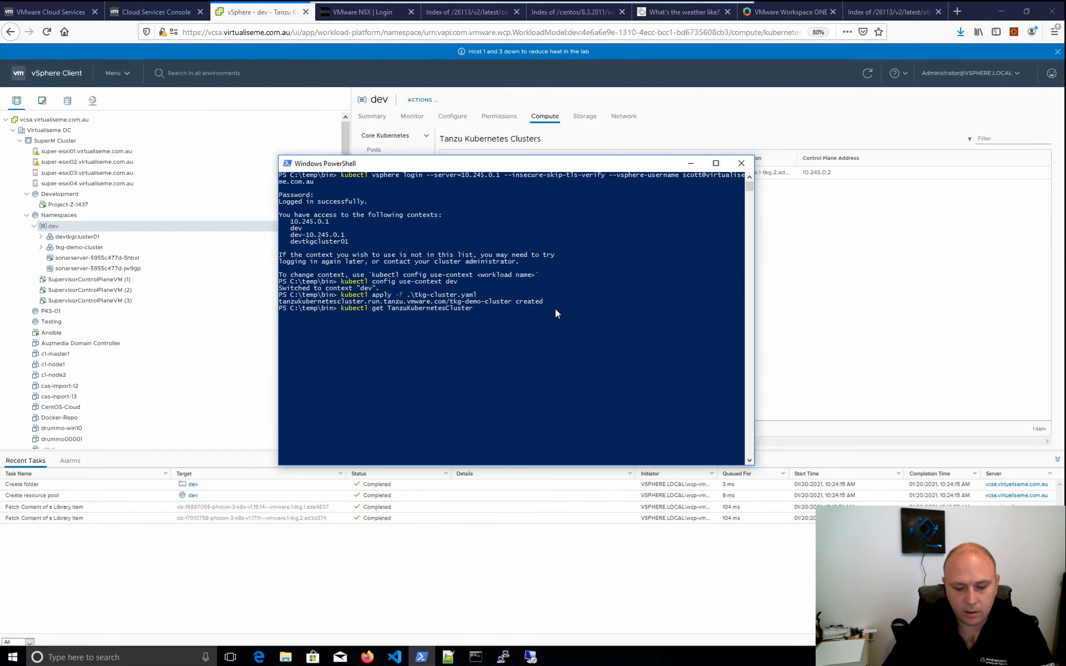
pyautogui.write('s')
pyautogui.press('Return')
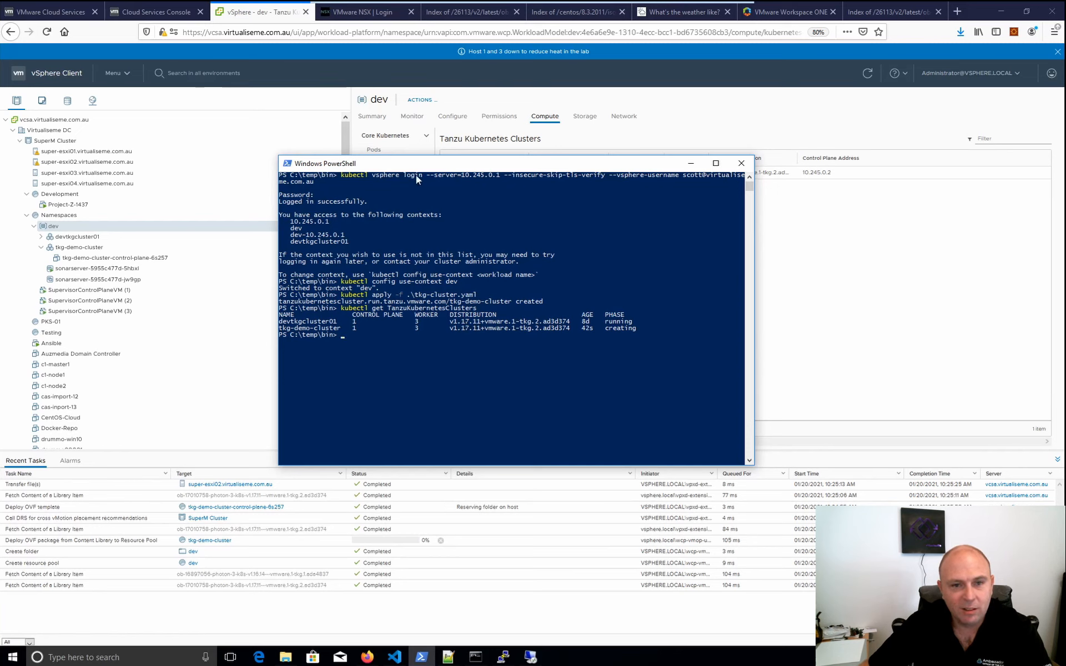
pyautogui.moveTo(416, 163); pyautogui.dragTo(544, 133)
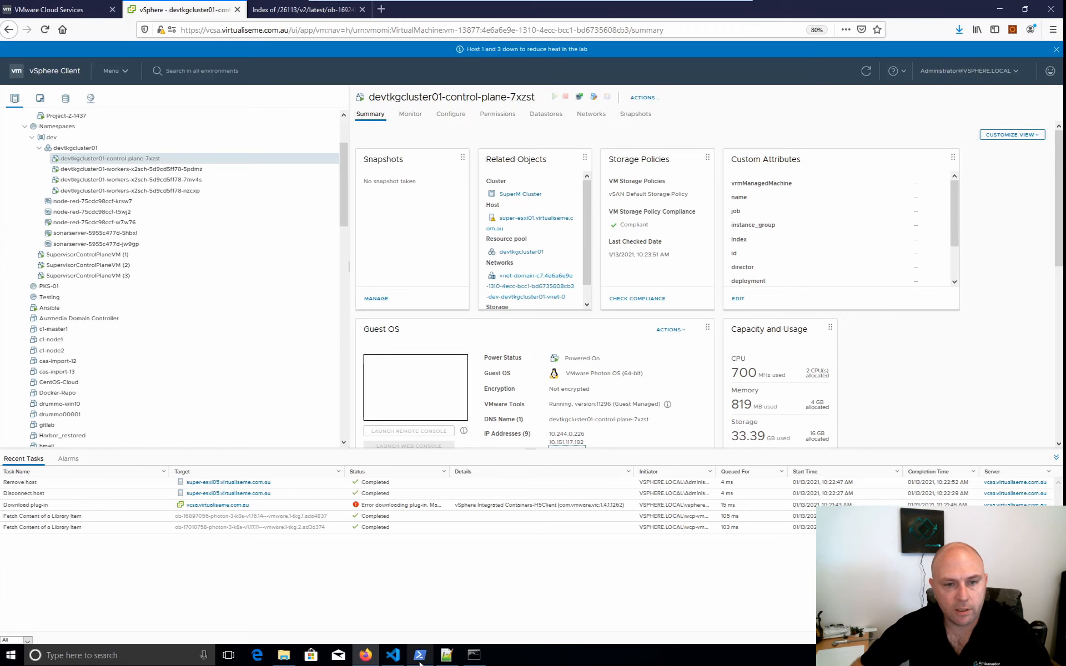
# Step: Try to log in to devtkgcluster01 on server 10.245.0.1 with kubectl vsphere login, using the vSphere administrator account and a blank password
pyautogui.moveTo(420, 655)
pyautogui.click(433, 636)
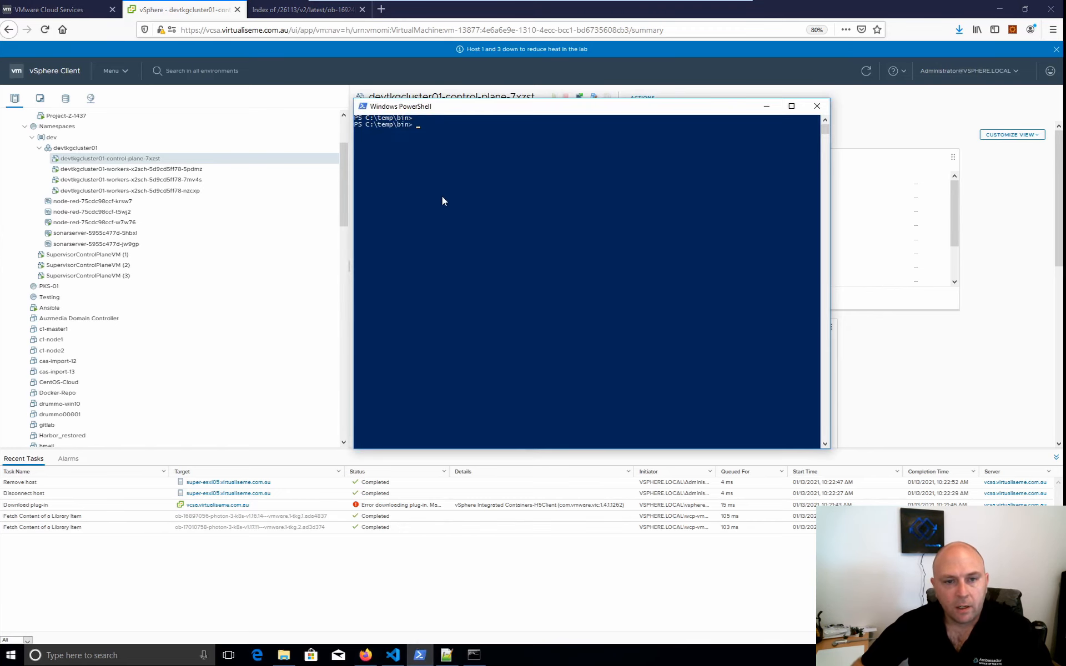
pyautogui.press('Up')
pyautogui.press('Up')
pyautogui.press('Up')
pyautogui.press('Up')
pyautogui.press('Up')
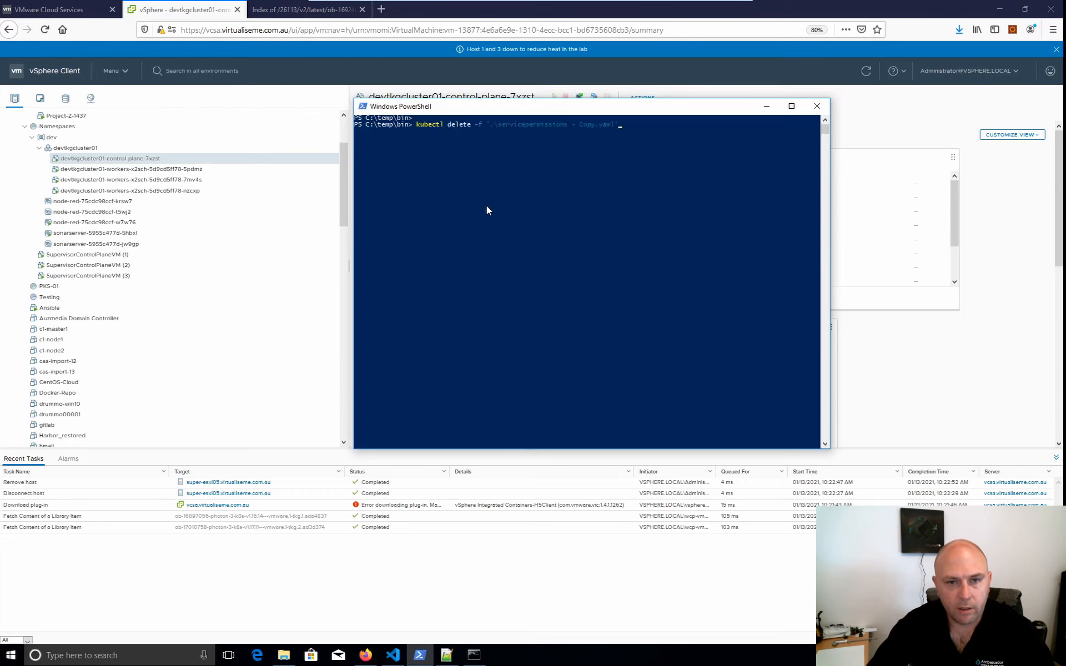
pyautogui.press('Up')
pyautogui.press('Up')
pyautogui.press('Up')
pyautogui.press('Up')
pyautogui.press('Up')
pyautogui.press('Up')
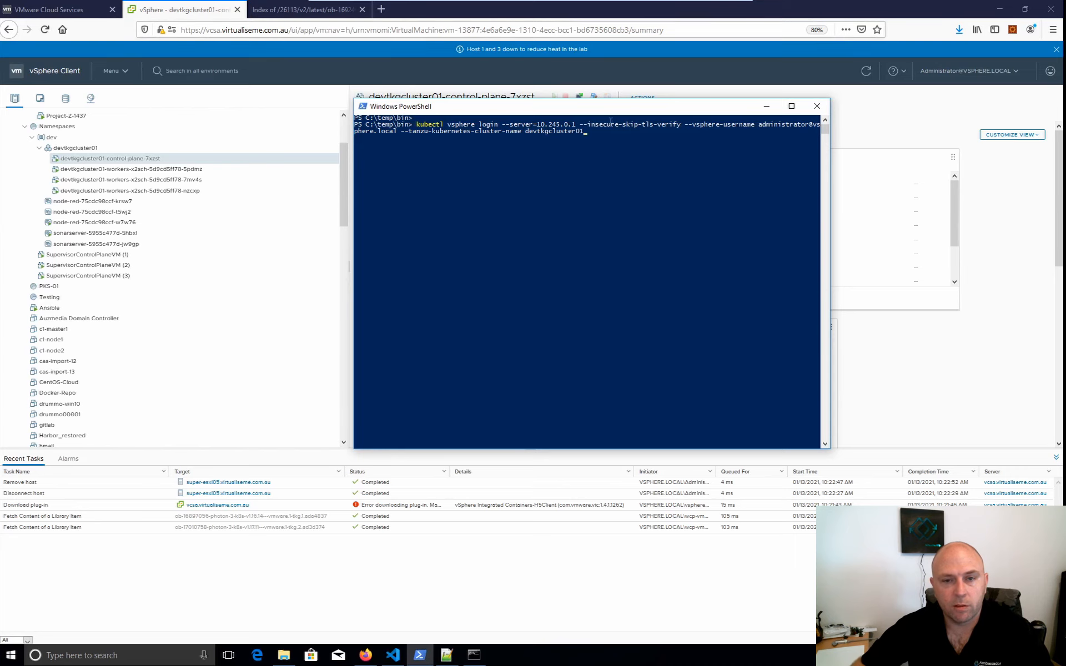
pyautogui.click(626, 178)
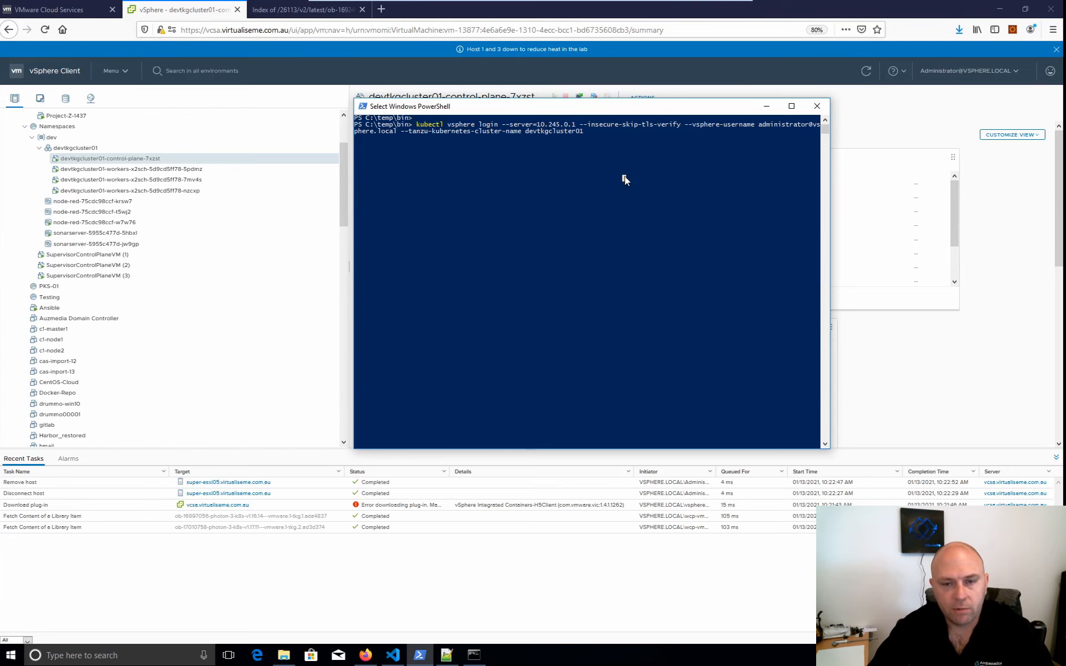
pyautogui.press('Escape')
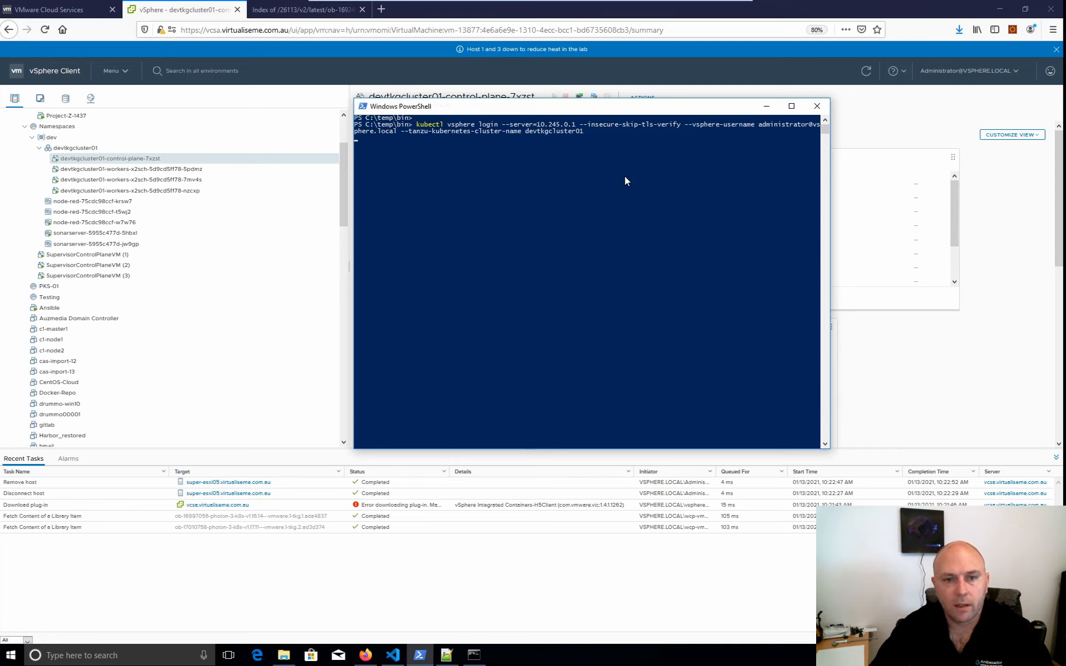
pyautogui.press('Return')
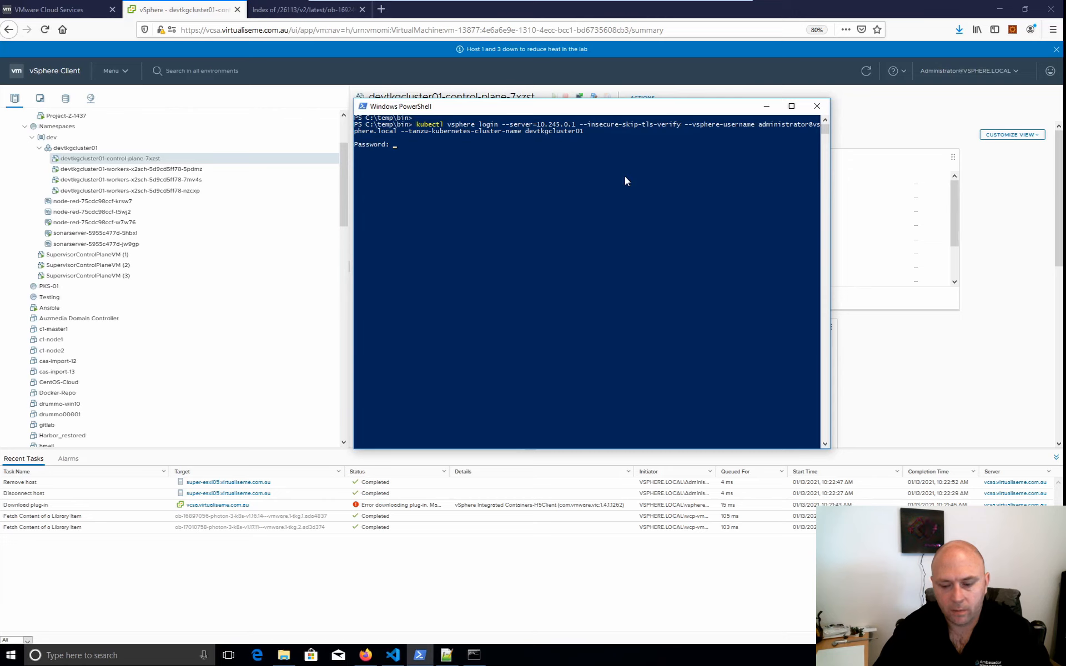
pyautogui.press('Return')
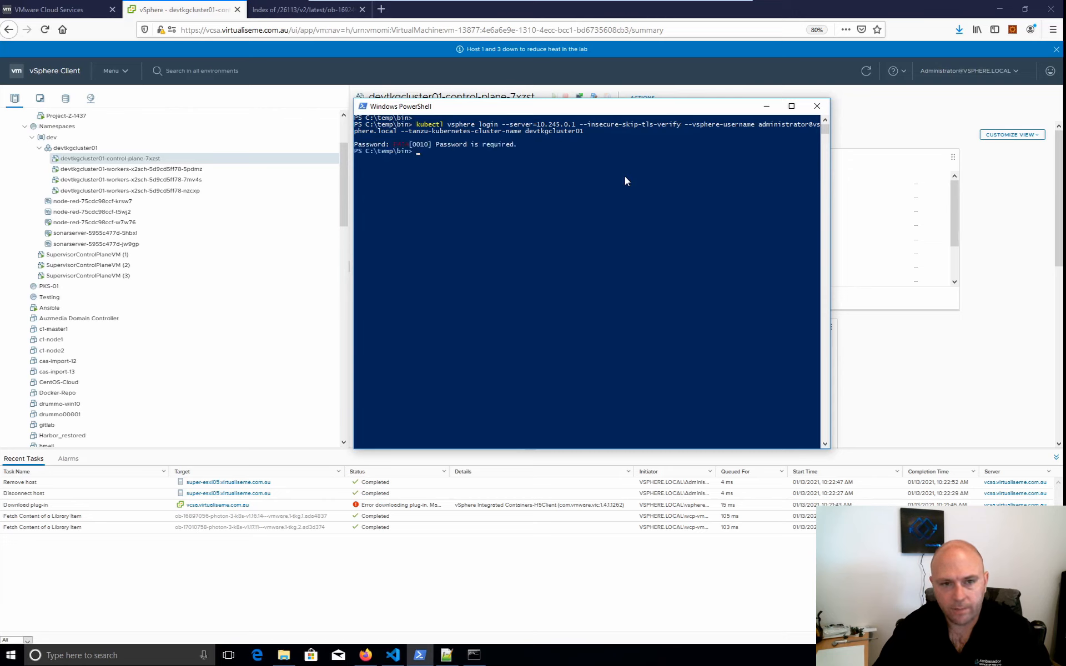
# Step: Log in to devtkgcluster01 on server 10.245.0.1 with the domain user account, skipping TLS verification and entering the account password
pyautogui.press('Up')
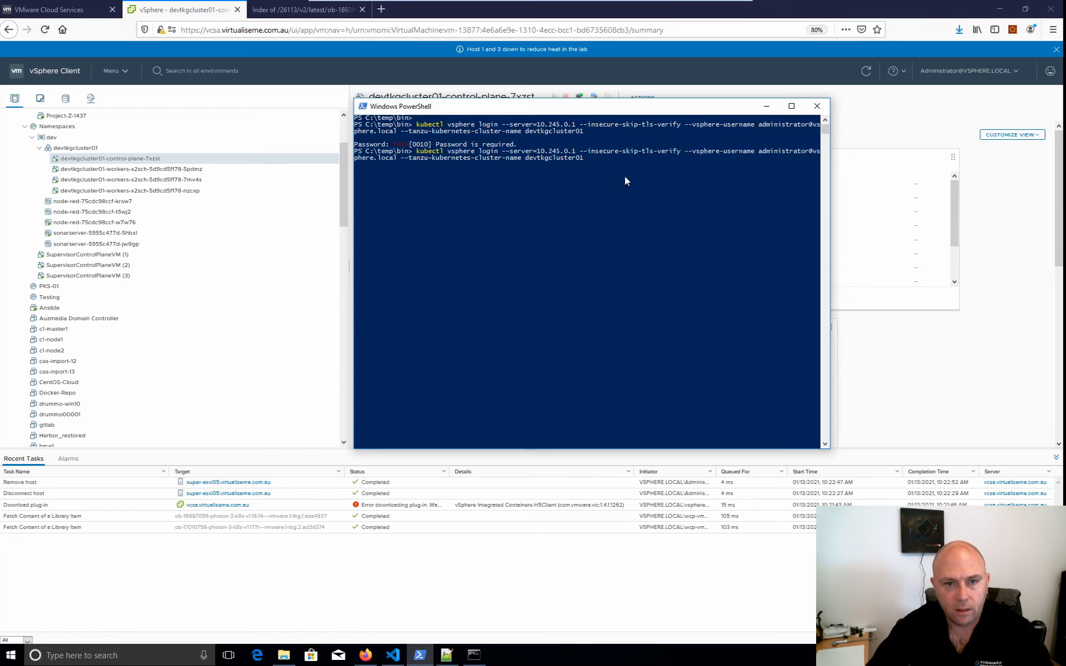
pyautogui.press('Up')
pyautogui.press('Up')
pyautogui.press('Up')
pyautogui.press('Up')
pyautogui.press('Up')
pyautogui.press('Up')
pyautogui.press('Up')
pyautogui.press('Up')
pyautogui.press('Up')
pyautogui.press('Up')
pyautogui.press('Up')
pyautogui.press('Up')
pyautogui.press('Up')
pyautogui.press('Up')
pyautogui.press('Up')
pyautogui.press('Up')
pyautogui.press('Up')
pyautogui.press('Up')
pyautogui.press('Up')
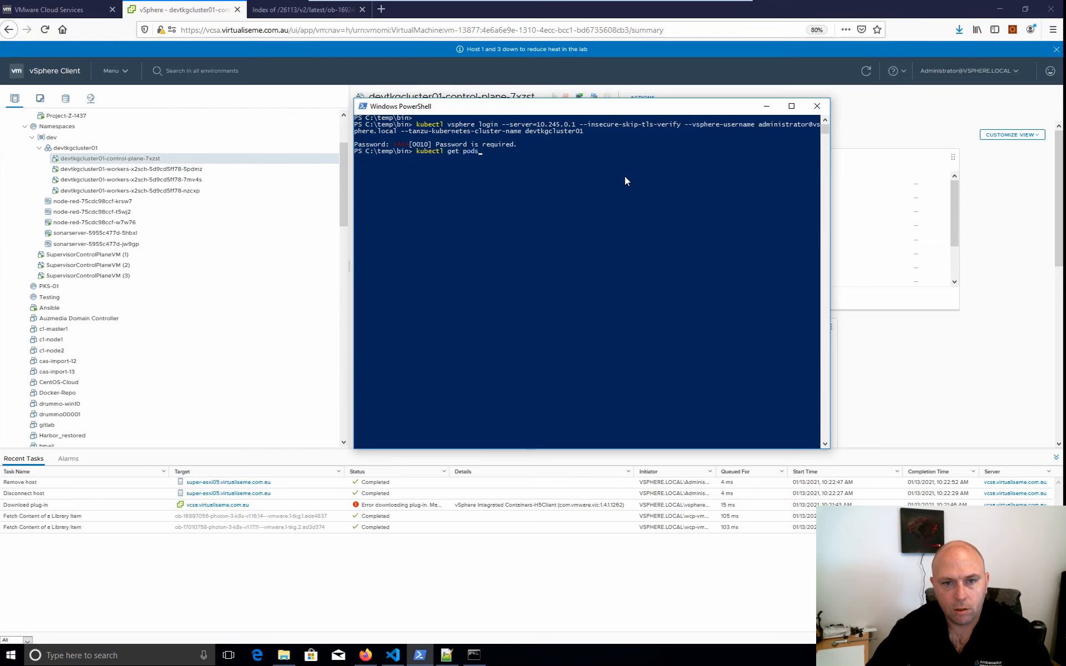
pyautogui.press('Up')
pyautogui.press('Up')
pyautogui.press('Up')
pyautogui.press('Up')
pyautogui.press('Up')
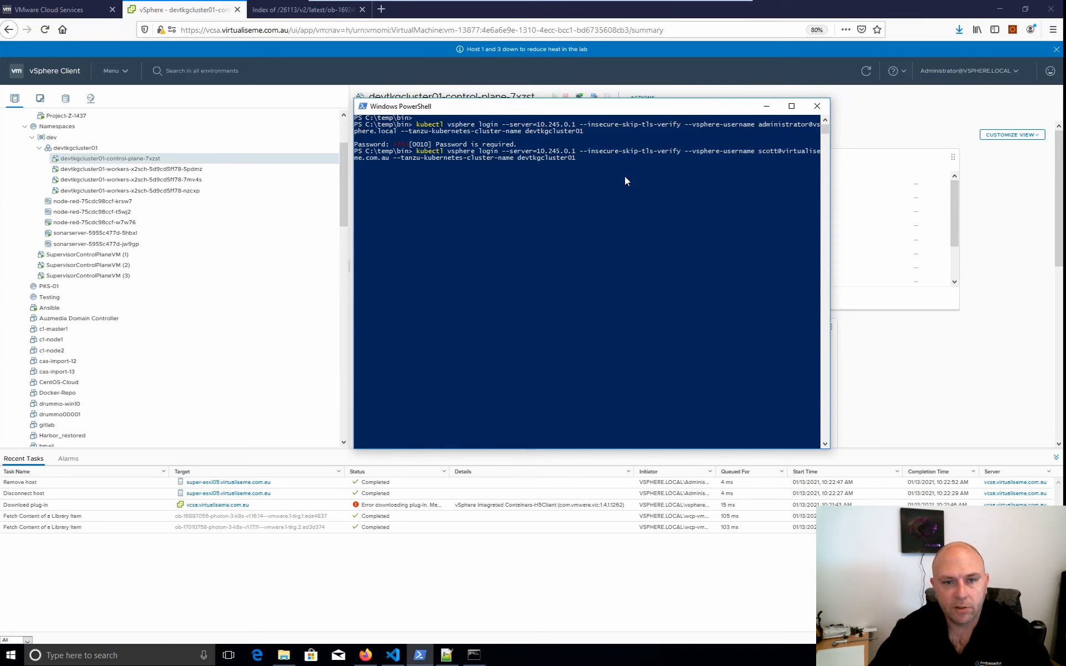
pyautogui.press('Return')
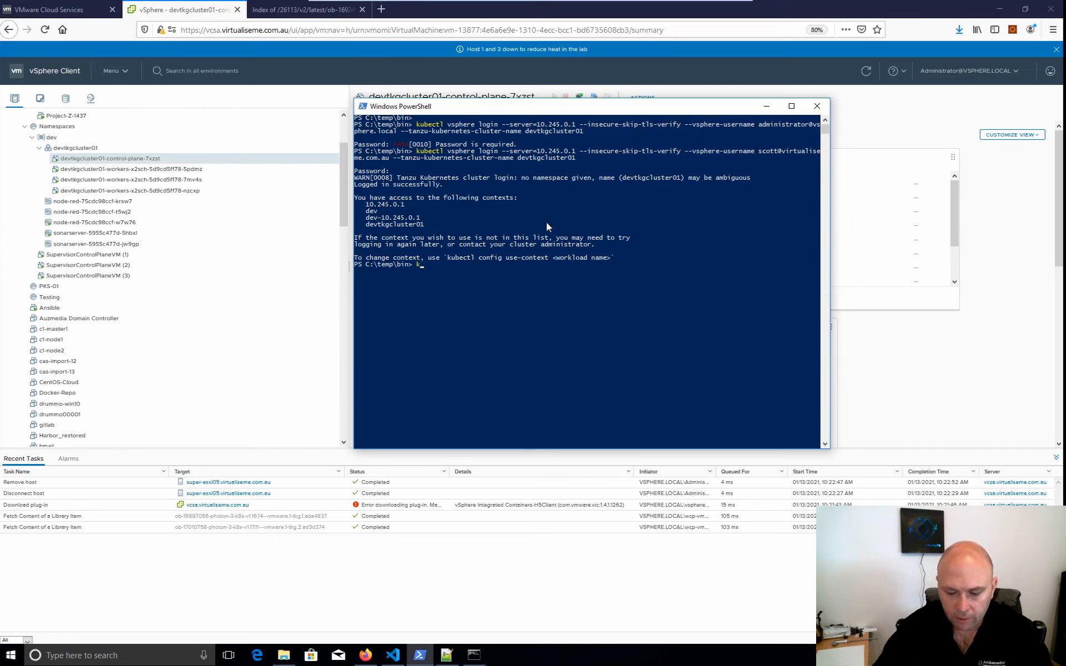
# Step: Switch the kubectl context to devtkgcluster01 with kubectl config use-context
pyautogui.write('ube')
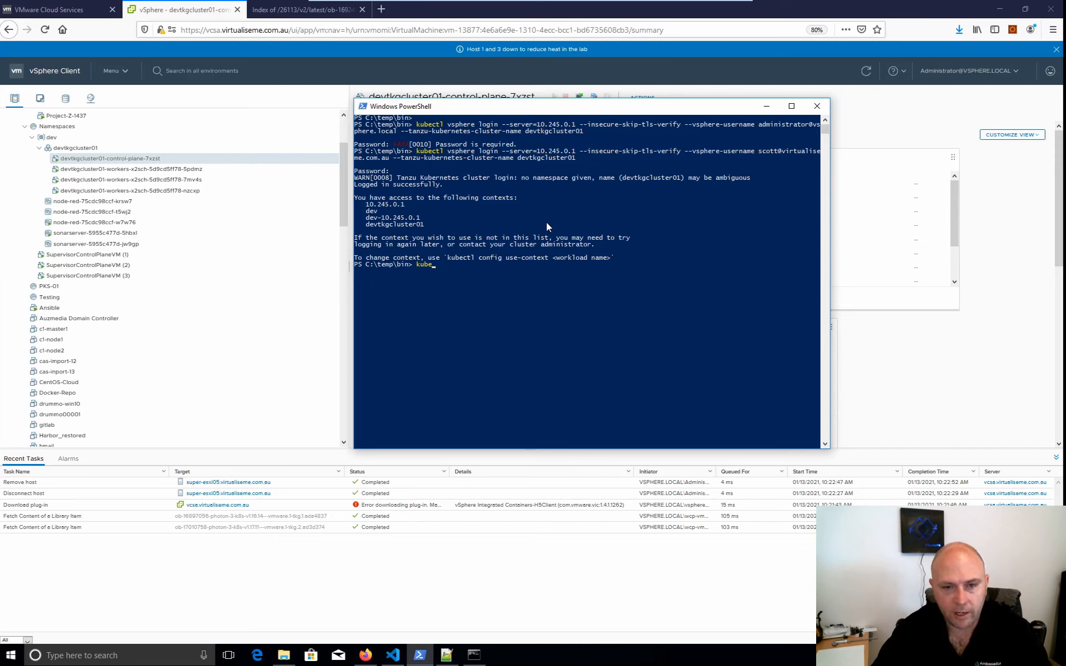
pyautogui.write('c')
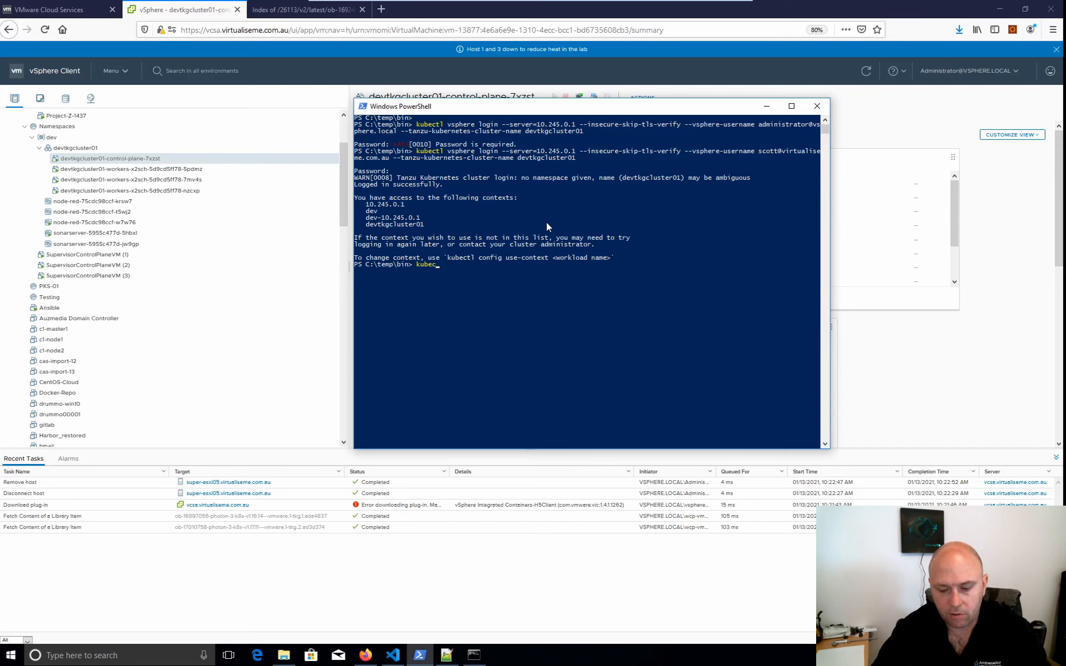
pyautogui.write('tl con')
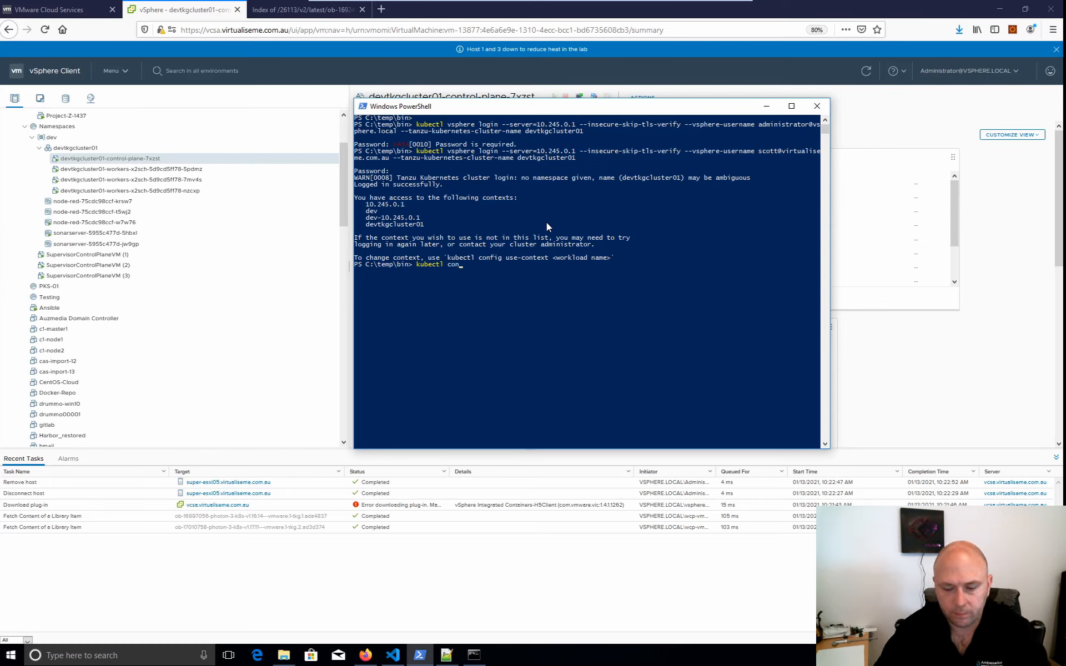
pyautogui.write('fig use-cont')
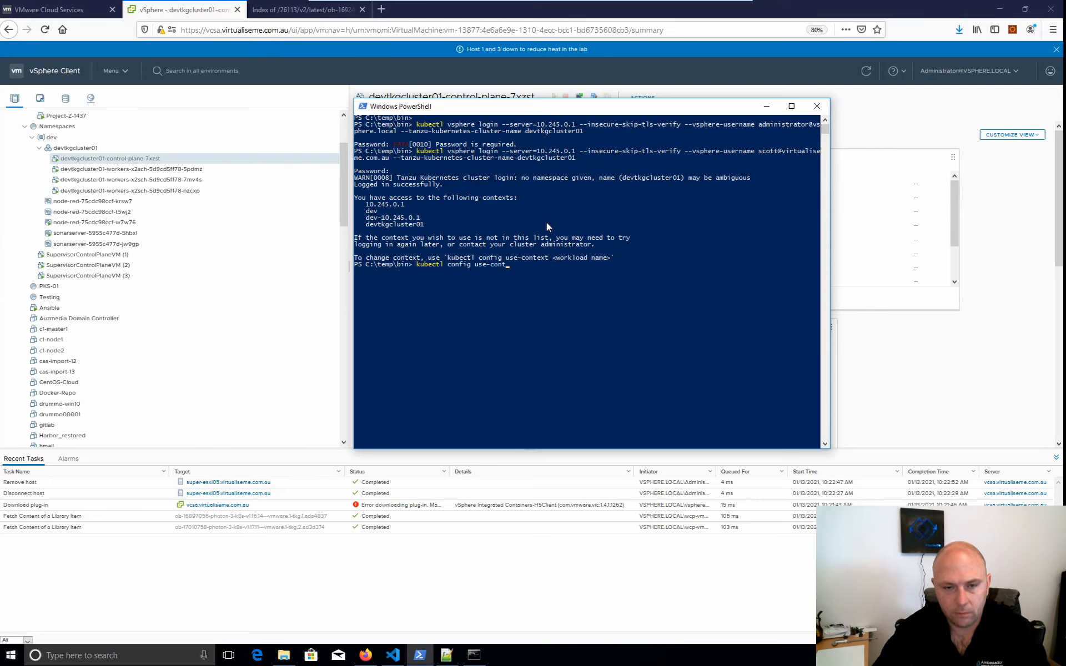
pyautogui.write('ext')
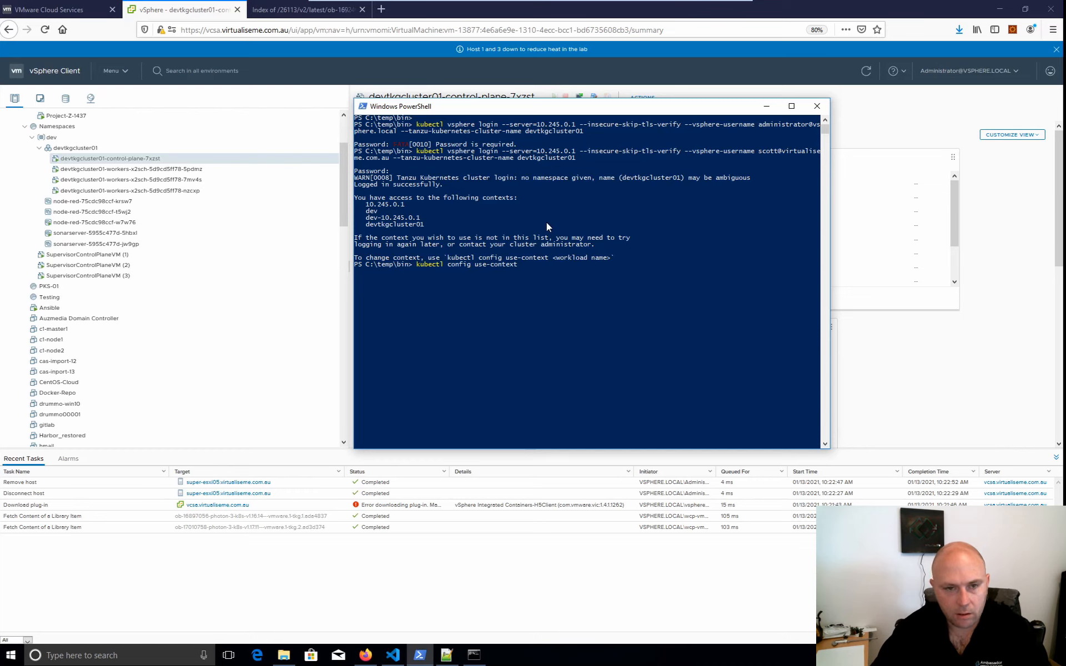
pyautogui.write(' de')
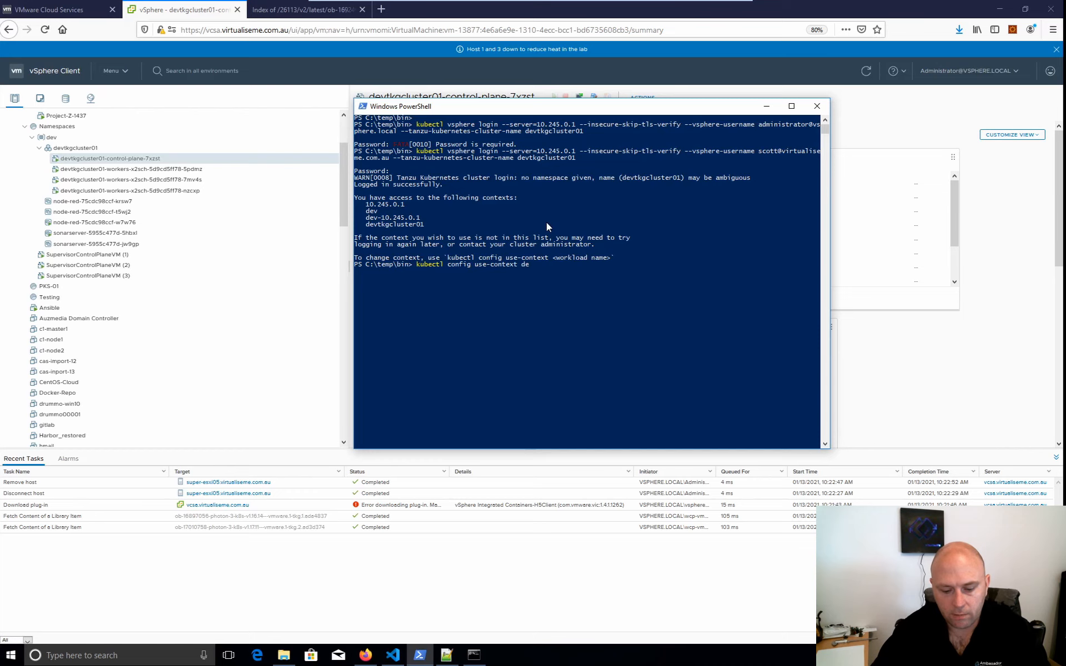
pyautogui.write('vtk')
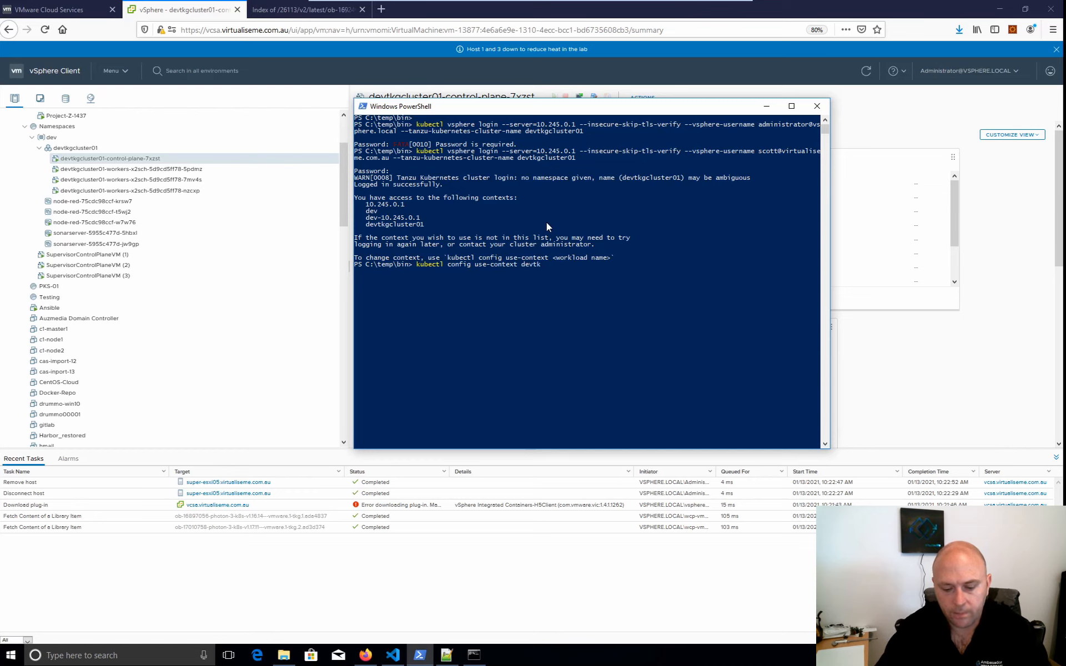
pyautogui.write('gcluster01')
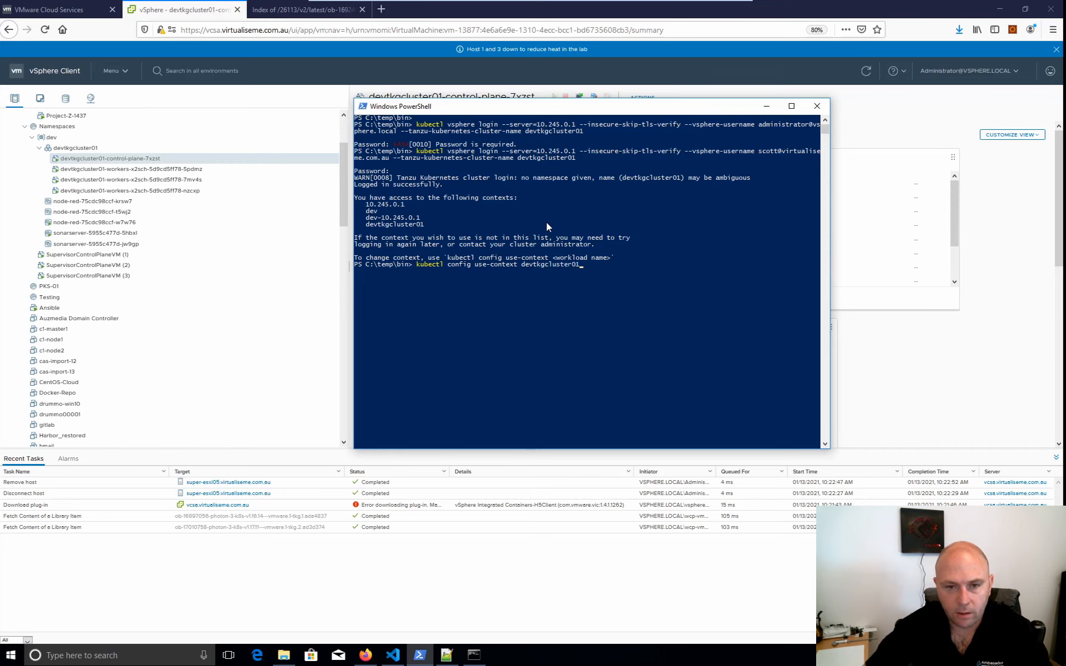
pyautogui.press('Return')
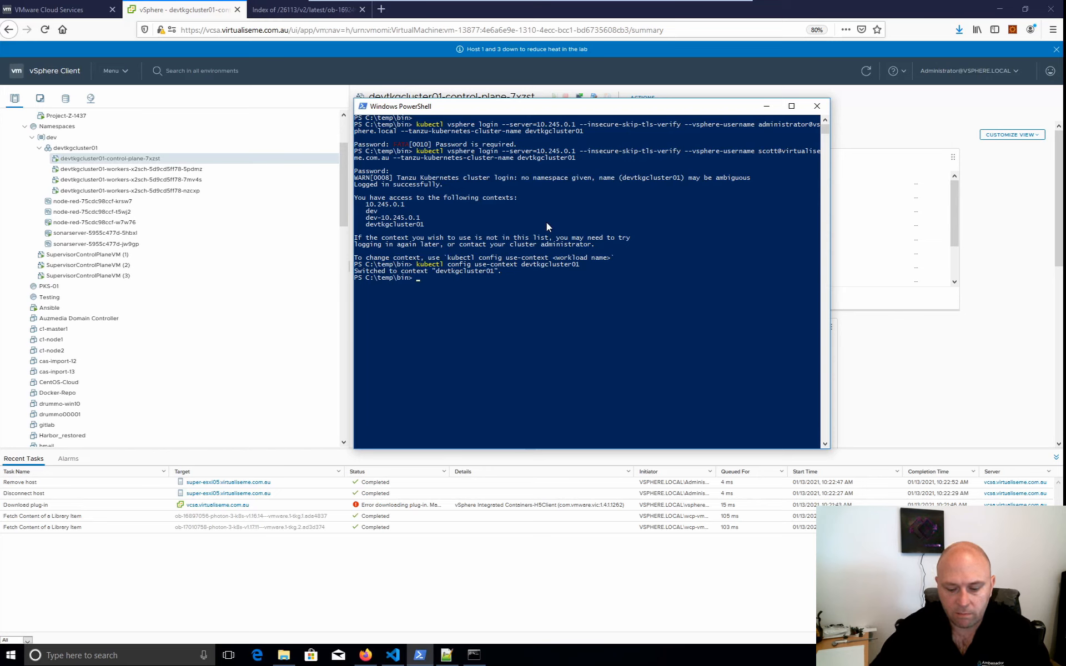
# Step: List the namespaces of devtkgcluster01 with kubectl get namespaces, correcting the misspelled resource name
pyautogui.write('kubec')
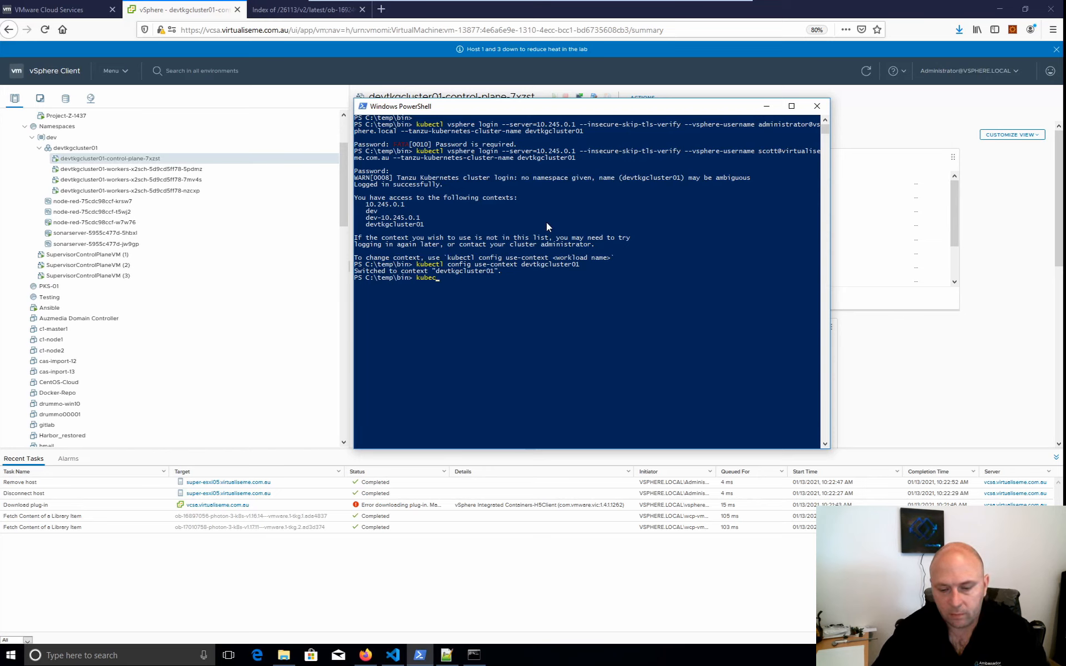
pyautogui.write('tl get namespapces')
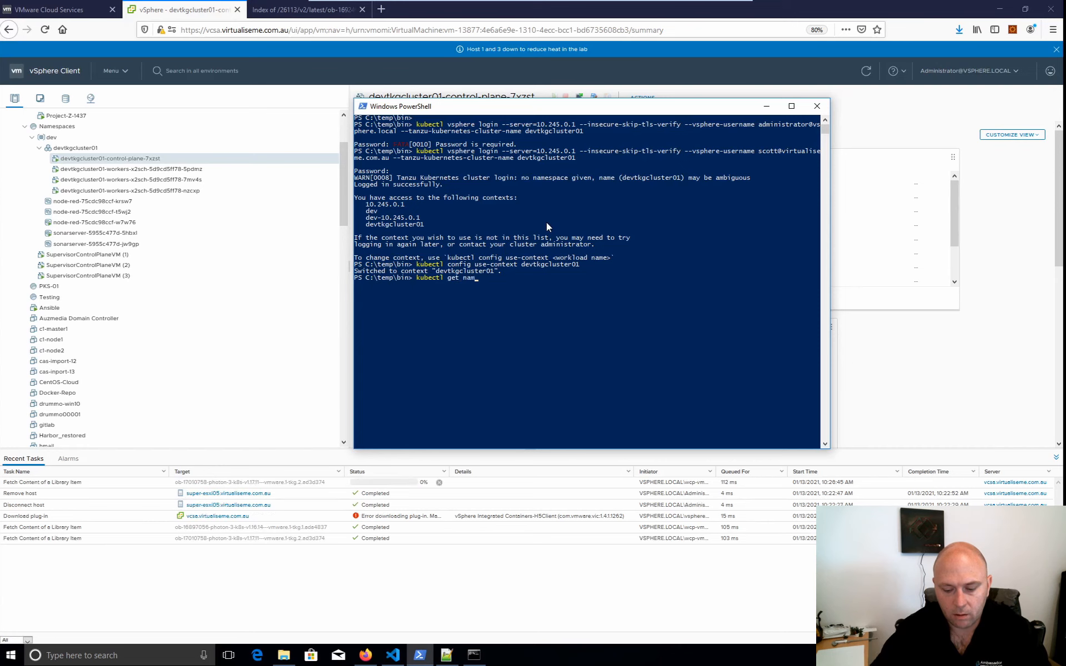
pyautogui.press('Return')
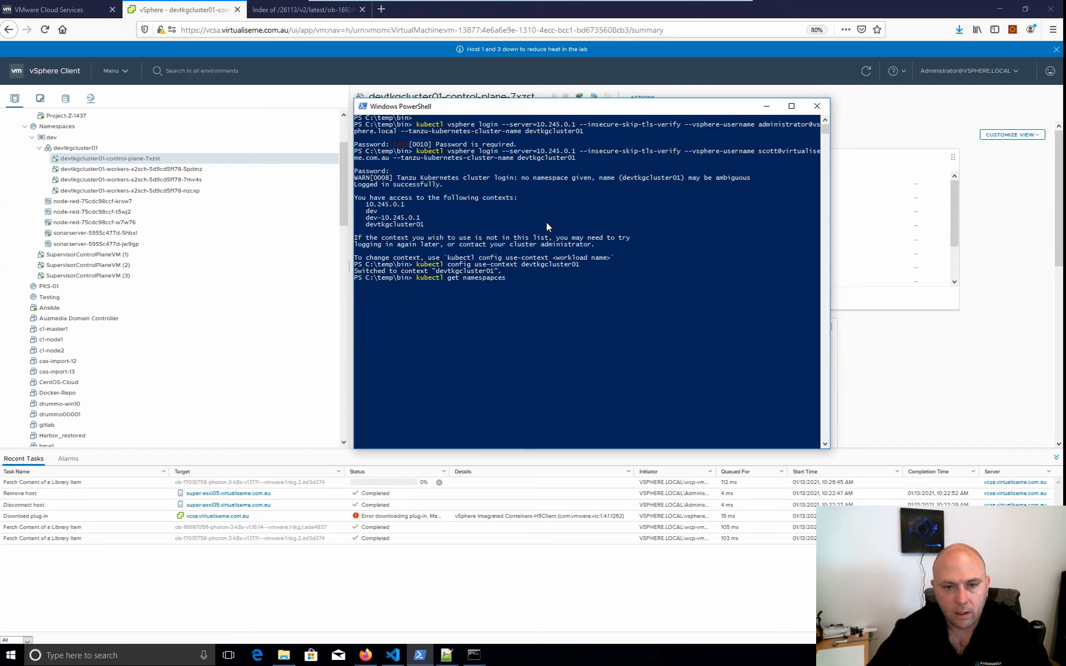
pyautogui.press('Up')
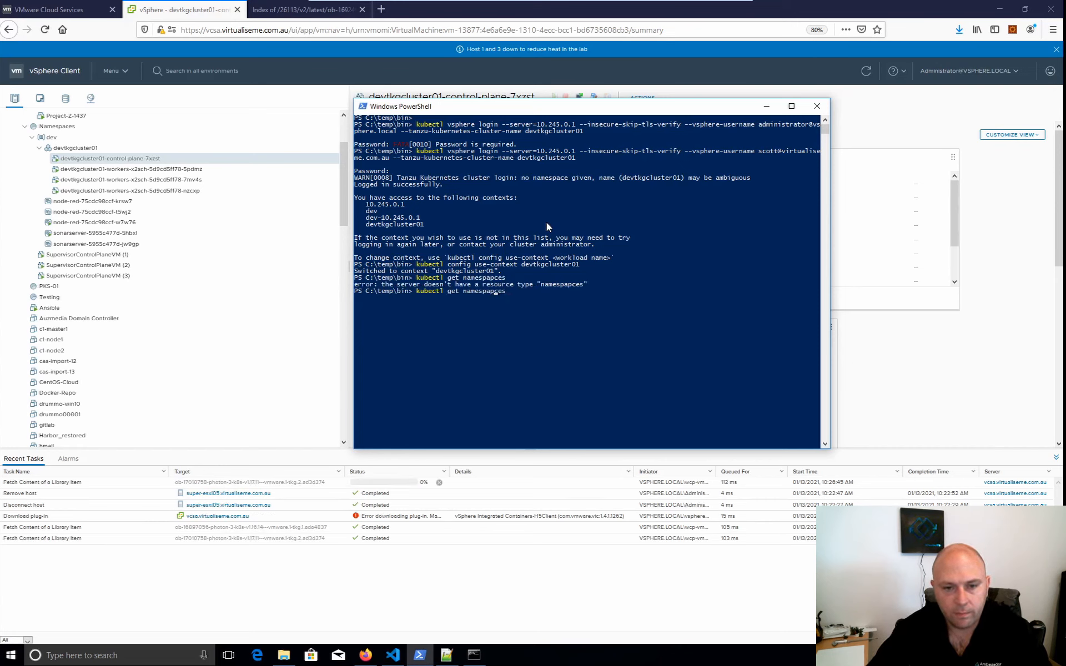
pyautogui.press('Left')
pyautogui.press('Left')
pyautogui.press('Left')
pyautogui.press('BackSpace')
pyautogui.press('Return')
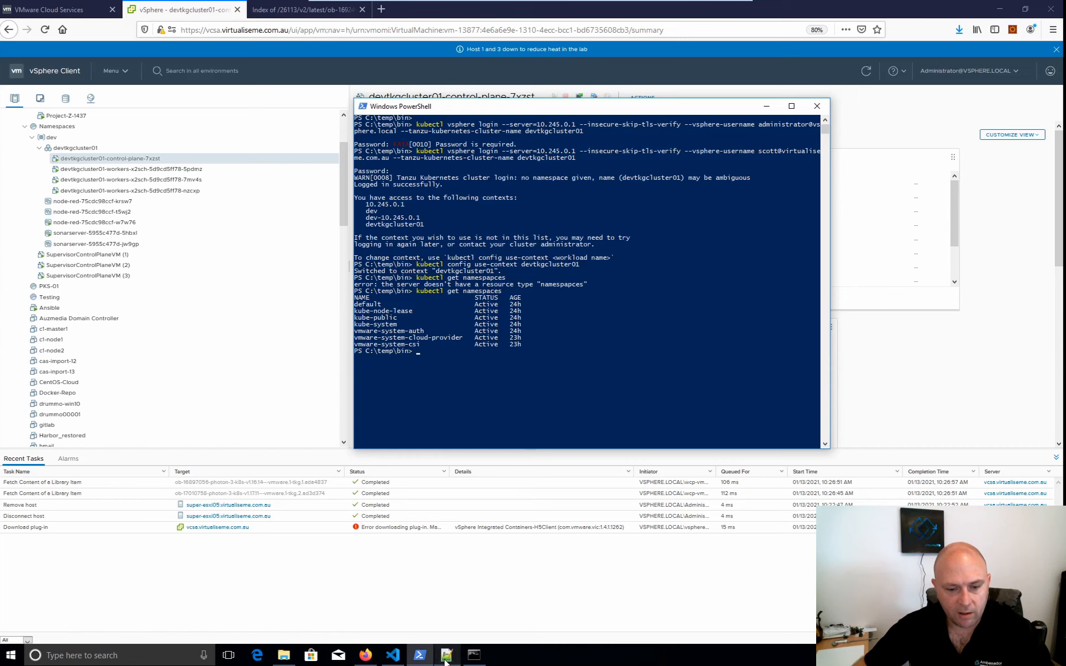
# Step: Switch to Notepad++ and examine the permission manifests, ending with the RoleBinding in servicepermissions - Copy.yaml
pyautogui.moveTo(446, 655)
pyautogui.click(468, 370)
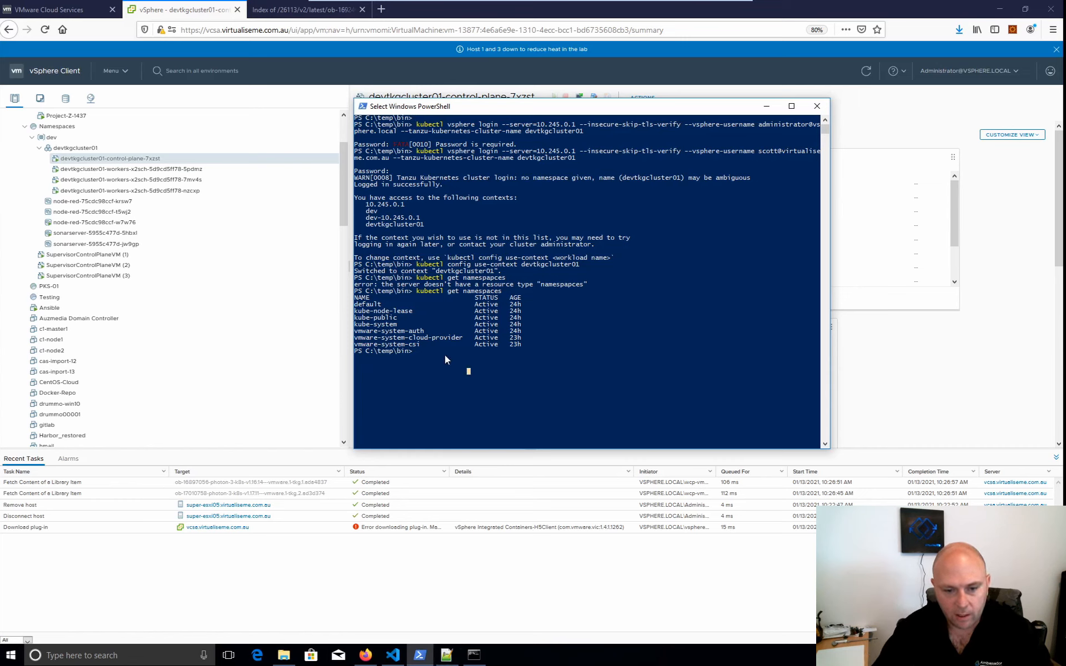
pyautogui.click(447, 655)
pyautogui.click(1021, 47)
pyautogui.click(1058, 47)
pyautogui.click(1058, 47)
pyautogui.click(1058, 47)
pyautogui.click(1058, 47)
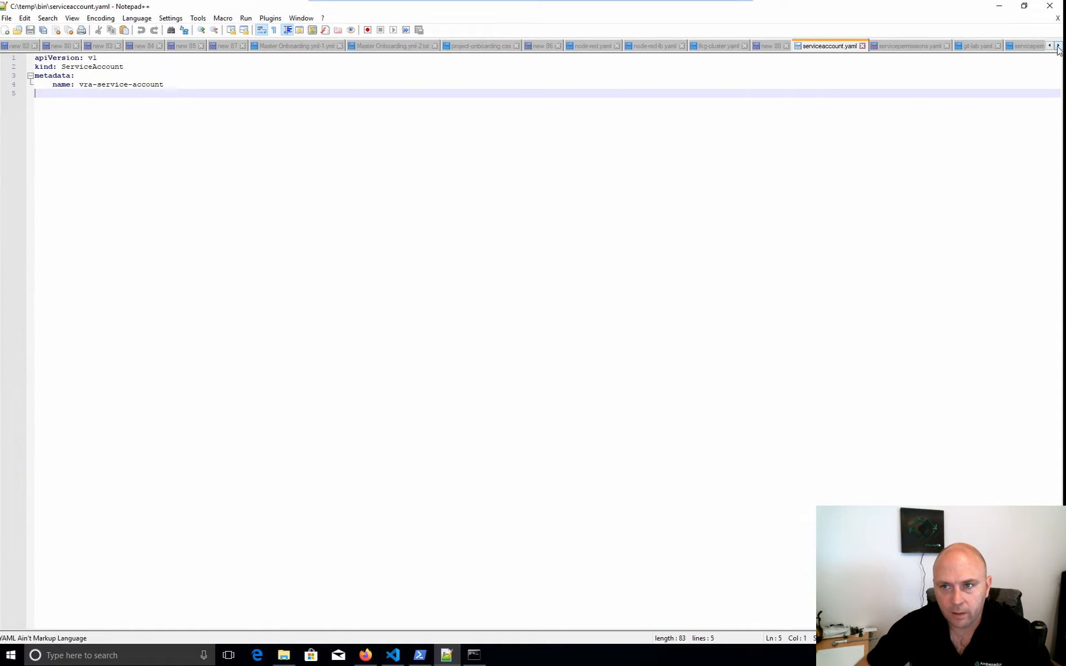
pyautogui.click(908, 47)
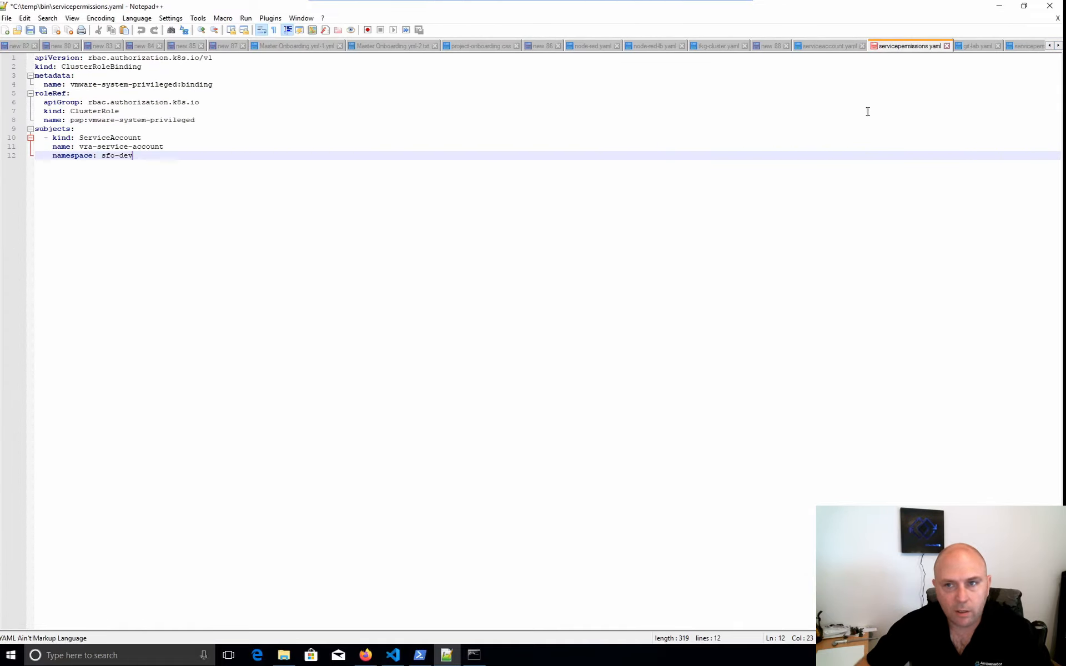
pyautogui.click(1022, 50)
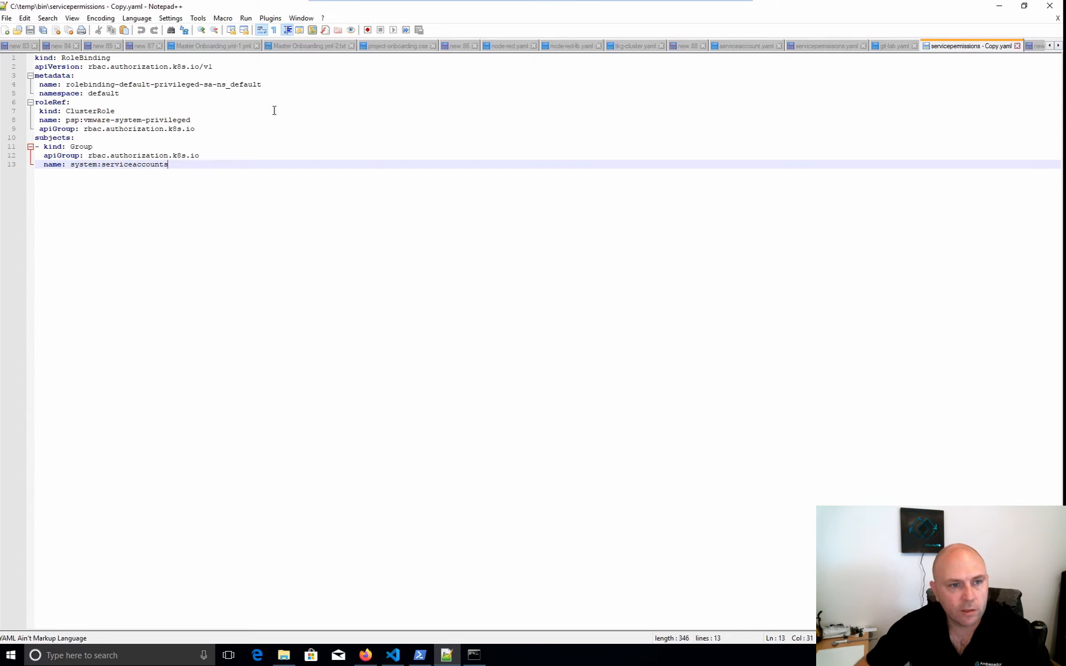
pyautogui.click(192, 155)
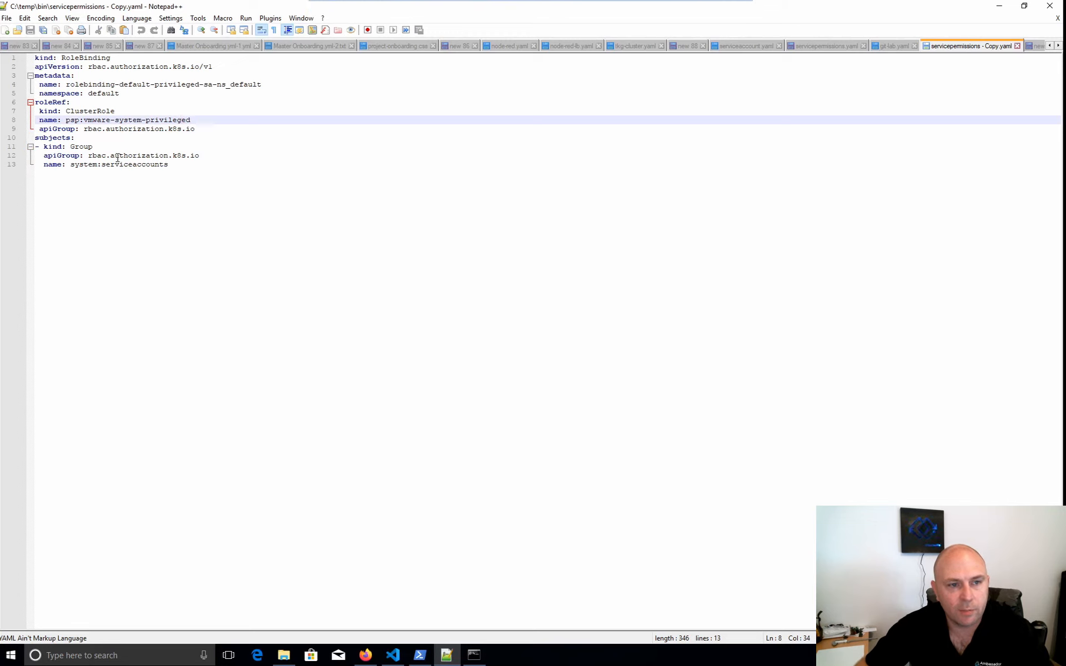
# Step: Compare serviceaccount.yaml and the subjects and roleRef in servicepermissions.yaml with the RoleBinding in servicepermissions - Copy.yaml
pyautogui.click(744, 47)
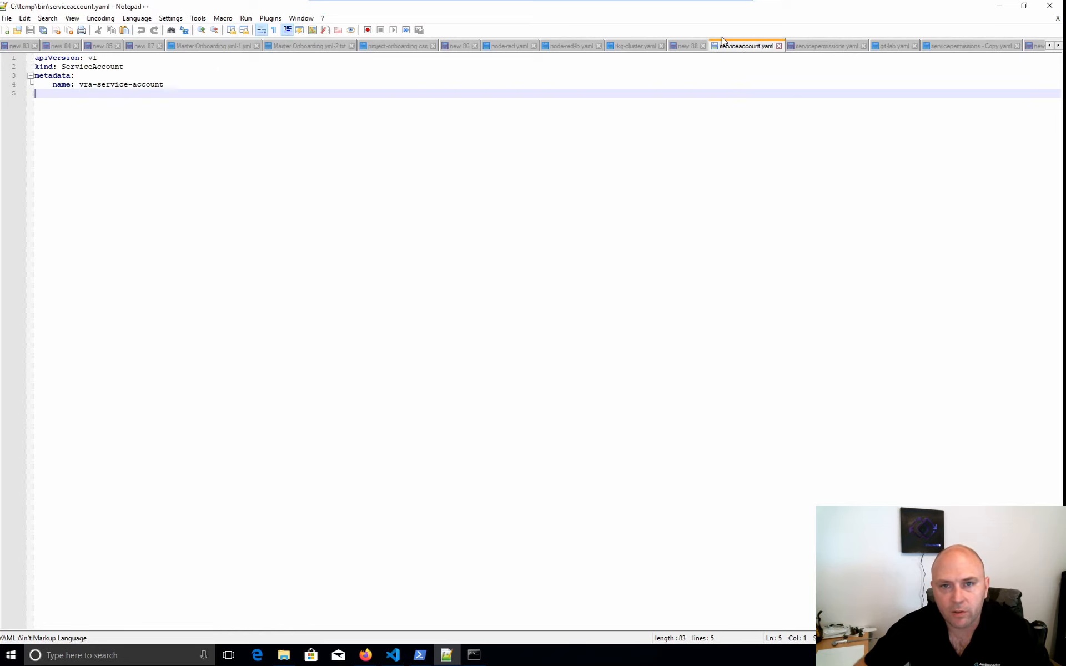
pyautogui.click(828, 47)
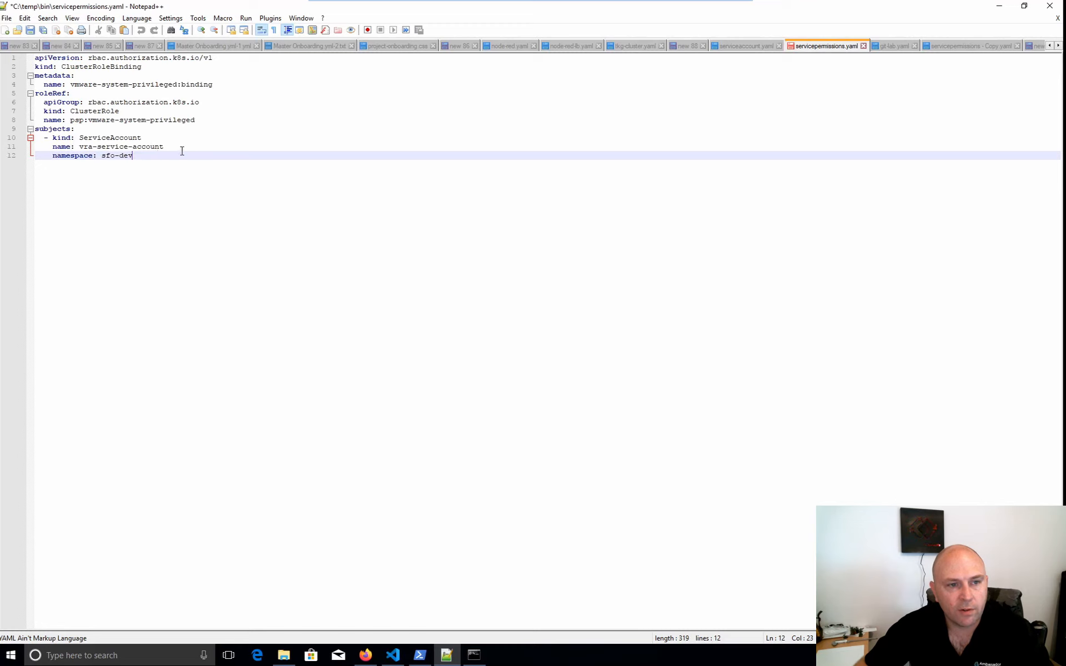
pyautogui.moveTo(182, 149); pyautogui.dragTo(75, 138)
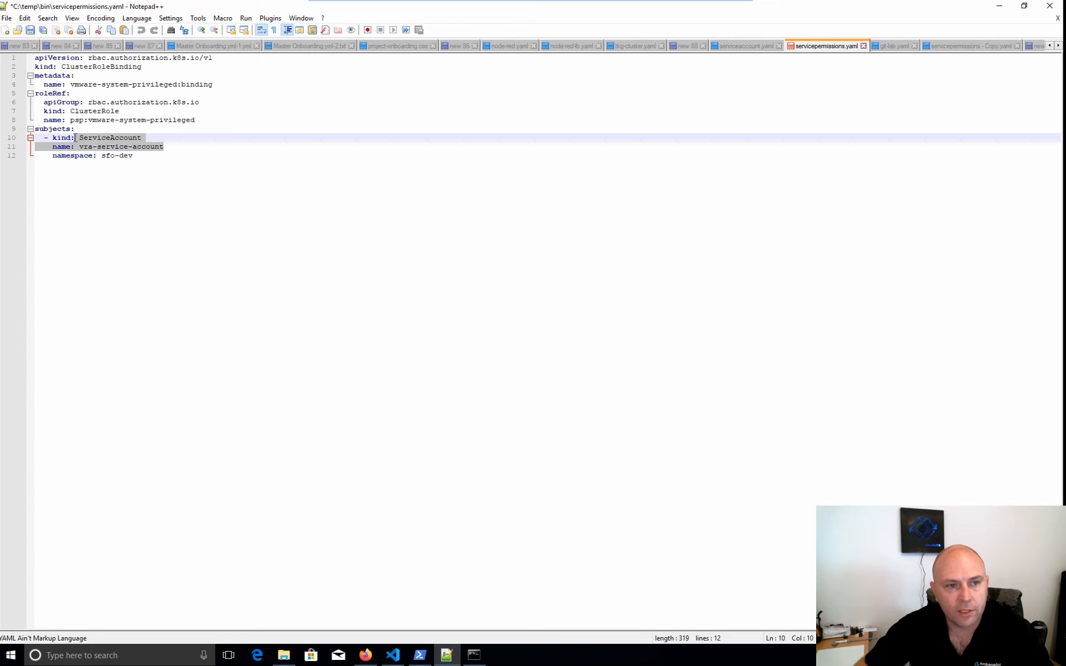
pyautogui.moveTo(207, 132); pyautogui.dragTo(85, 120)
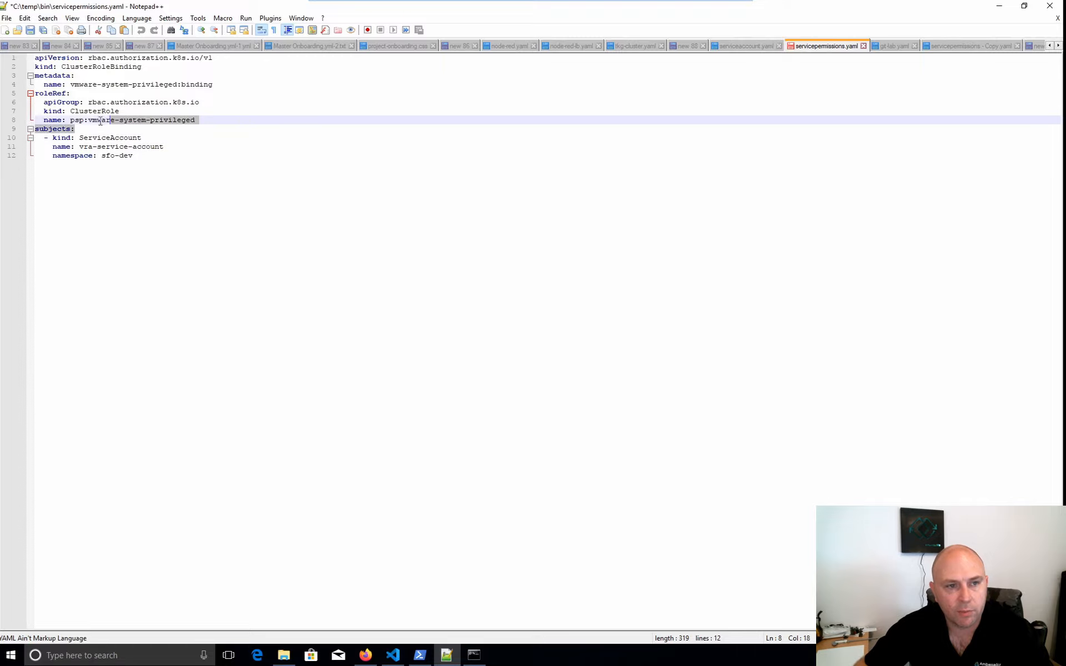
pyautogui.click(252, 110)
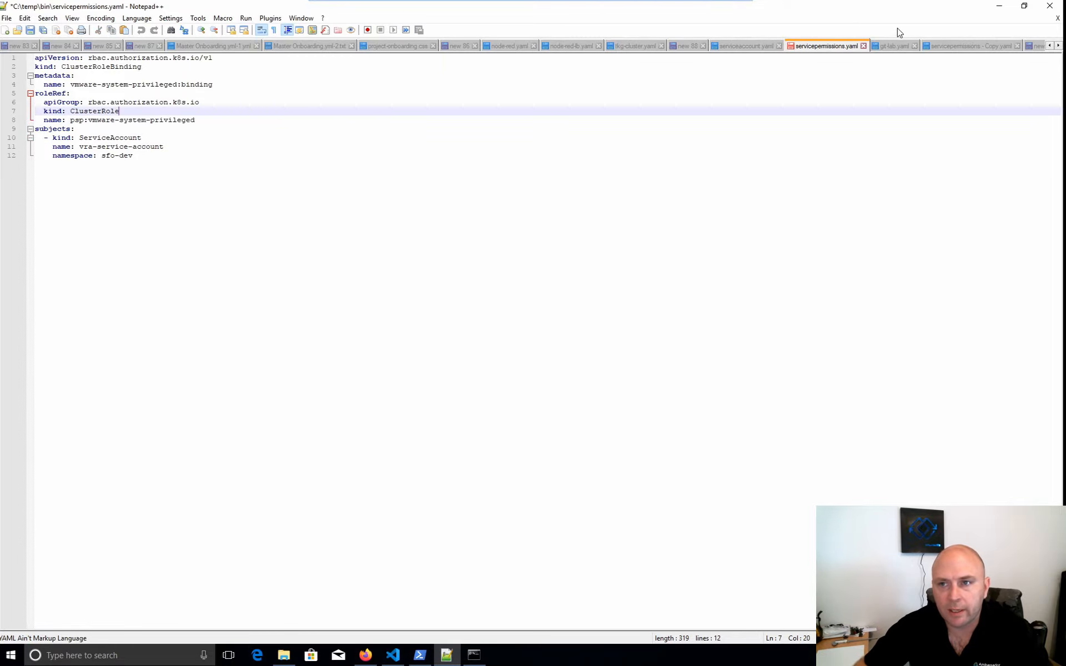
pyautogui.click(942, 48)
pyautogui.click(191, 129)
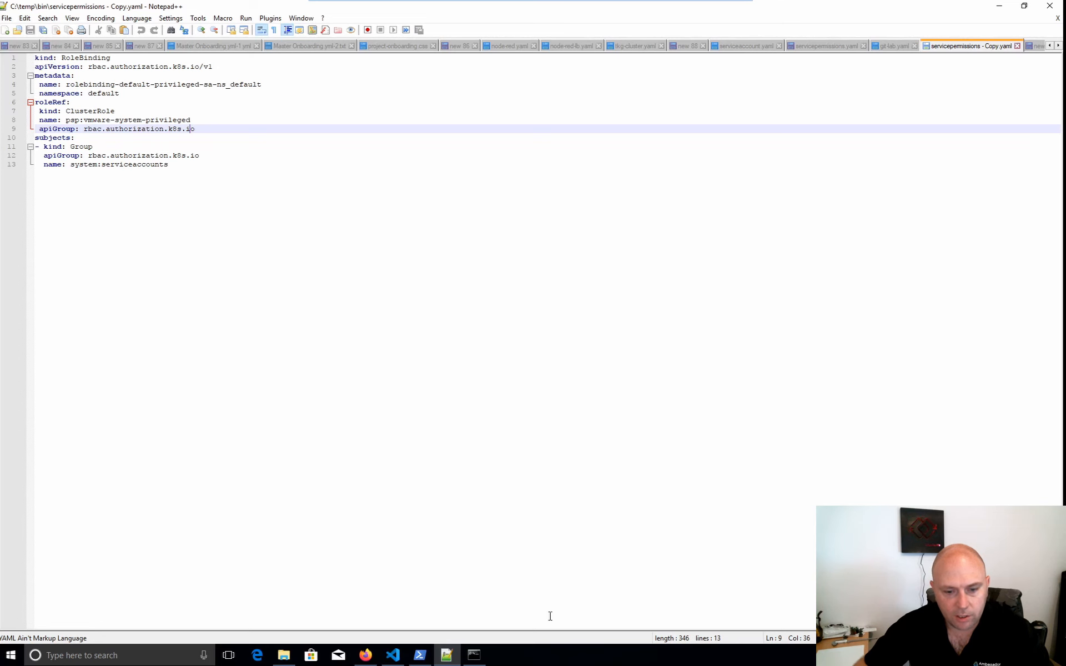
# Step: Switch to PowerShell and apply '.\servicepermissions - Copy.yaml' to the cluster with kubectl apply -f
pyautogui.click(420, 656)
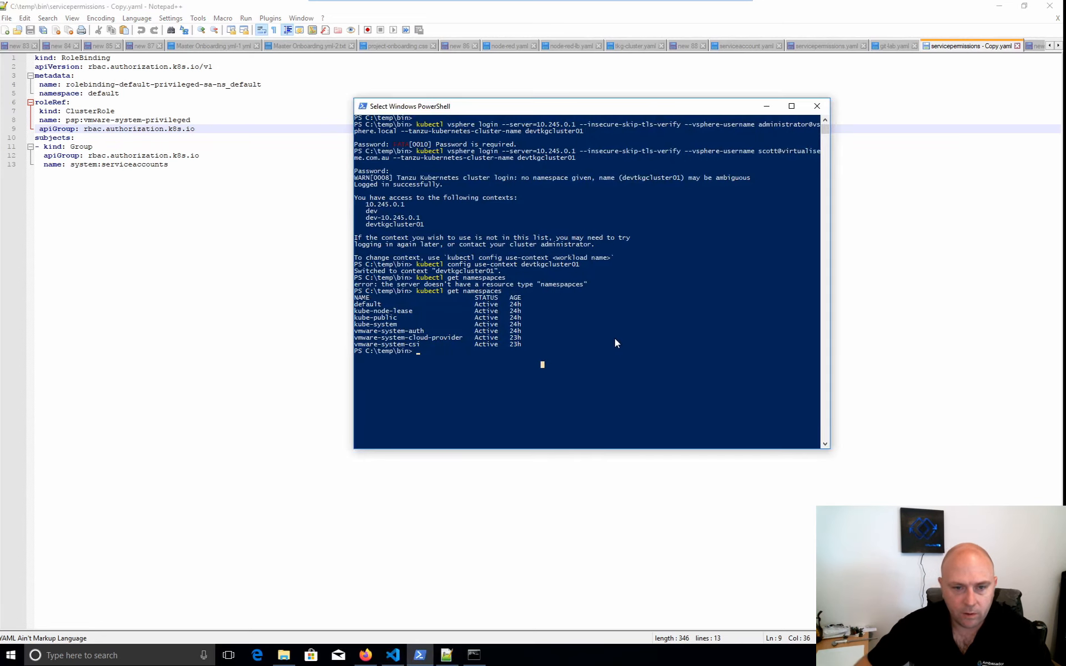
pyautogui.write('ku')
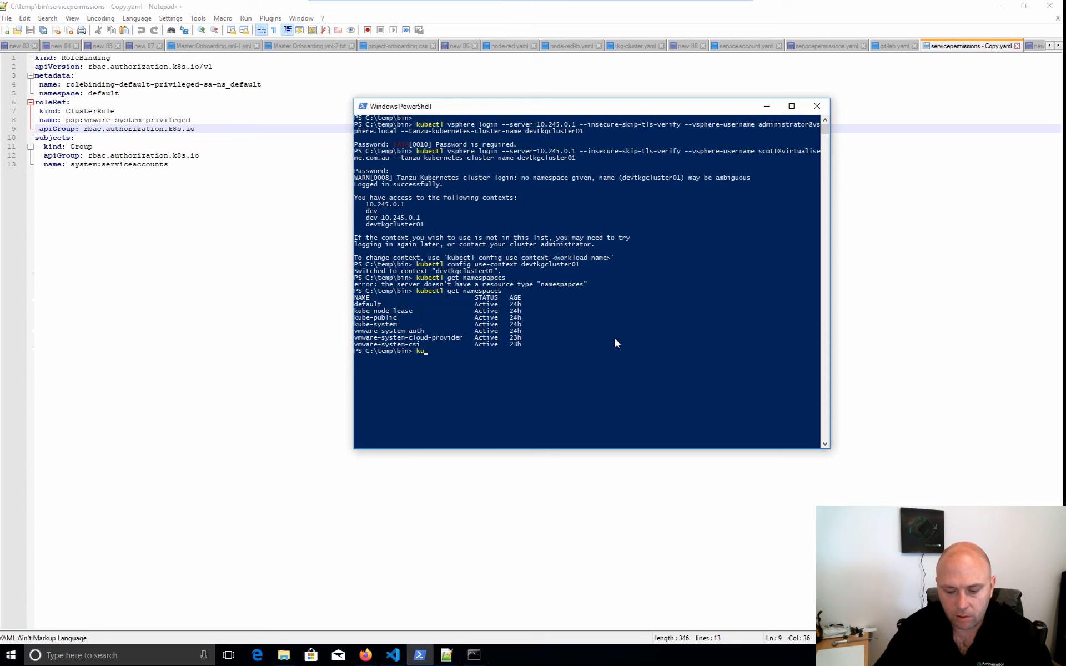
pyautogui.write('bectl')
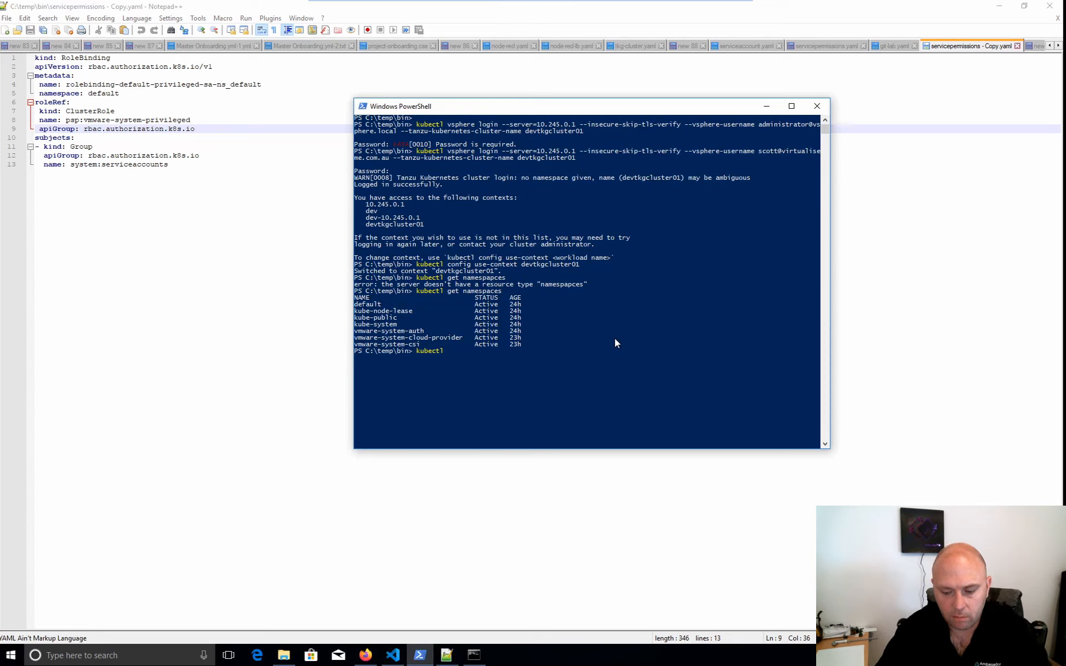
pyautogui.write(' apply')
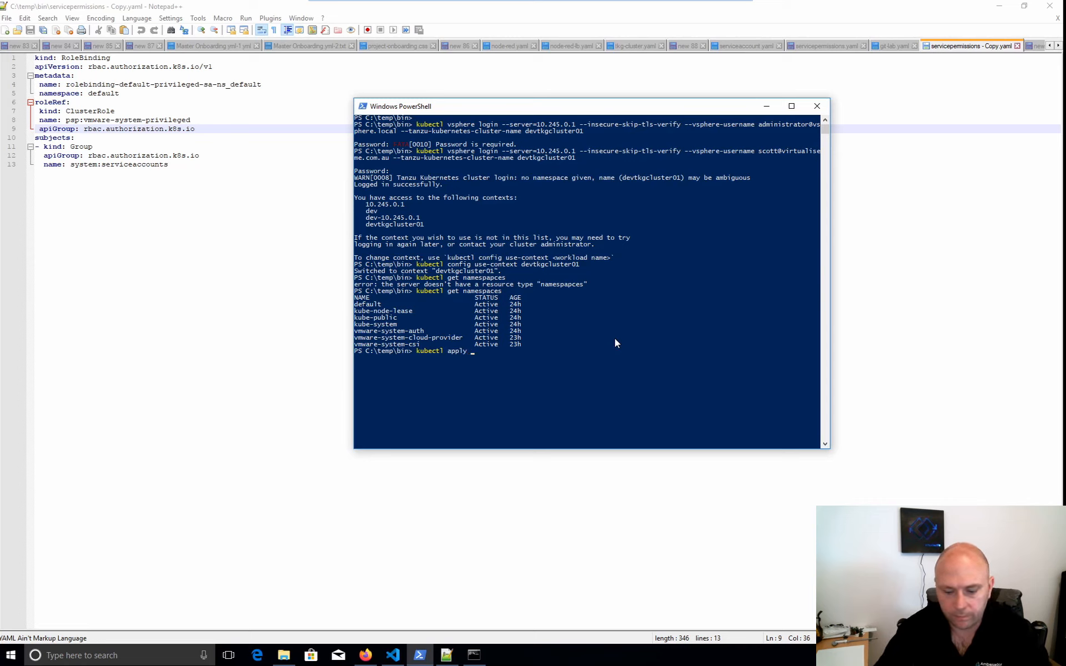
pyautogui.write(' -f')
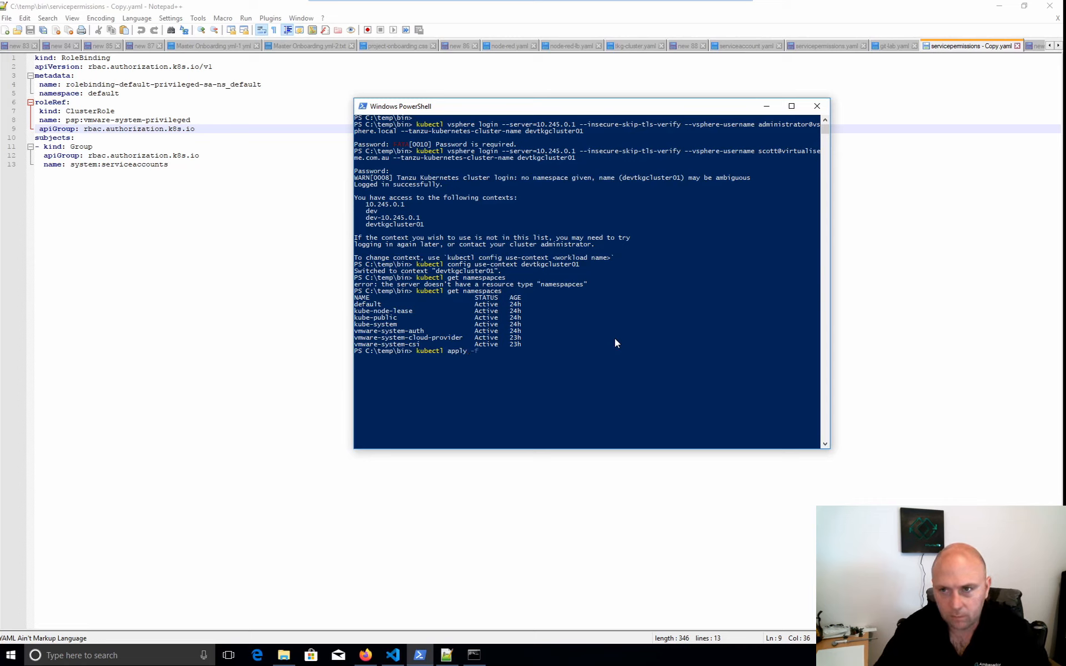
pyautogui.write(' .\\se')
pyautogui.press('Tab')
pyautogui.press('Tab')
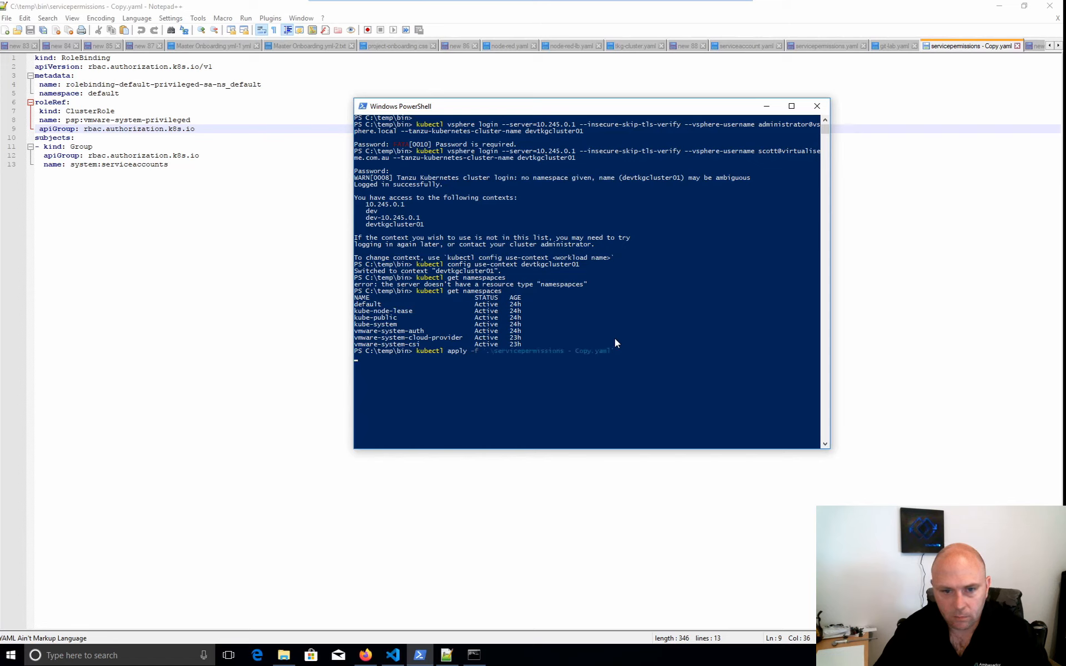
pyautogui.press('Return')
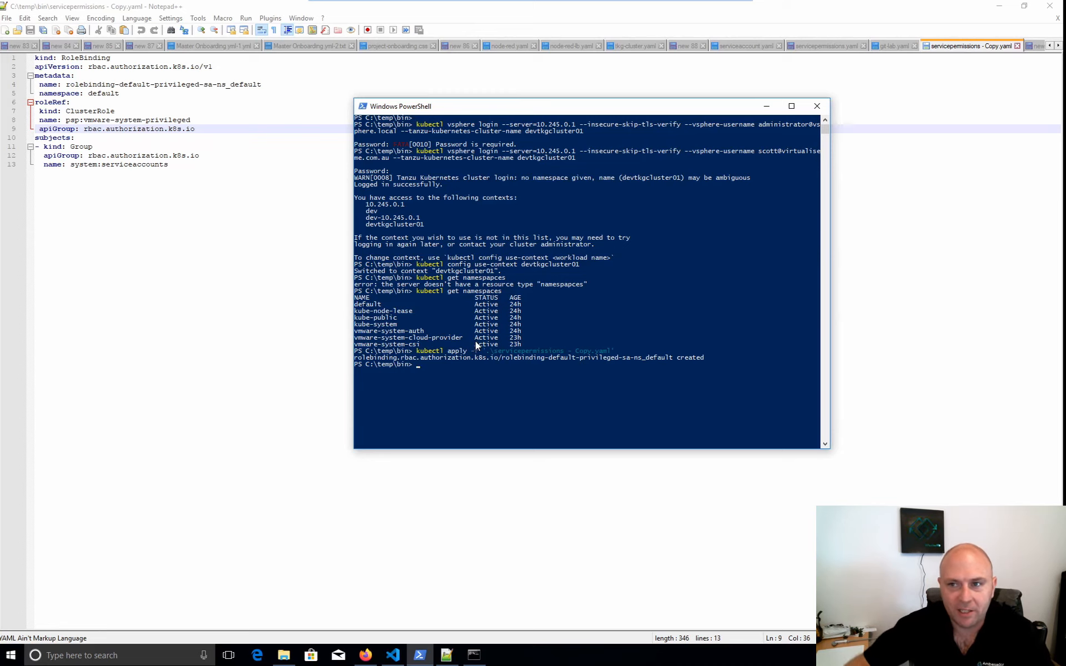
# Step: Return to the vSphere Client and show the summary of the pod node-red-75cdc98ccf-w7w76 in the dev namespace
pyautogui.click(1006, 5)
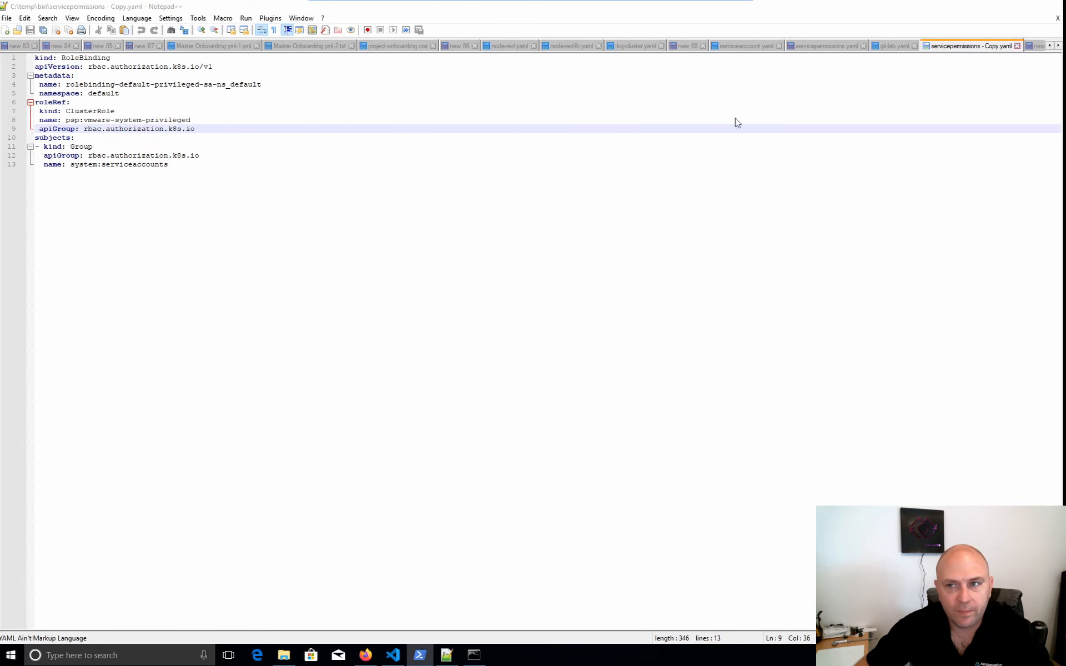
pyautogui.click(1001, 6)
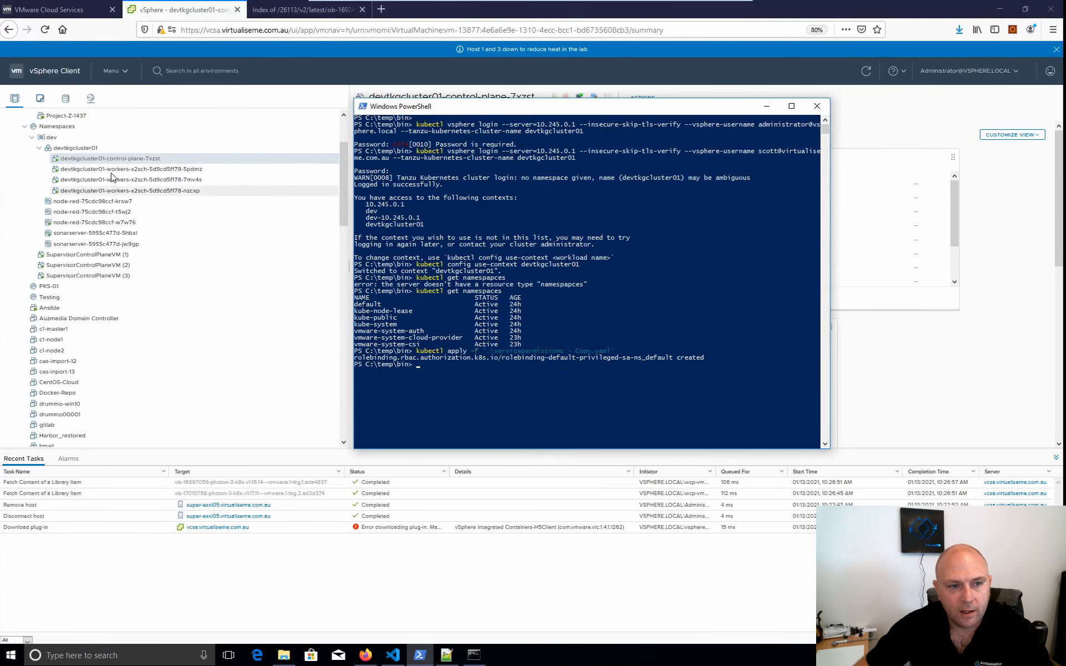
pyautogui.click(73, 222)
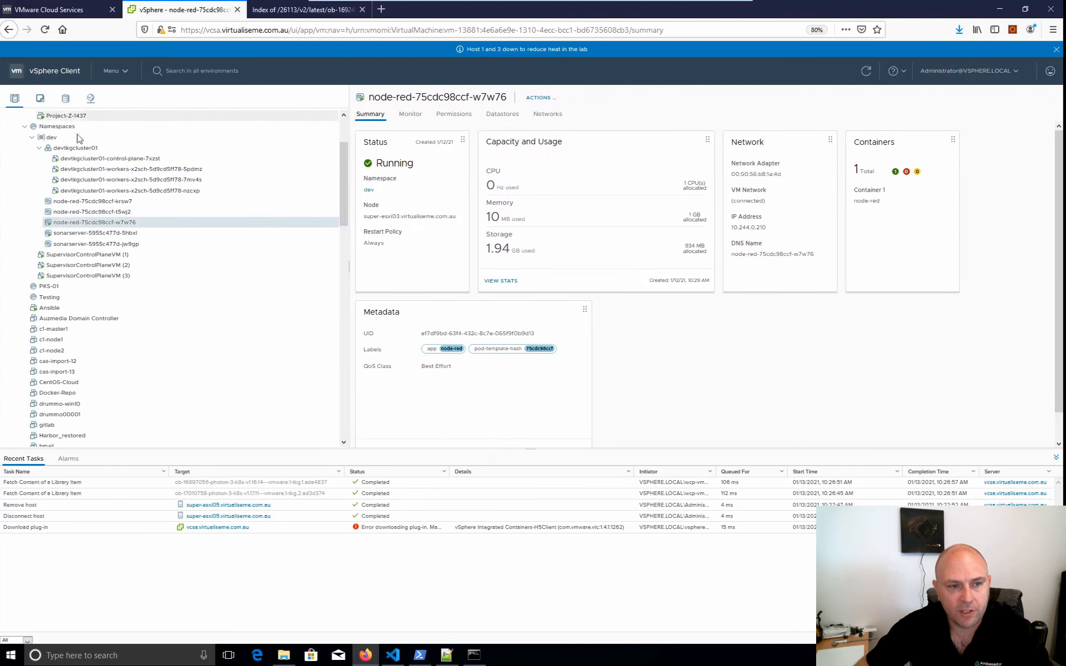
# Step: Review the dev namespace's summary, including its Tanzu Kubernetes cluster list and its virtual machines
pyautogui.scroll(3, 81, 167)
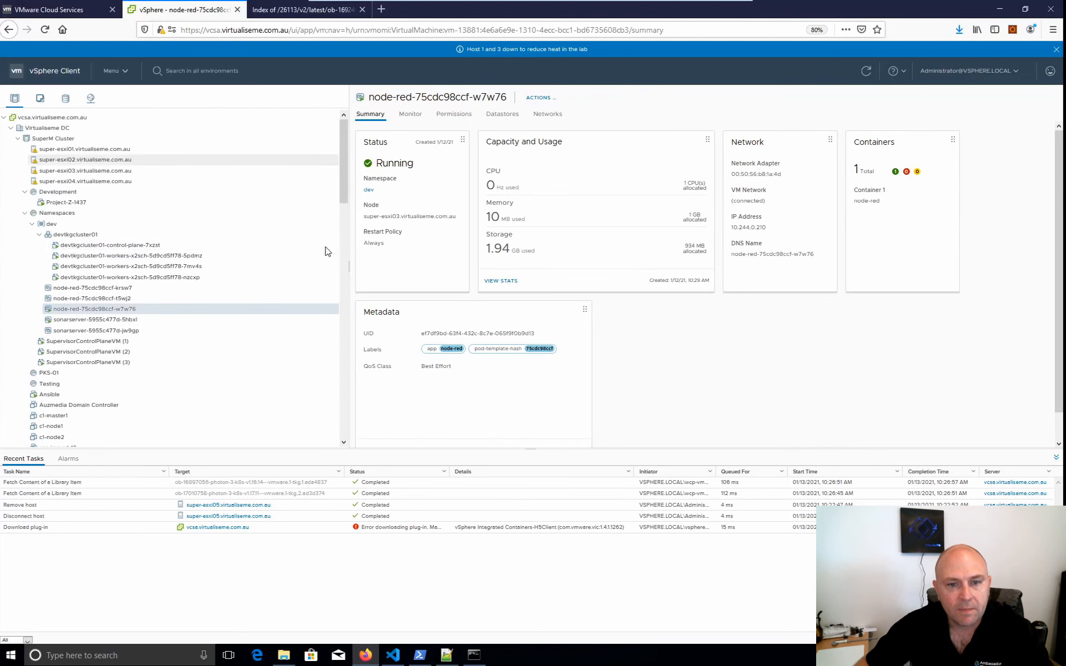
pyautogui.click(51, 225)
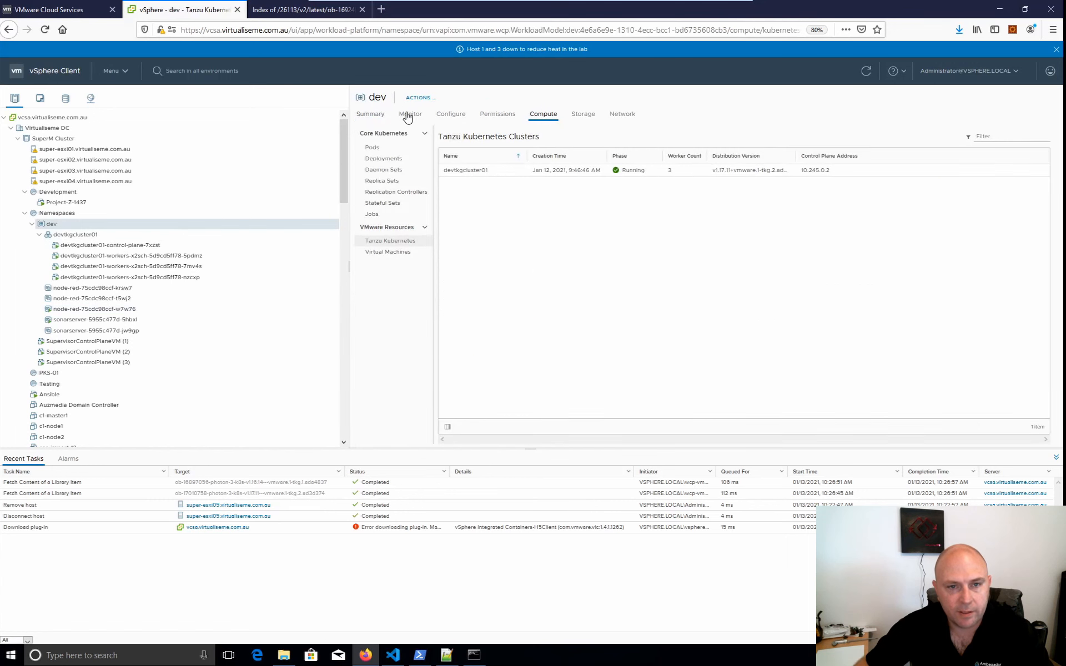
pyautogui.click(383, 116)
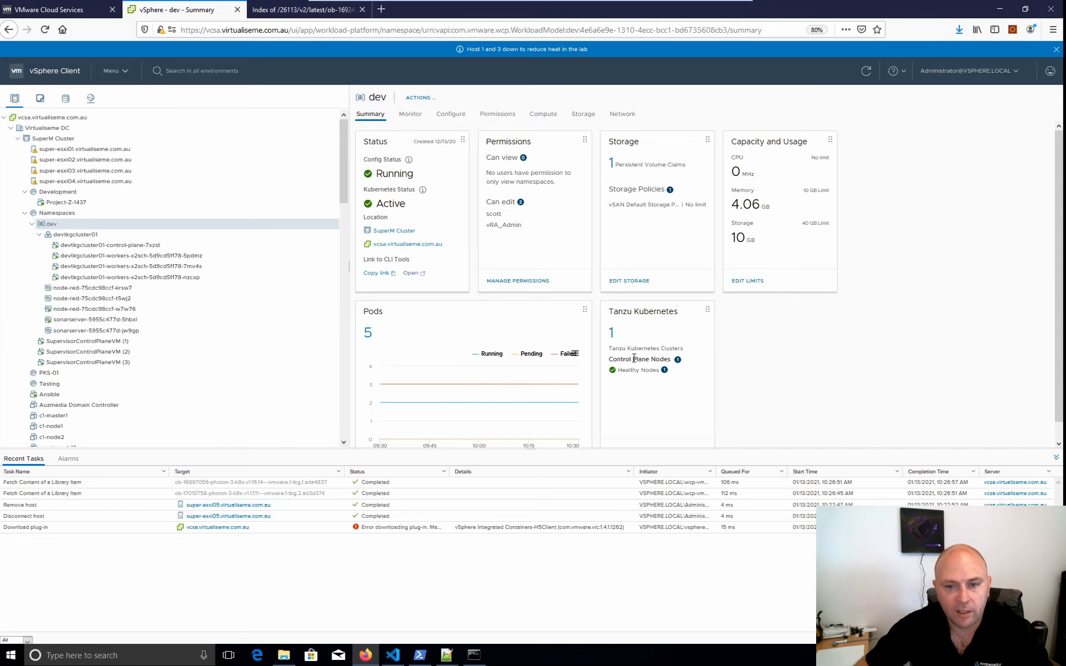
pyautogui.scroll(-1, 633, 355)
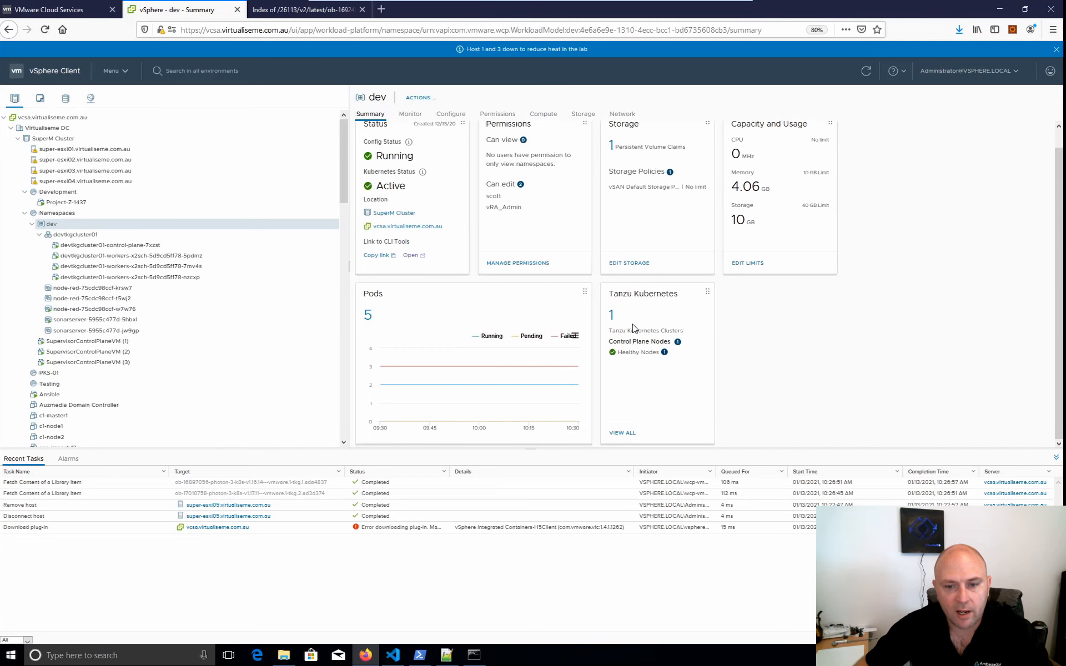
pyautogui.click(623, 434)
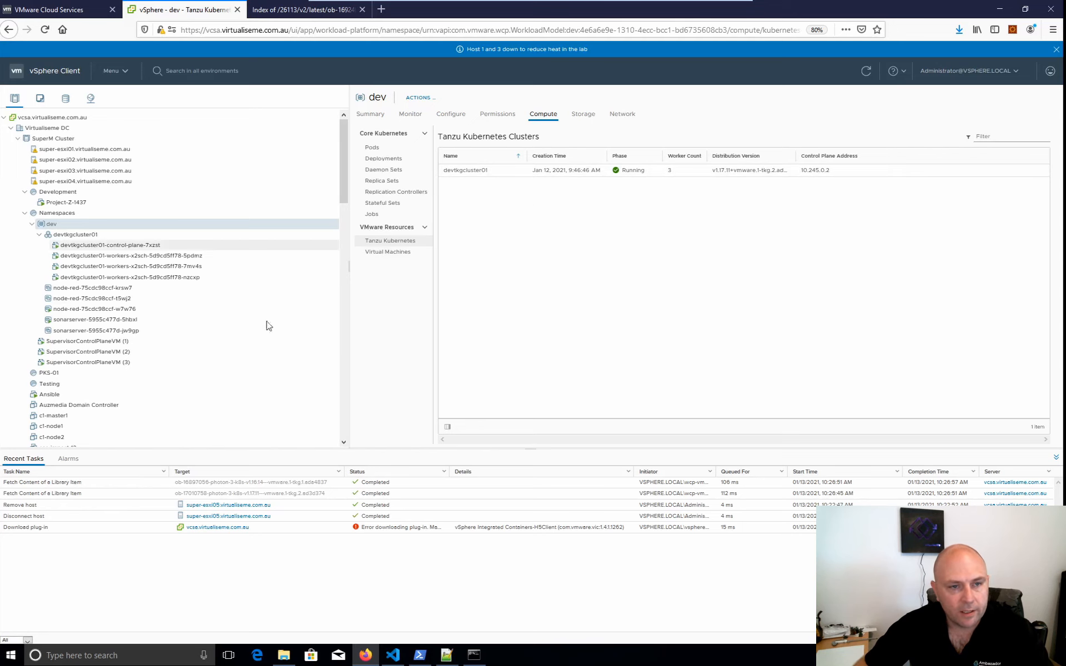
pyautogui.click(389, 254)
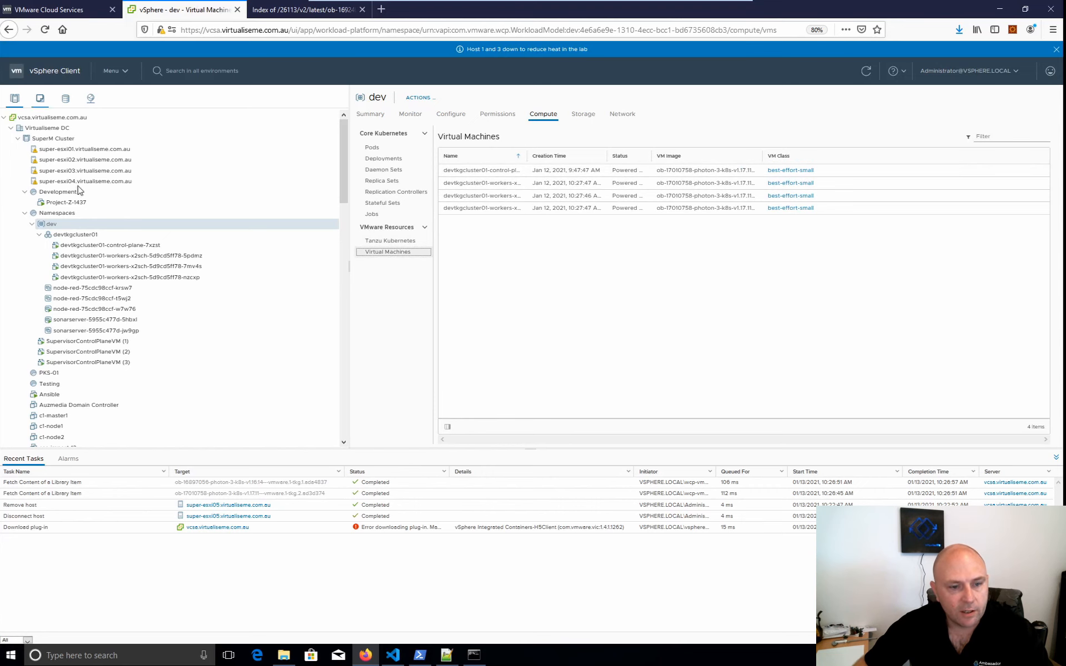
# Step: Switch to PowerShell and deploy Node-RED to the cluster with kubectl apply -f .\node-red.yaml
pyautogui.click(420, 656)
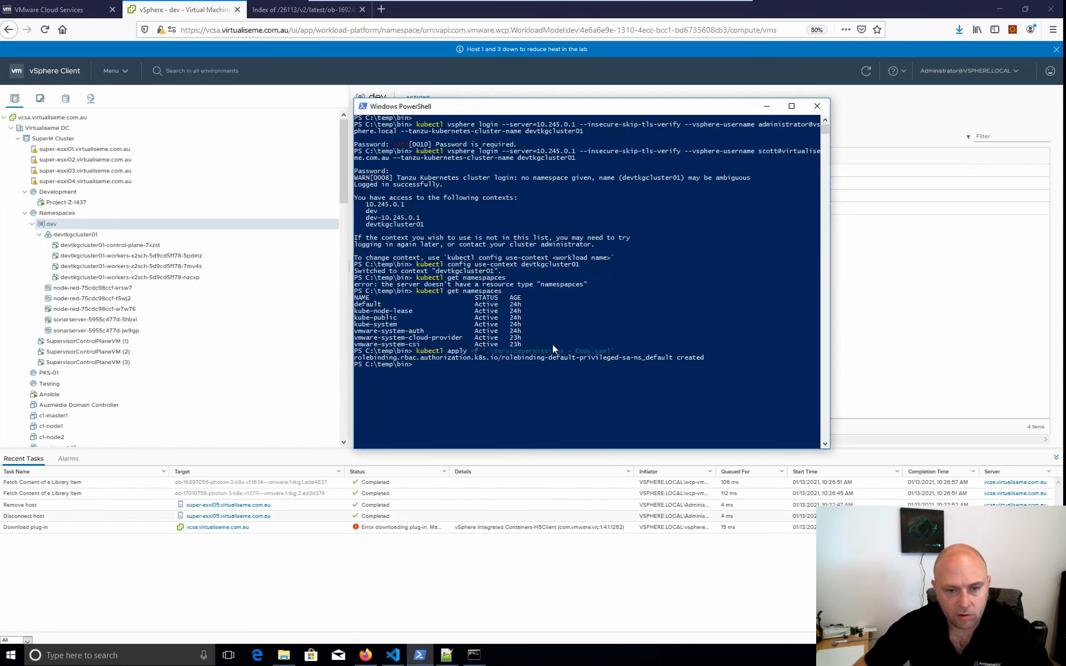
pyautogui.click(558, 351)
pyautogui.write('kubectl')
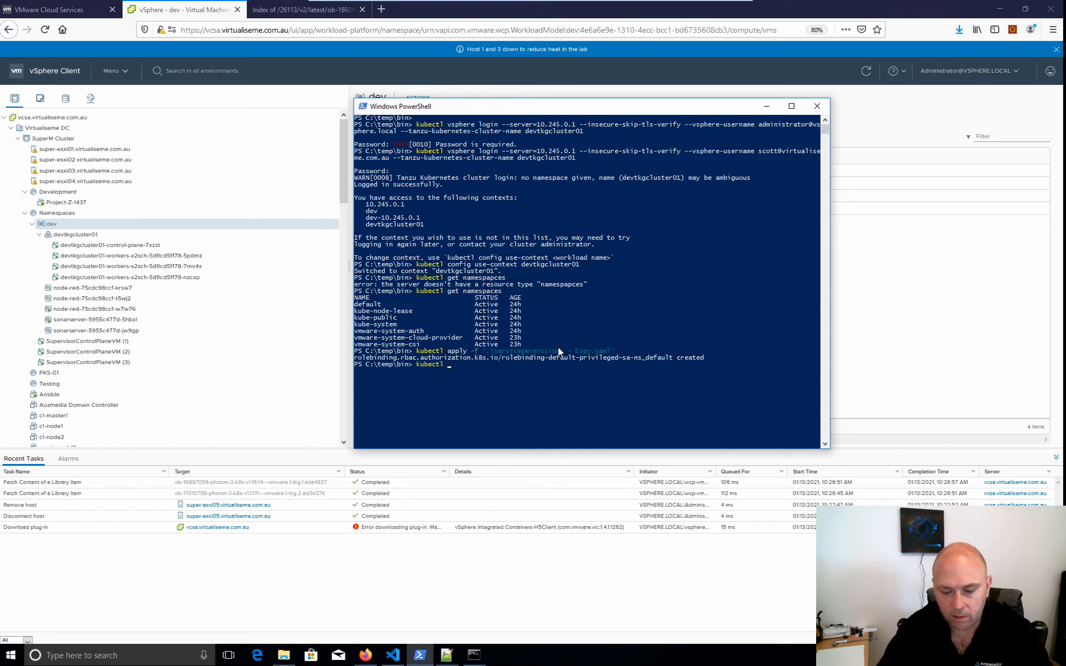
pyautogui.write(' apply -f')
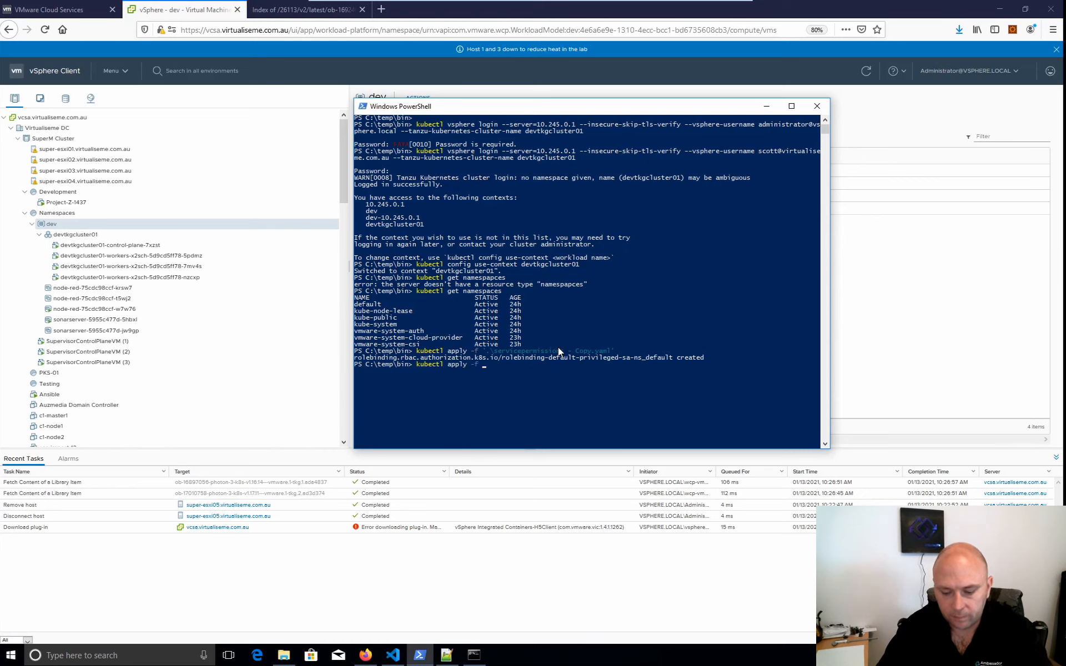
pyautogui.write(' . ode-red.yaml')
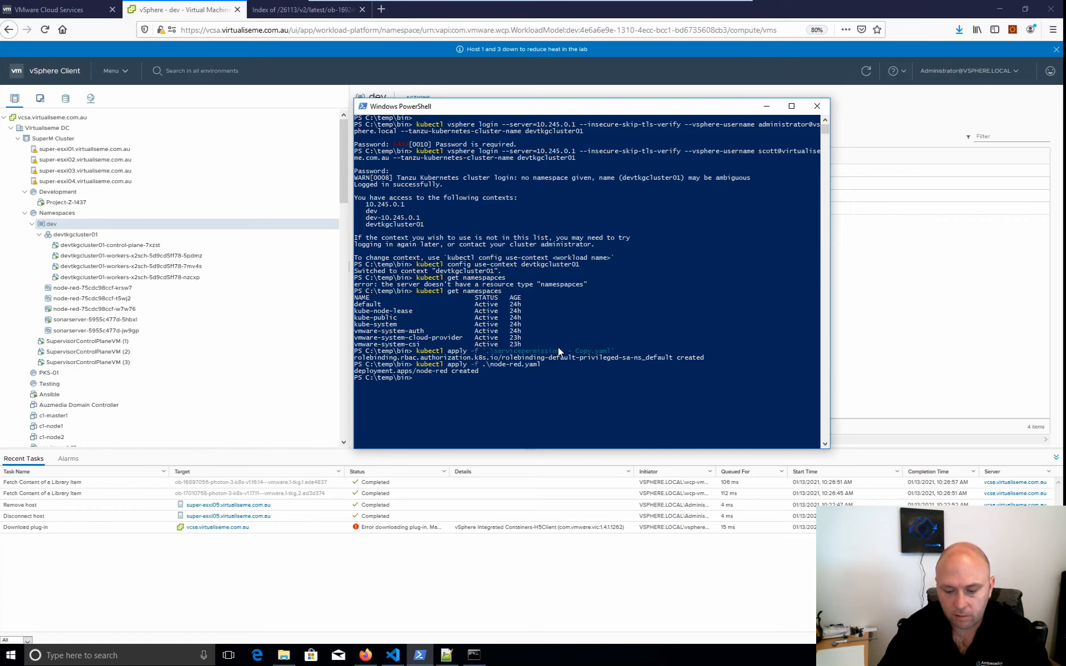
# Step: Check the new Node-RED pod's status by running kubectl get pods twice
pyautogui.write('kubectl')
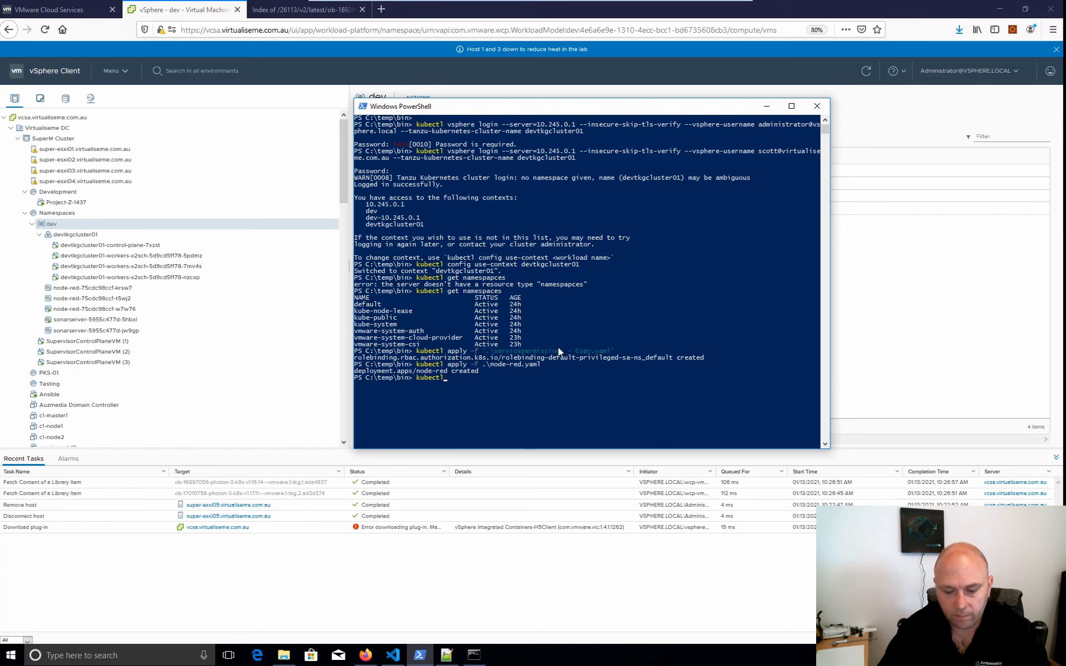
pyautogui.write(' get pods')
pyautogui.press('Return')
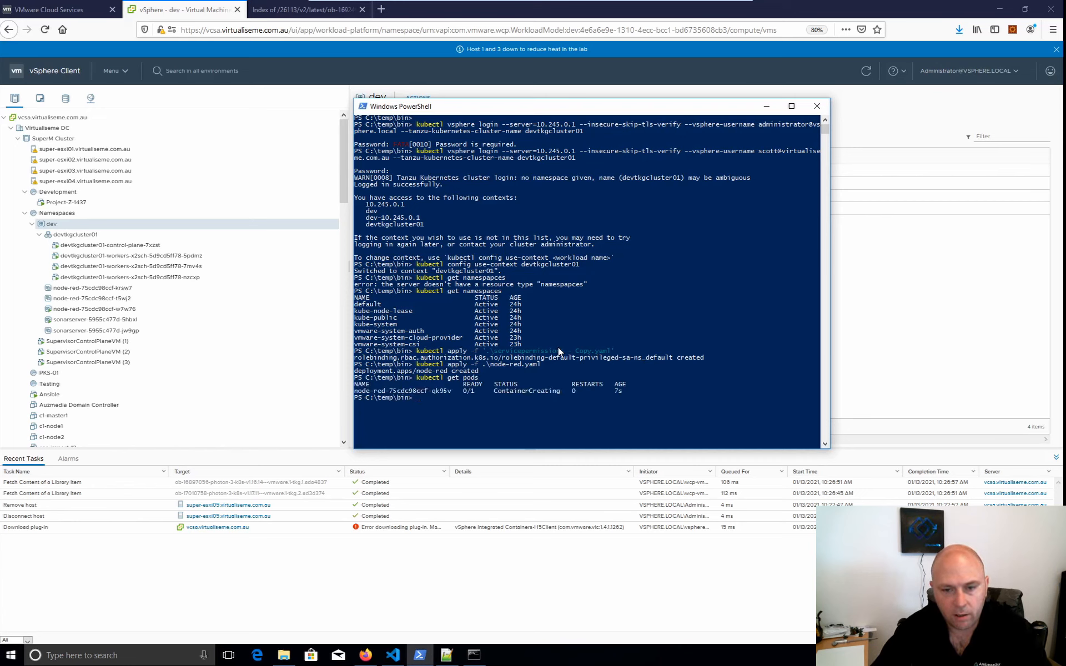
pyautogui.press('Up')
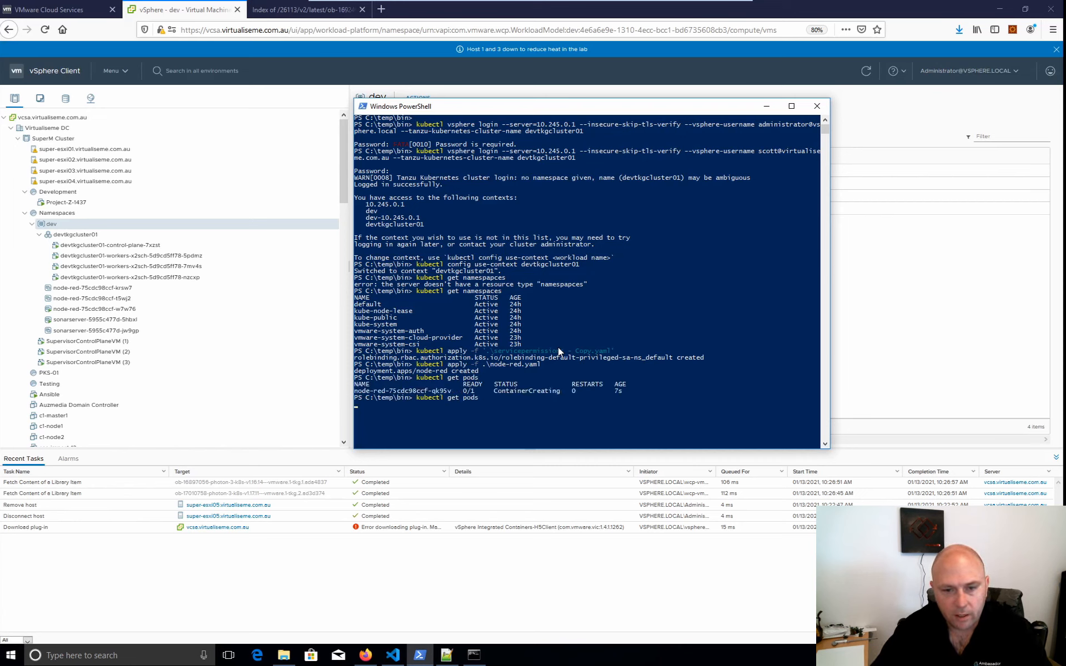
pyautogui.press('Return')
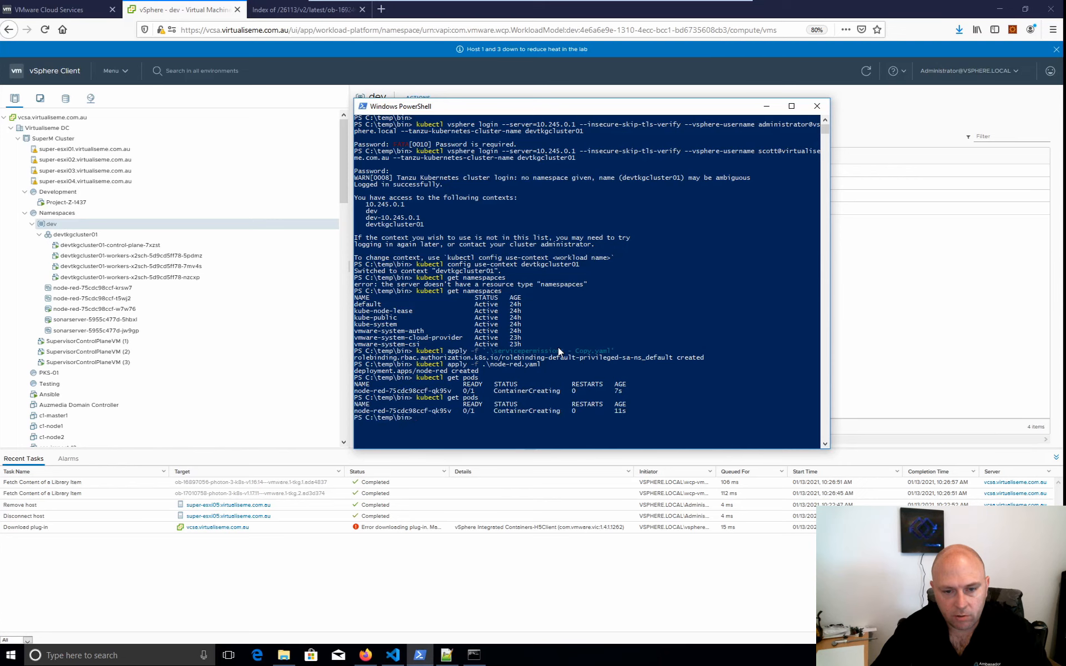
# Step: Create the Node-RED load balancer service with kubectl apply -f .\node-red-lb.yaml
pyautogui.press('Up')
pyautogui.press('Up')
pyautogui.press('Up')
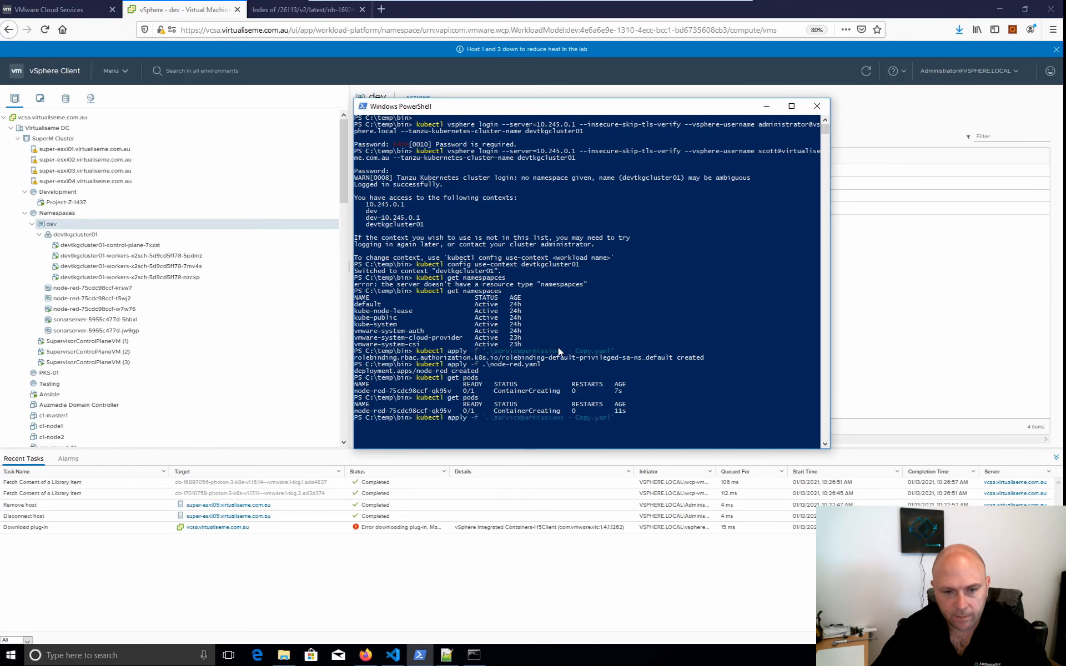
pyautogui.press('Down')
pyautogui.press('BackSpace')
pyautogui.press('BackSpace')
pyautogui.press('BackSpace')
pyautogui.press('BackSpace')
pyautogui.write('-lb.yaml')
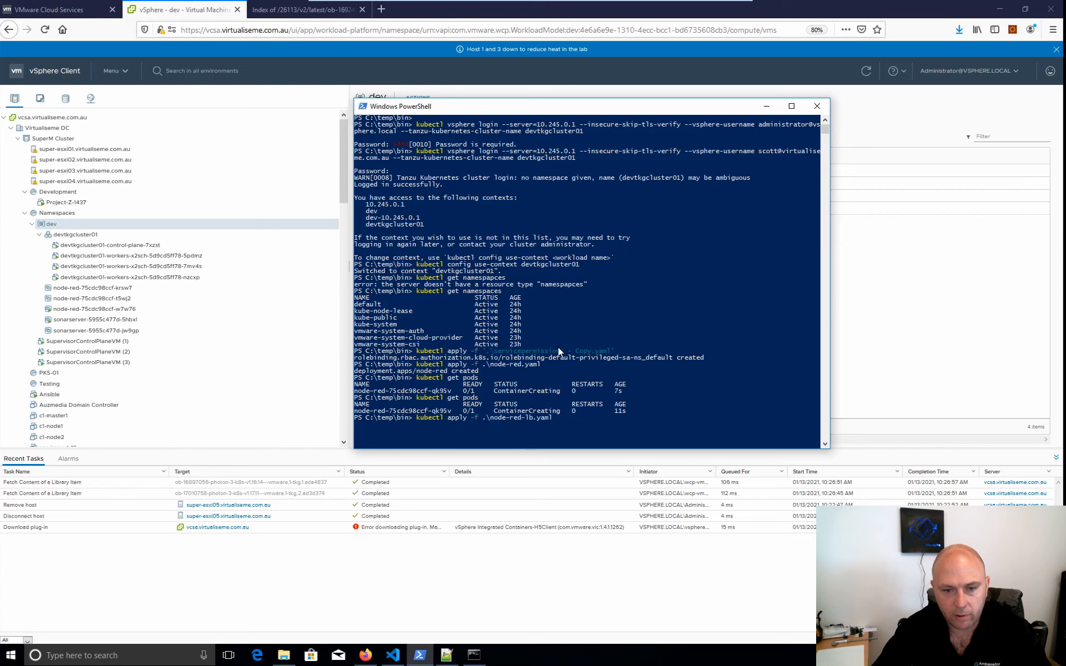
pyautogui.press('Return')
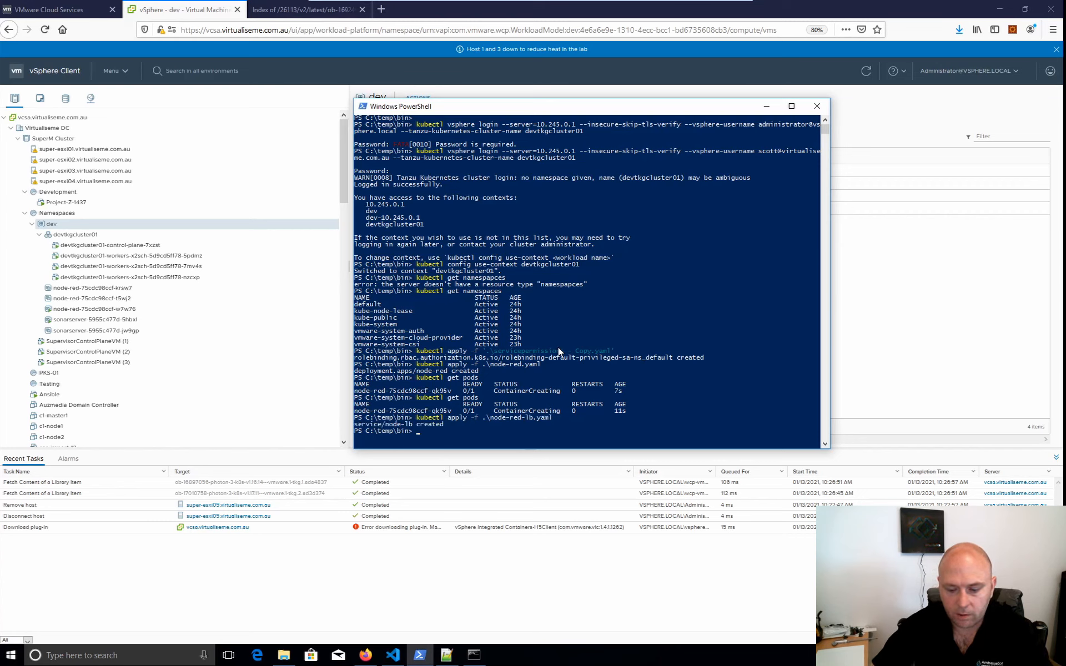
# Step: List the cluster's services with kubectl get services and recheck the pods with kubectl get pods
pyautogui.write('kubectl get services')
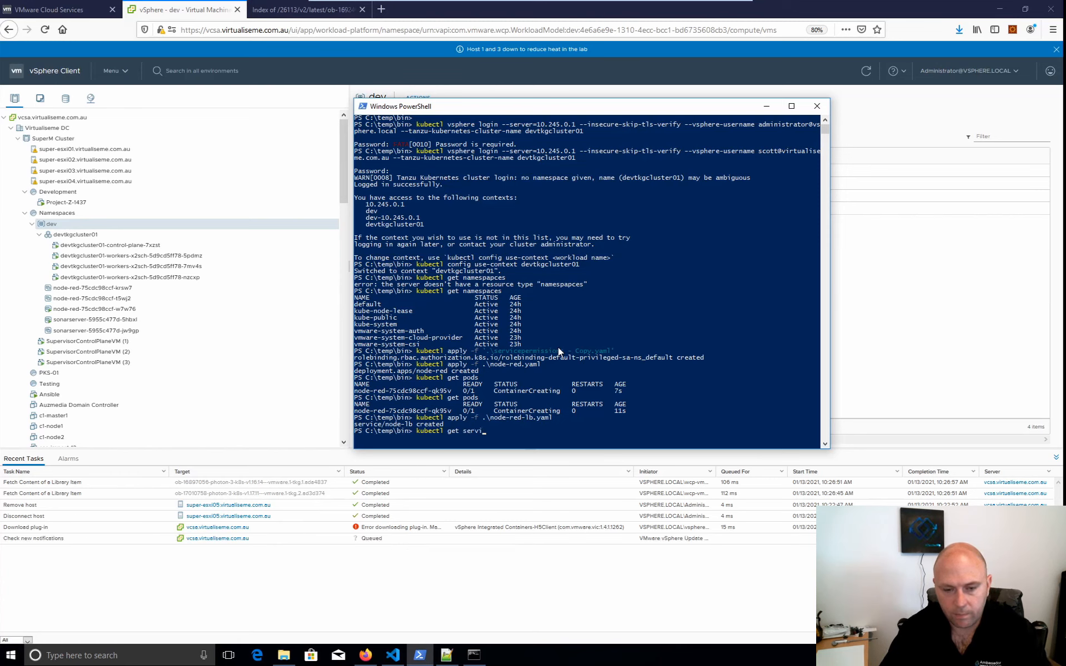
pyautogui.press('Return')
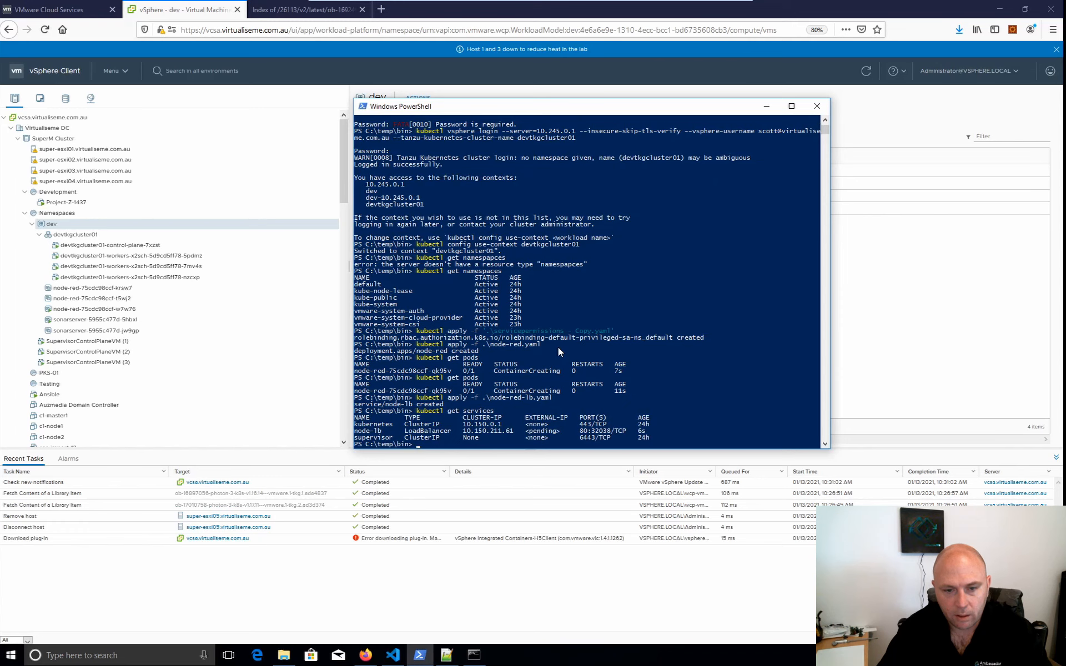
pyautogui.press('Up')
pyautogui.press('Up')
pyautogui.press('Up')
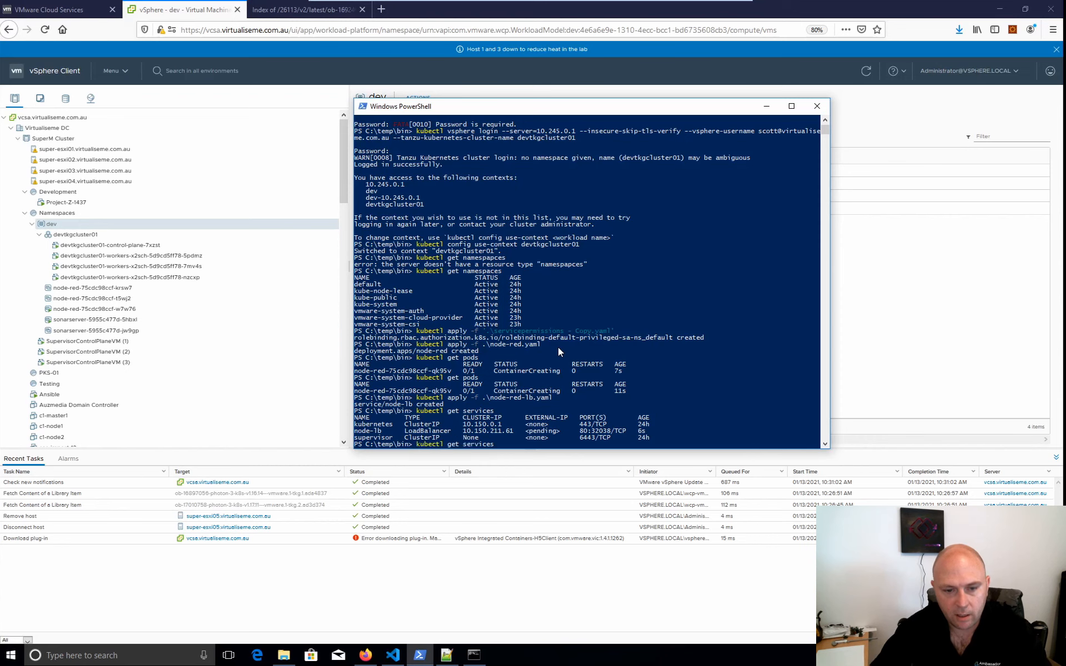
pyautogui.press('Return')
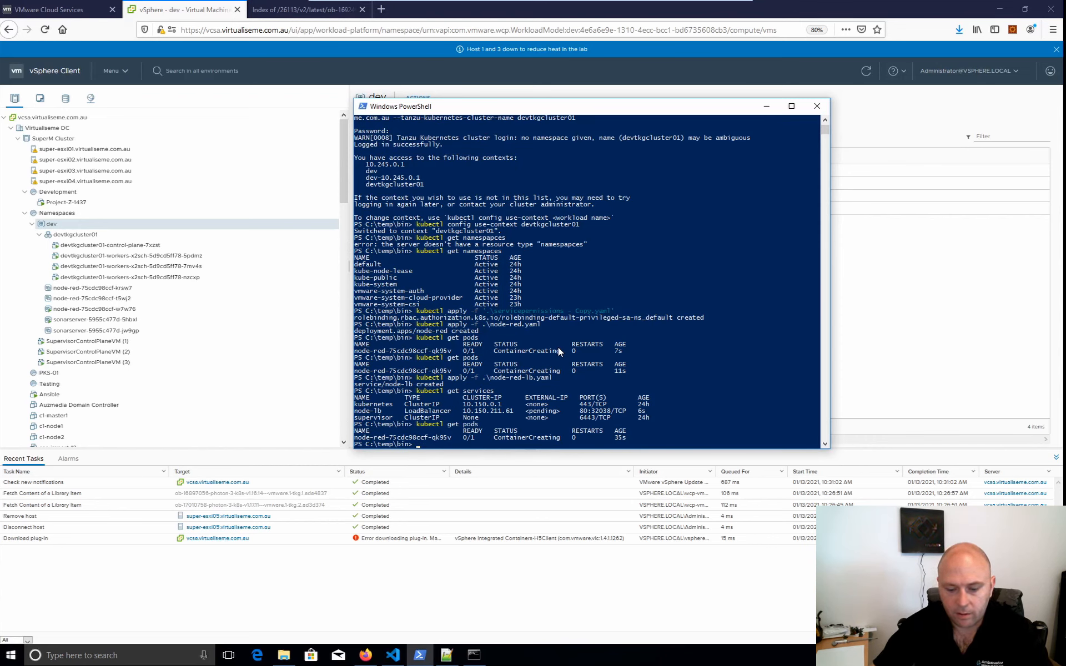
# Step: Try to describe the pod with kubectl describe pod .\node-red.yaml
pyautogui.write('kubectl describe')
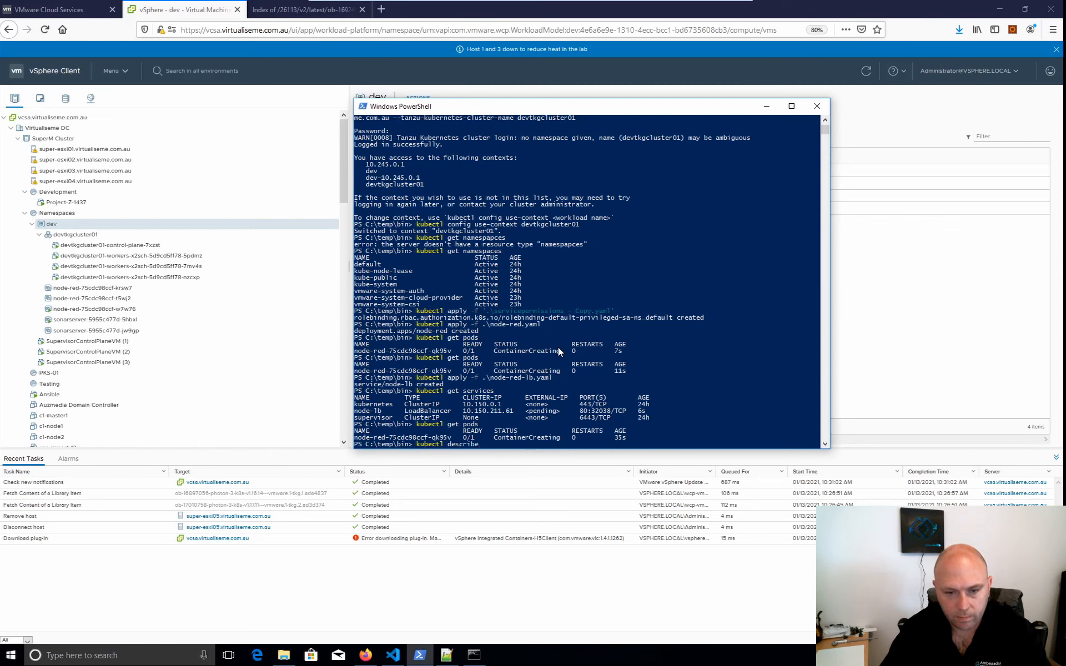
pyautogui.write(' pod')
pyautogui.write(' . ode-red.yaml')
pyautogui.press('Return')
# Step: Describe the Node-RED pod with kubectl describe pod, giving the name prefix no instead of the manifest file
pyautogui.press('Up')
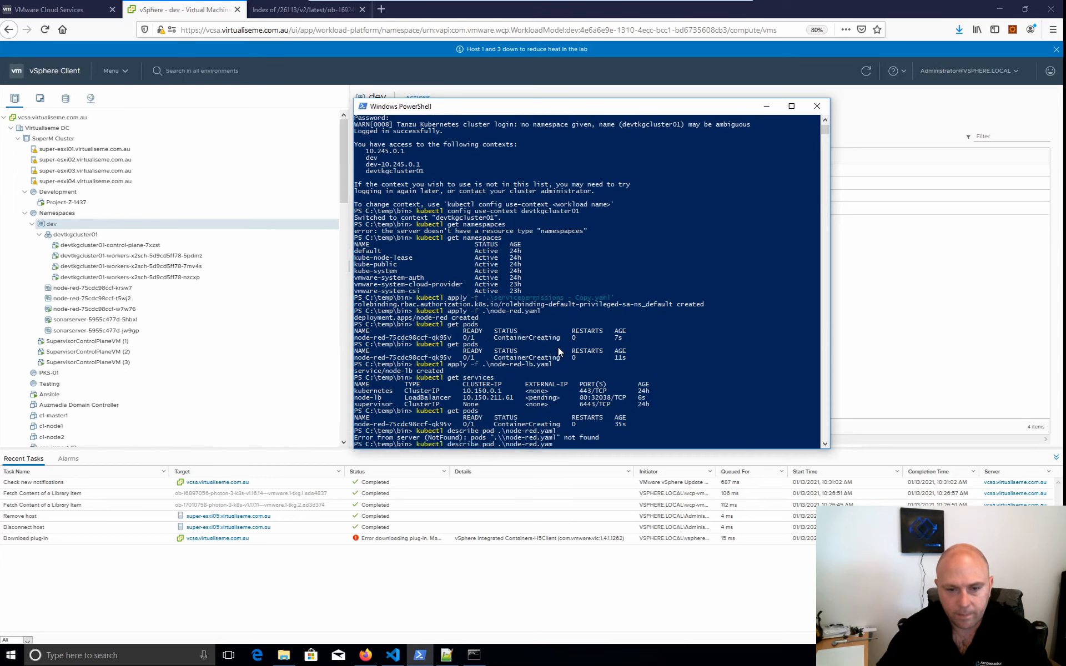
pyautogui.press('BackSpace')
pyautogui.press('BackSpace')
pyautogui.press('BackSpace')
pyautogui.press('BackSpace')
pyautogui.press('BackSpace')
pyautogui.press('BackSpace')
pyautogui.press('BackSpace')
pyautogui.press('BackSpace')
pyautogui.press('BackSpace')
pyautogui.press('BackSpace')
pyautogui.press('BackSpace')
pyautogui.press('BackSpace')
pyautogui.press('BackSpace')
pyautogui.press('BackSpace')
pyautogui.press('BackSpace')
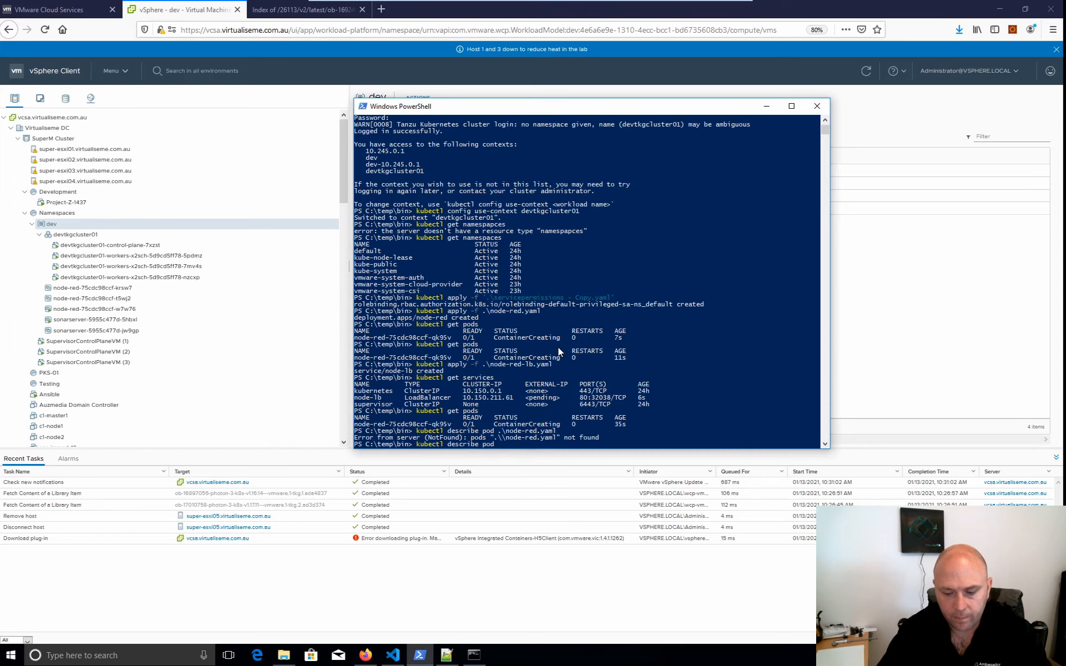
pyautogui.press('Up')
pyautogui.press('BackSpace')
pyautogui.press('BackSpace')
pyautogui.press('BackSpace')
pyautogui.press('BackSpace')
pyautogui.press('BackSpace')
pyautogui.press('BackSpace')
pyautogui.press('BackSpace')
pyautogui.press('BackSpace')
pyautogui.press('BackSpace')
pyautogui.press('BackSpace')
pyautogui.press('BackSpace')
pyautogui.press('BackSpace')
pyautogui.press('BackSpace')
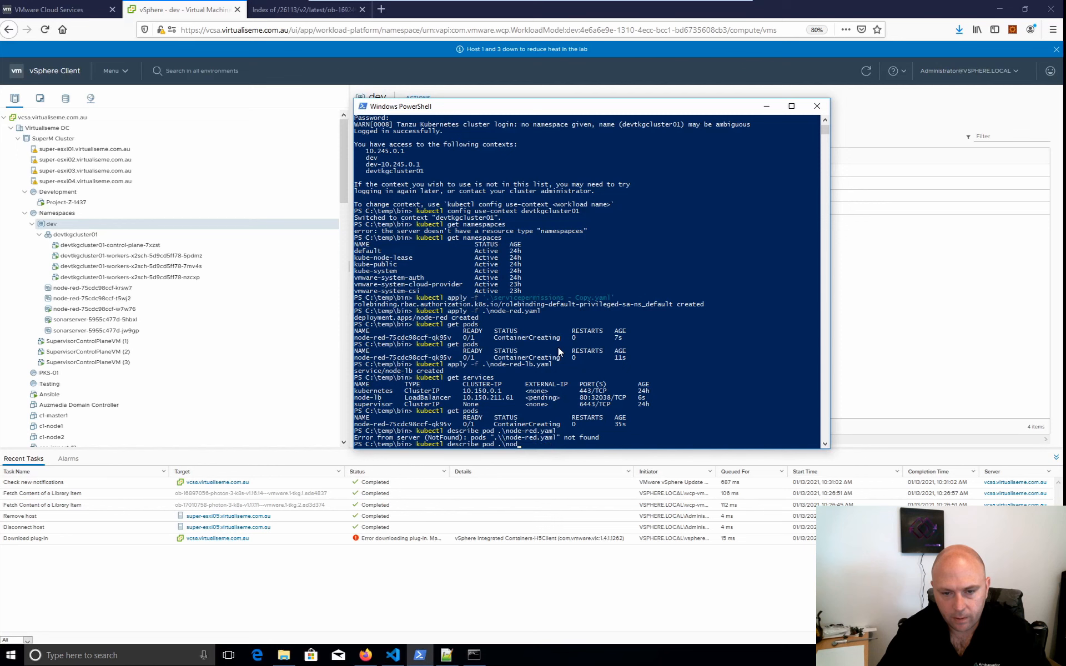
pyautogui.write('n')
pyautogui.press('Return')
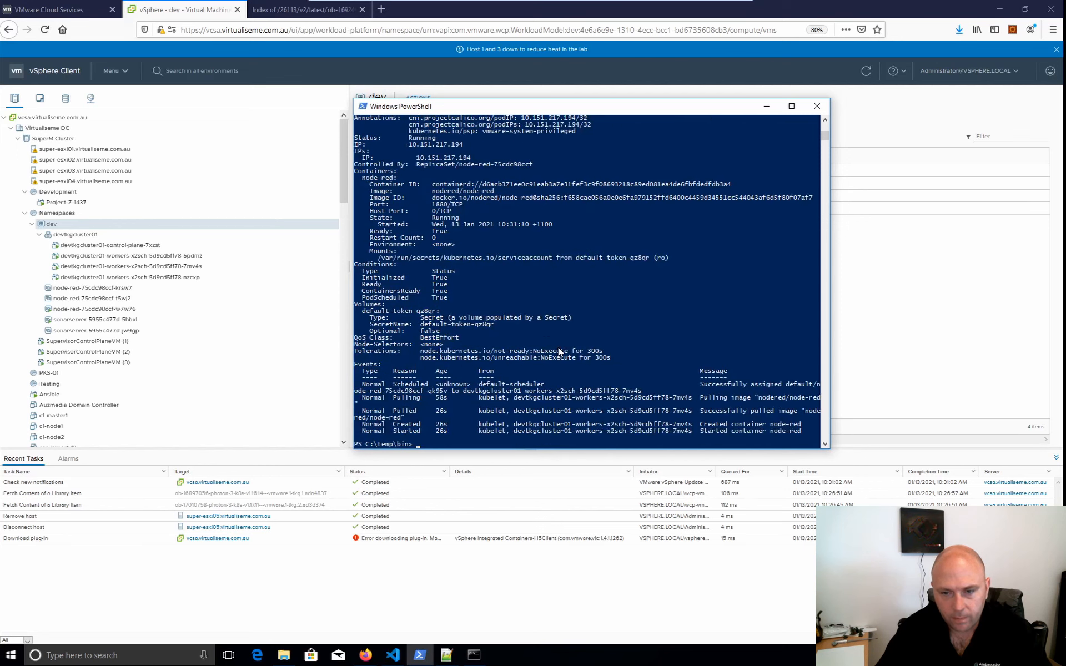
# Step: Recheck the Node-RED pod's status with kubectl get pods
pyautogui.press('Up')
pyautogui.write('o')
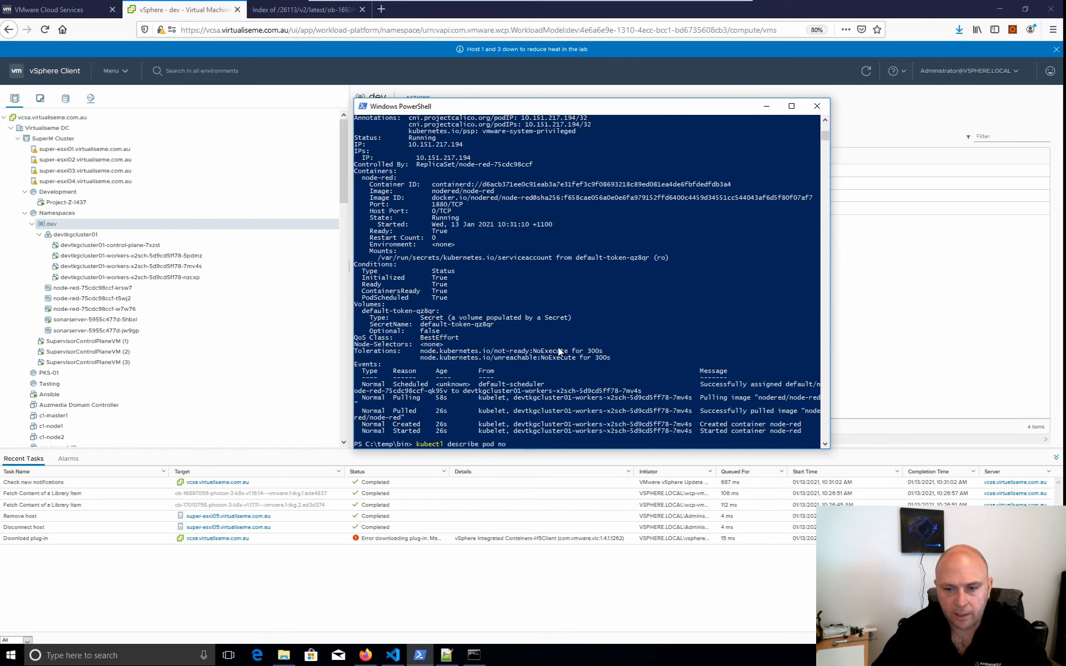
pyautogui.press('Up')
pyautogui.press('Up')
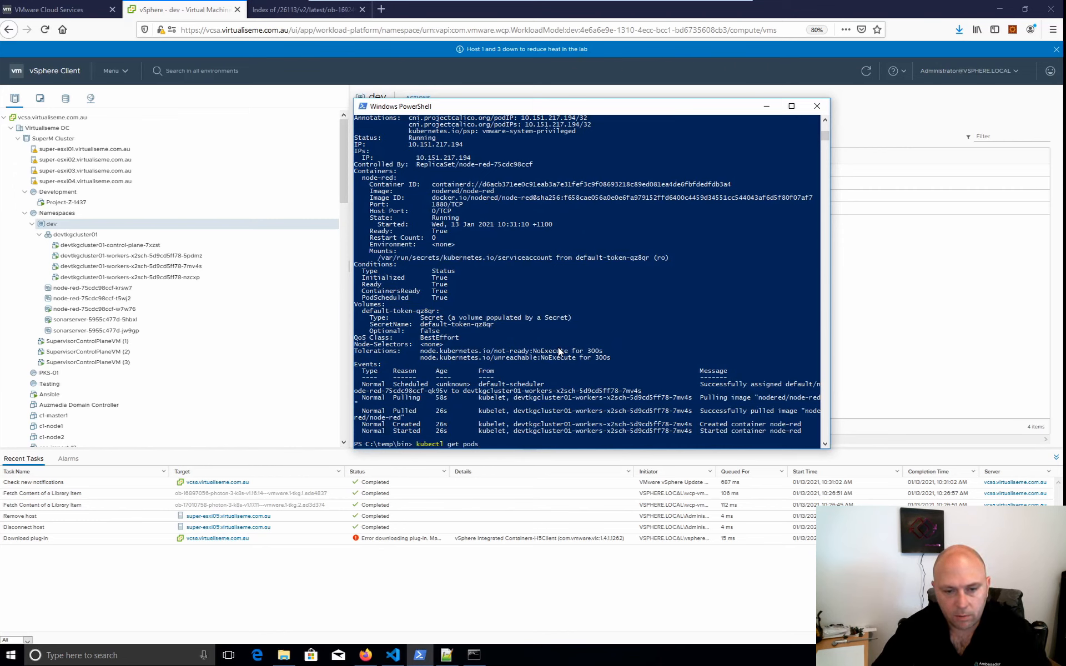
pyautogui.press('Return')
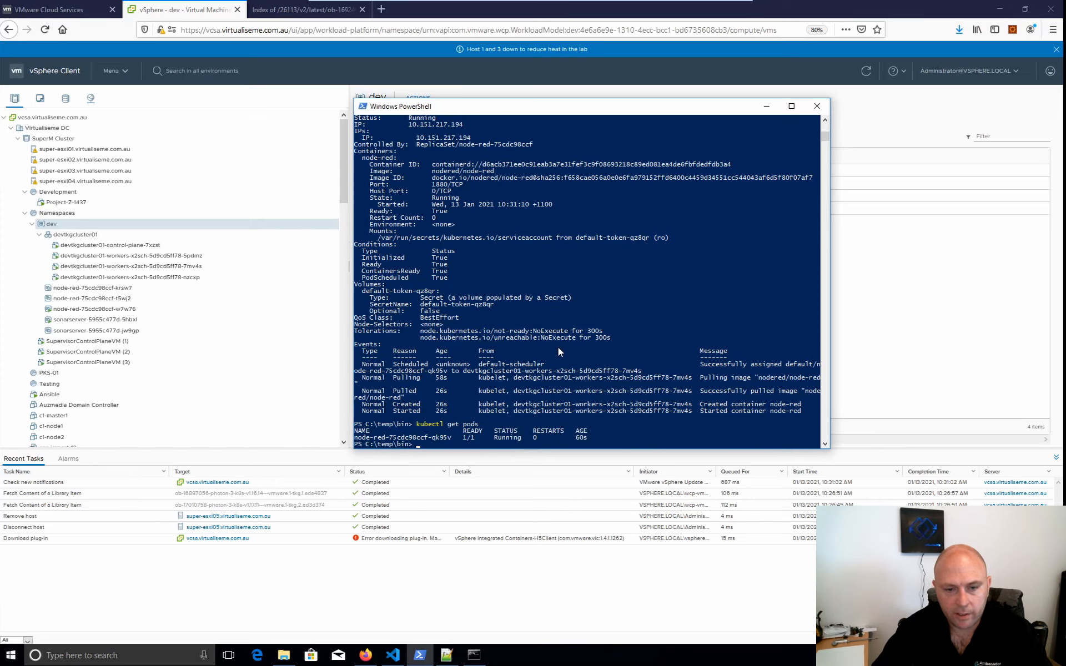
# Step: Run kubectl get services again to check the external IP of the node-lb load balancer
pyautogui.press('Up')
pyautogui.press('Up')
pyautogui.press('Down')
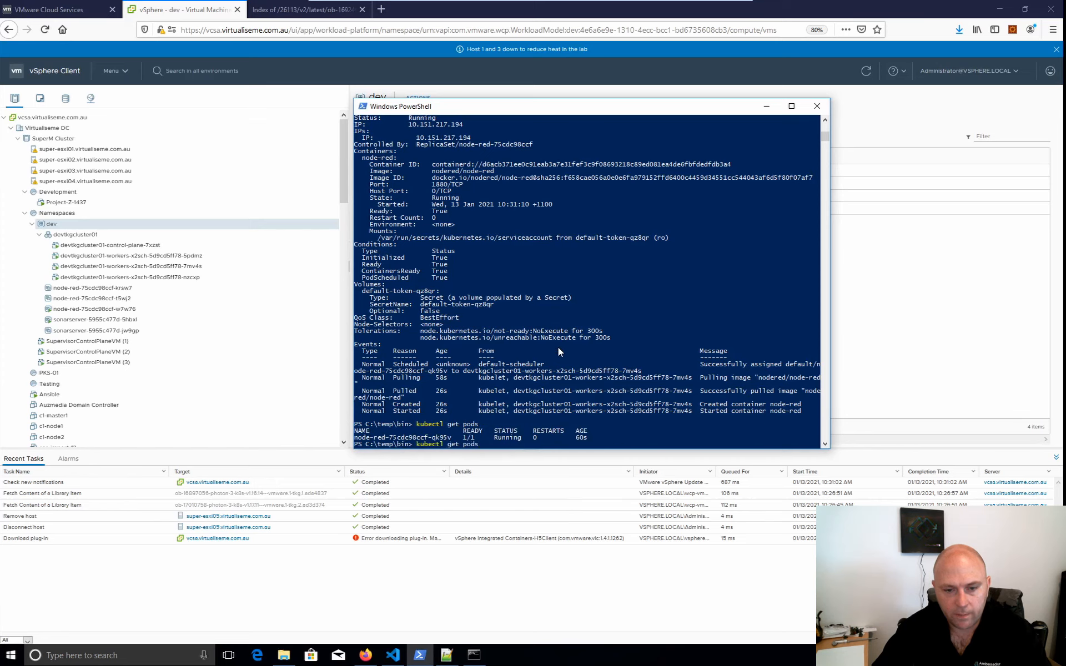
pyautogui.press('Up')
pyautogui.press('Return')
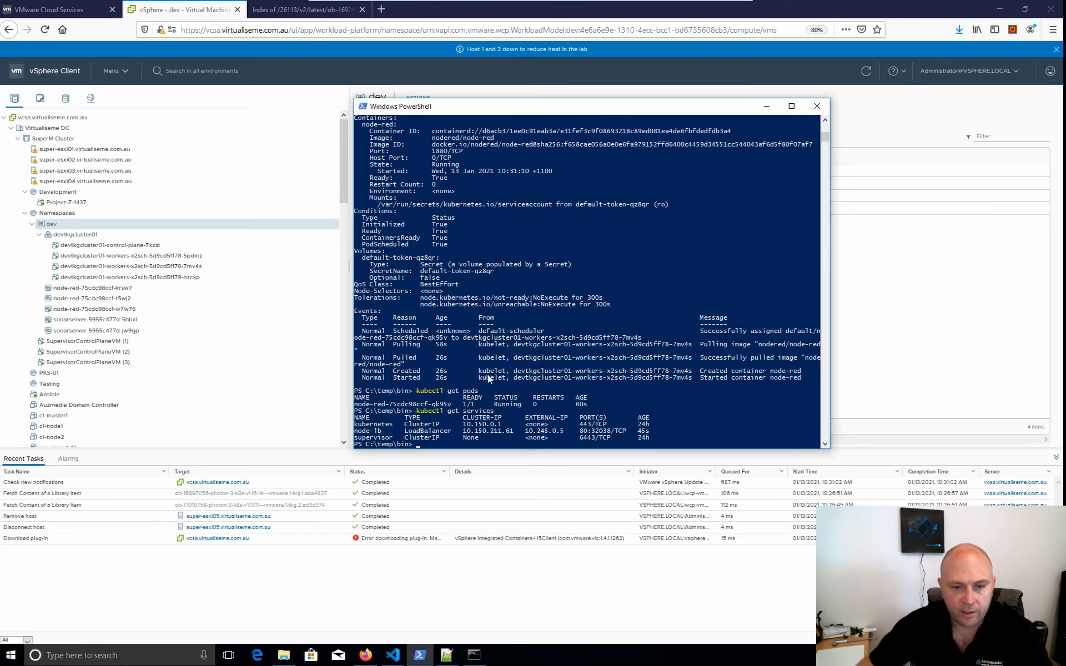
# Step: Copy the node-lb service's external IP 10.245.0.5 from the services list
pyautogui.moveTo(567, 431); pyautogui.dragTo(527, 431)
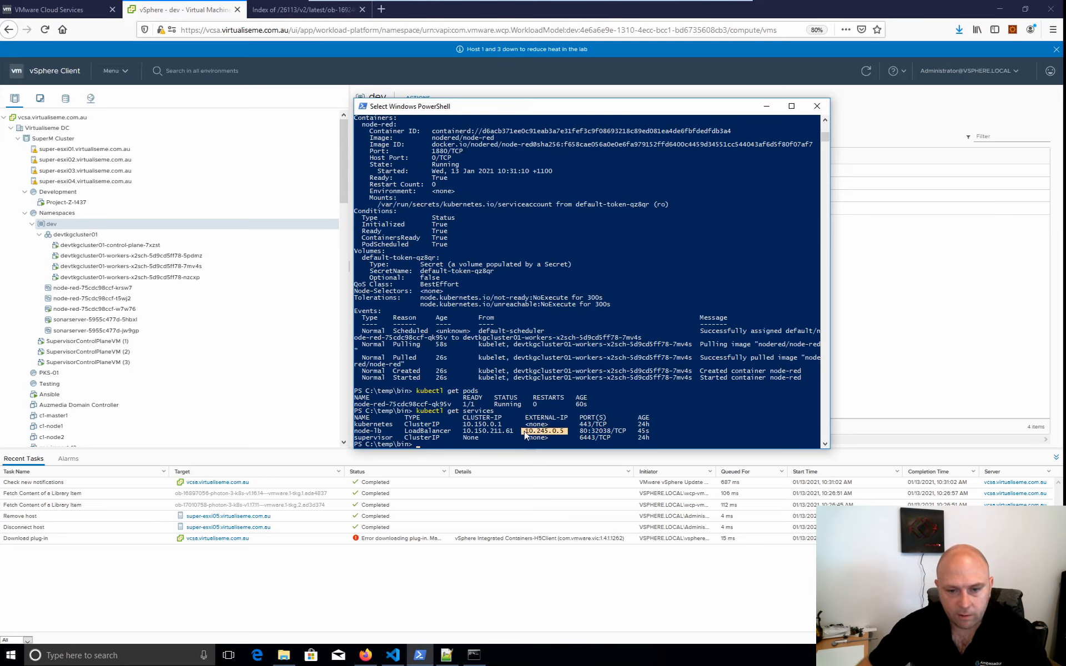
pyautogui.click(528, 432)
pyautogui.moveTo(562, 432); pyautogui.dragTo(527, 432)
pyautogui.hotkey('ctrl', 'c')
pyautogui.click(543, 432)
pyautogui.rightClick(527, 432)
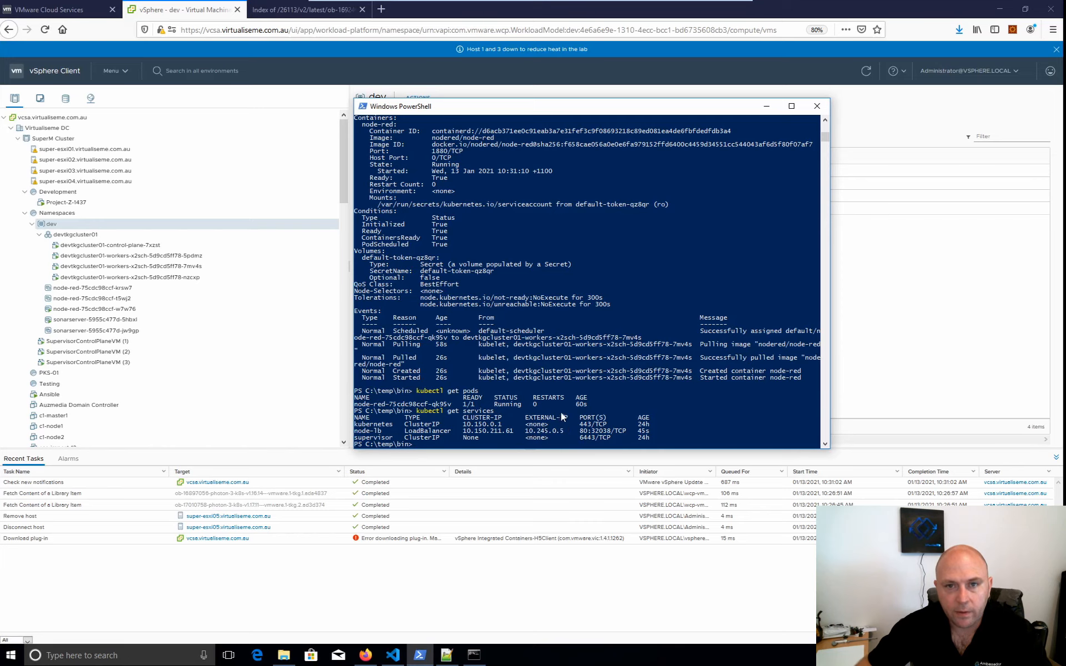
# Step: Open the copied load balancer address 10.245.0.5 in a new browser tab to load Node-RED
pyautogui.click(381, 9)
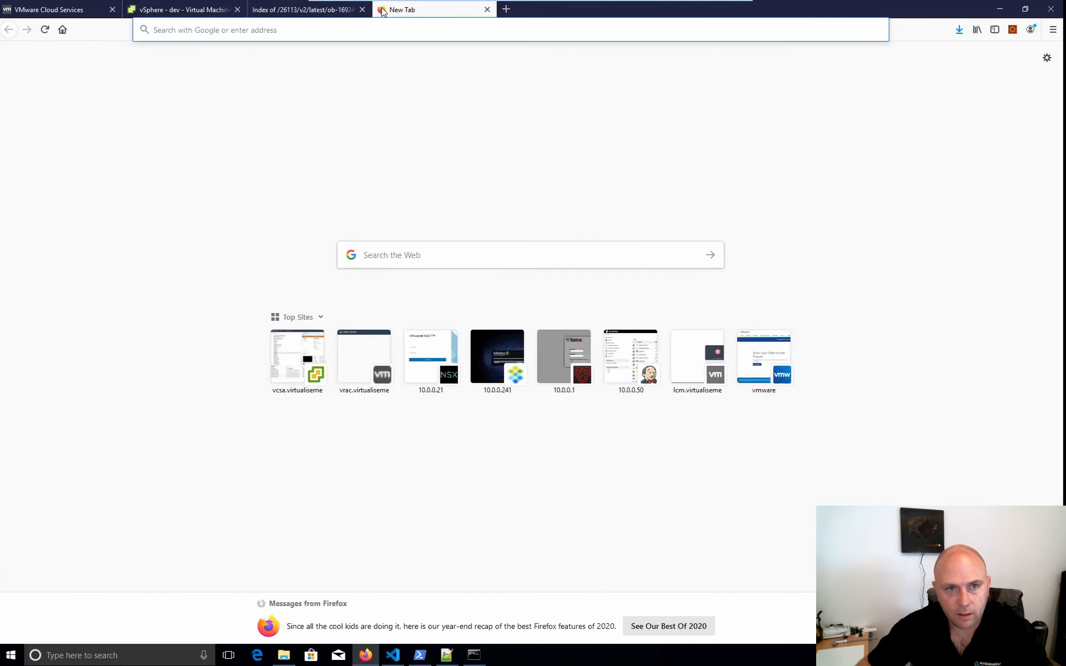
pyautogui.hotkey('ctrl', 'v')
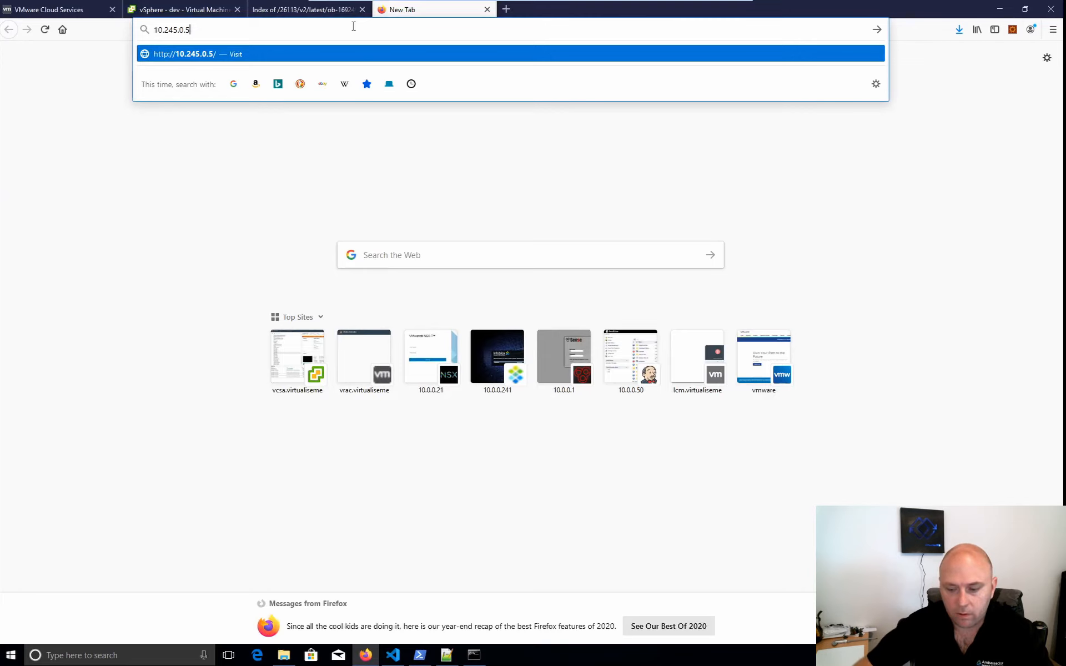
pyautogui.press('Return')
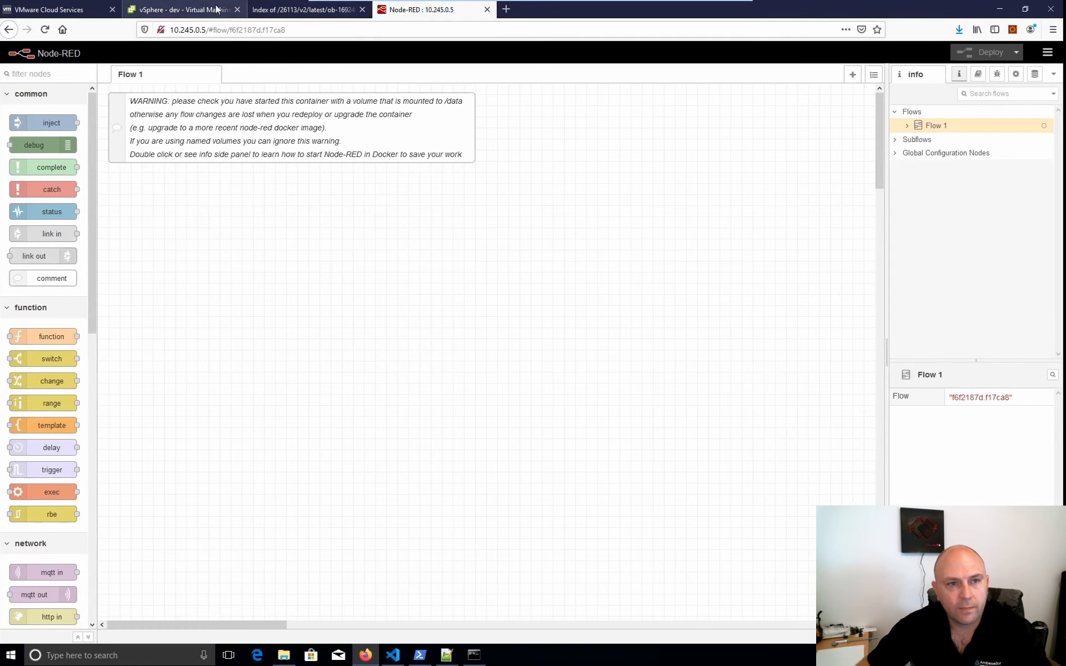
pyautogui.click(279, 12)
pyautogui.click(183, 10)
pyautogui.click(30, 7)
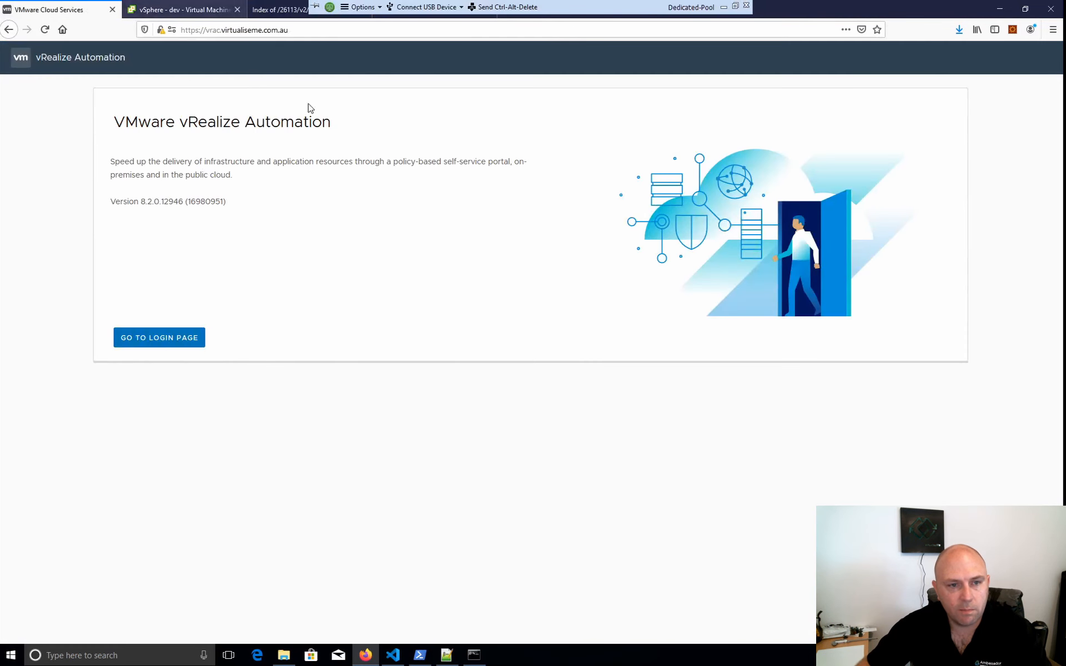
pyautogui.click(178, 10)
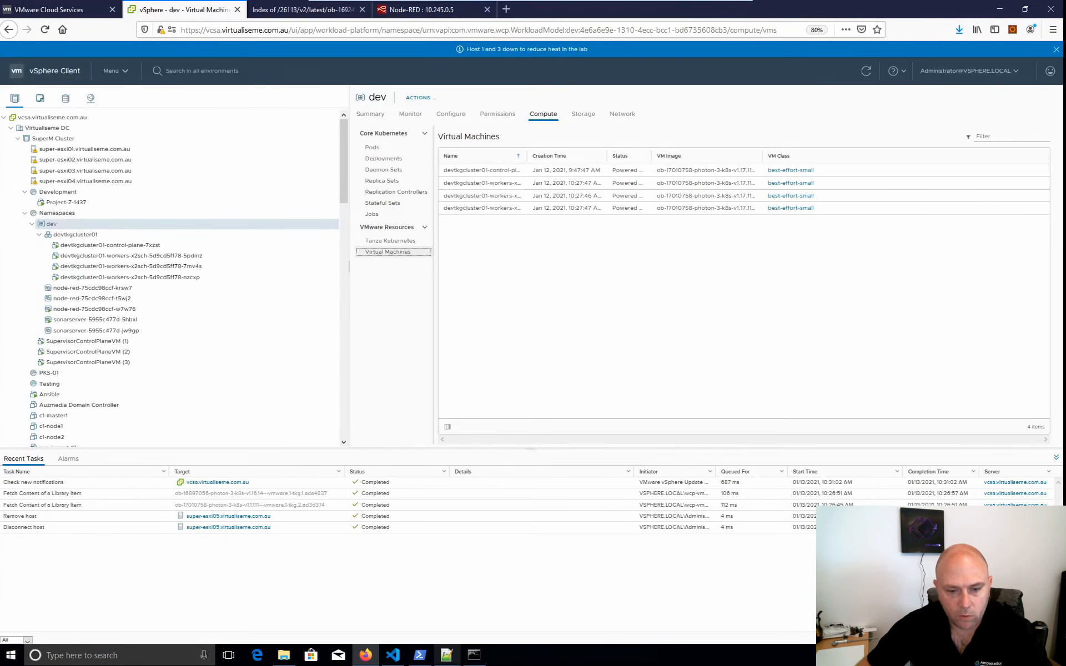
# Step: Switch to PowerShell and deploy GitLab with kubectl apply -f .\git-lab.yaml
pyautogui.click(420, 655)
pyautogui.click(578, 325)
pyautogui.press('Up')
pyautogui.press('Up')
pyautogui.press('Up')
pyautogui.press('Up')
pyautogui.press('Up')
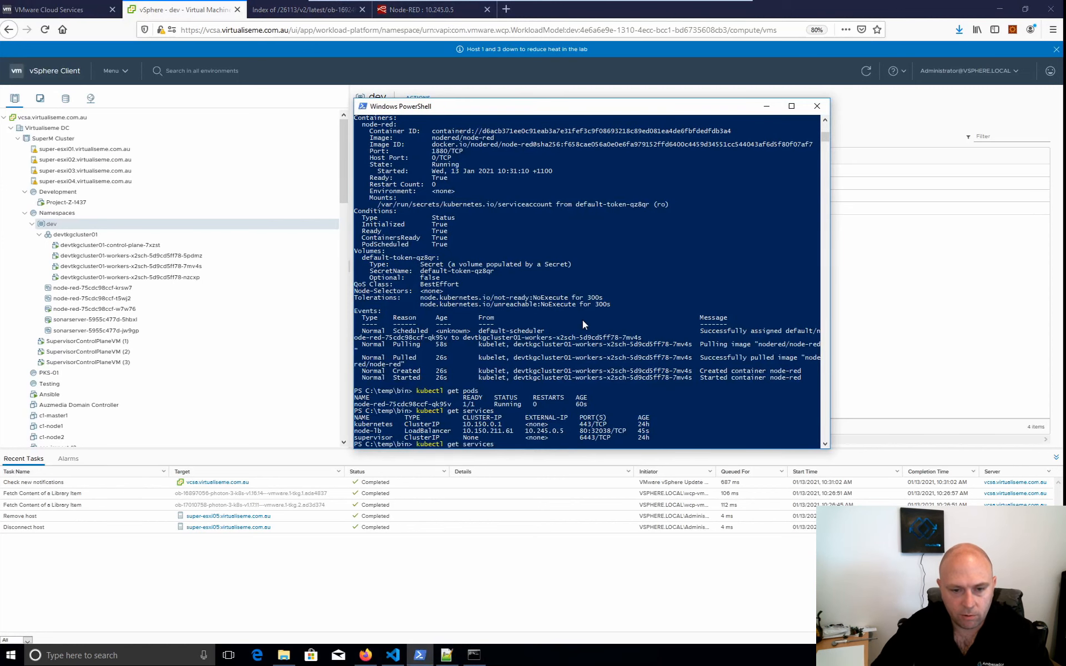
pyautogui.press('Up')
pyautogui.press('Up')
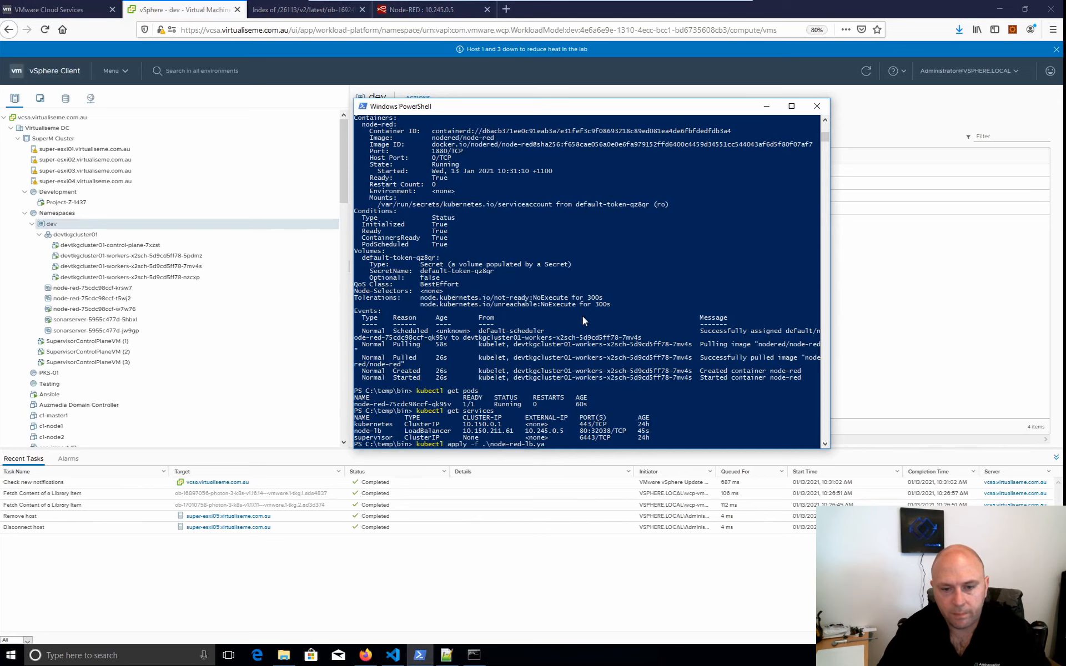
pyautogui.press('BackSpace')
pyautogui.press('BackSpace')
pyautogui.press('BackSpace')
pyautogui.press('BackSpace')
pyautogui.press('BackSpace')
pyautogui.press('BackSpace')
pyautogui.press('BackSpace')
pyautogui.press('BackSpace')
pyautogui.press('BackSpace')
pyautogui.press('BackSpace')
pyautogui.press('BackSpace')
pyautogui.press('BackSpace')
pyautogui.press('BackSpace')
pyautogui.press('BackSpace')
pyautogui.press('BackSpace')
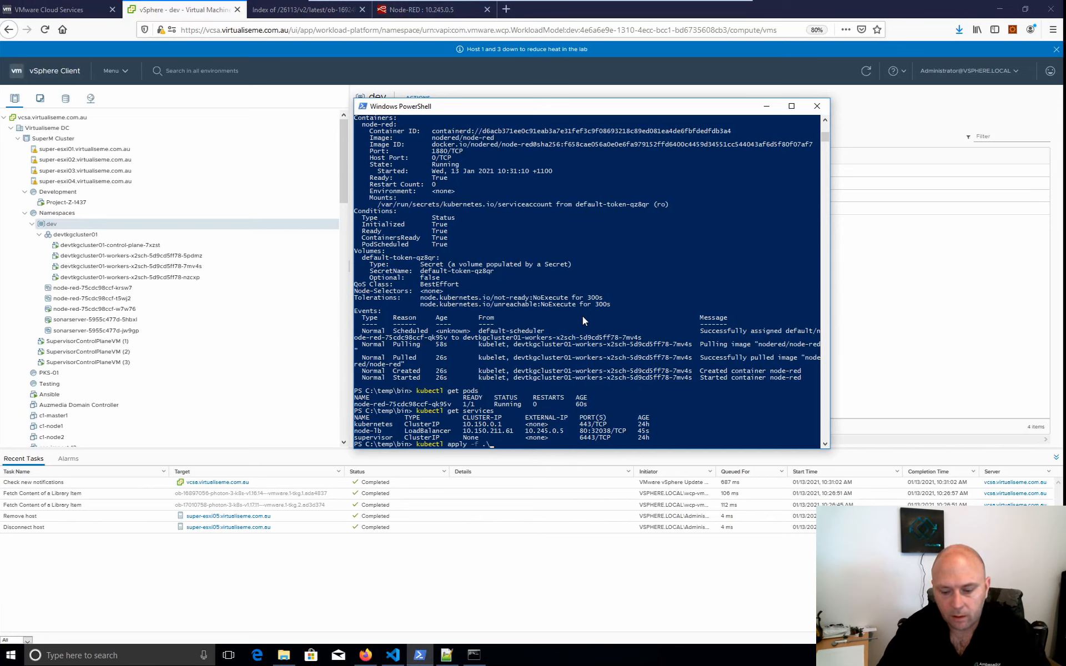
pyautogui.write('git-lab.yaml')
pyautogui.press('Return')
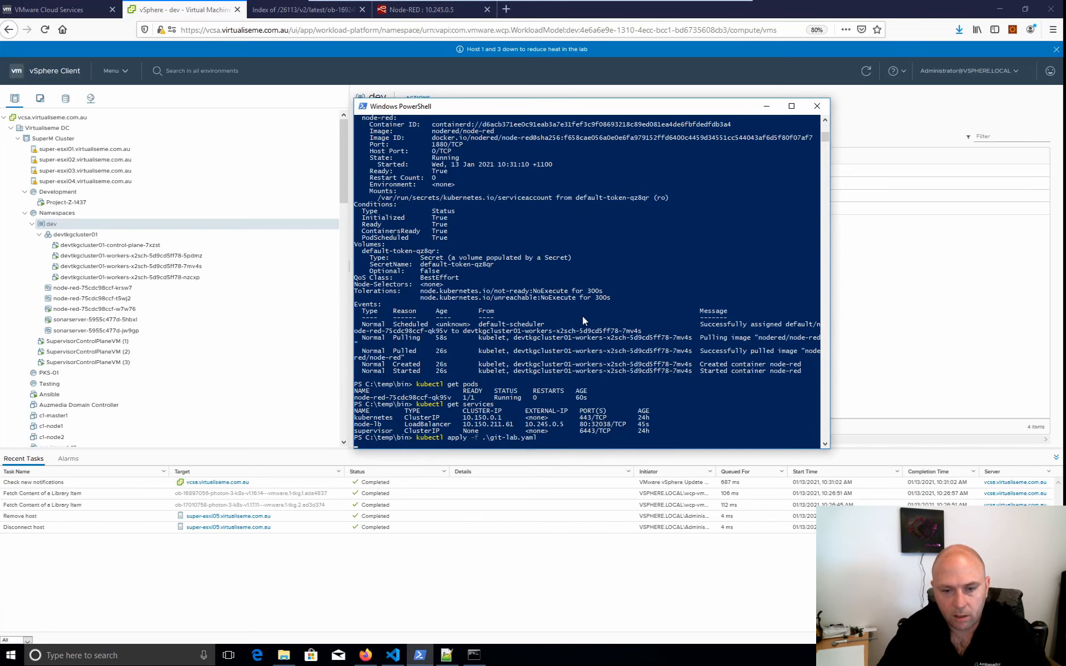
# Step: List the cluster's pods with kubectl get pods to check the new git-lab pod
pyautogui.press('Up')
pyautogui.press('Up')
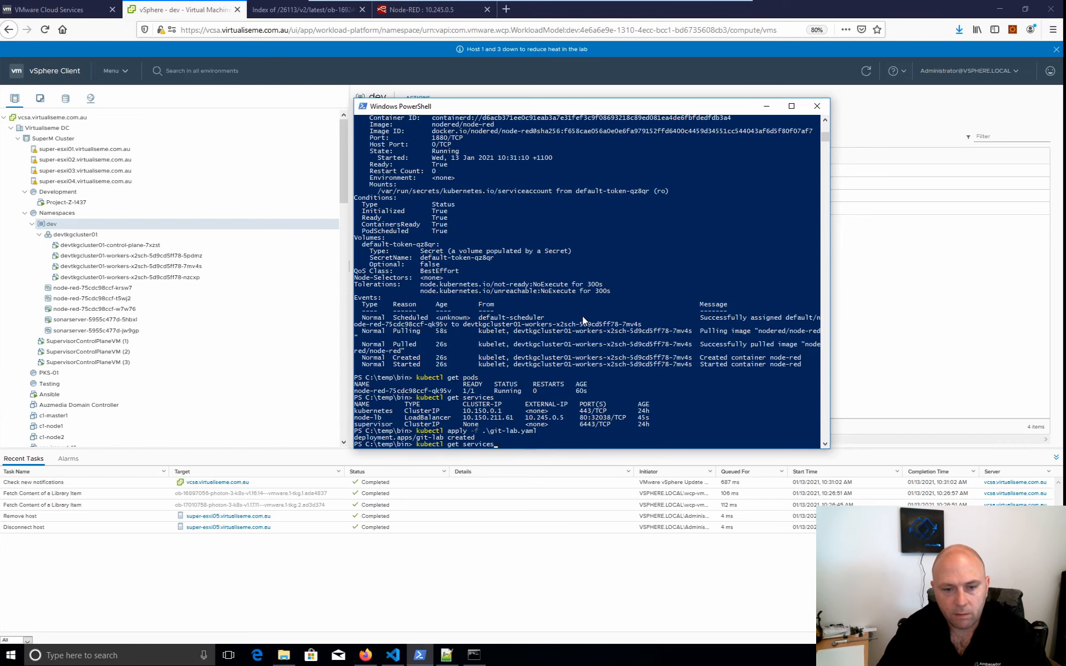
pyautogui.press('BackSpace')
pyautogui.press('BackSpace')
pyautogui.press('BackSpace')
pyautogui.press('BackSpace')
pyautogui.press('BackSpace')
pyautogui.press('BackSpace')
pyautogui.press('BackSpace')
pyautogui.press('BackSpace')
pyautogui.press('BackSpace')
pyautogui.press('BackSpace')
pyautogui.press('BackSpace')
pyautogui.press('BackSpace')
pyautogui.write('describe pod no')
pyautogui.press('Up')
pyautogui.press('Return')
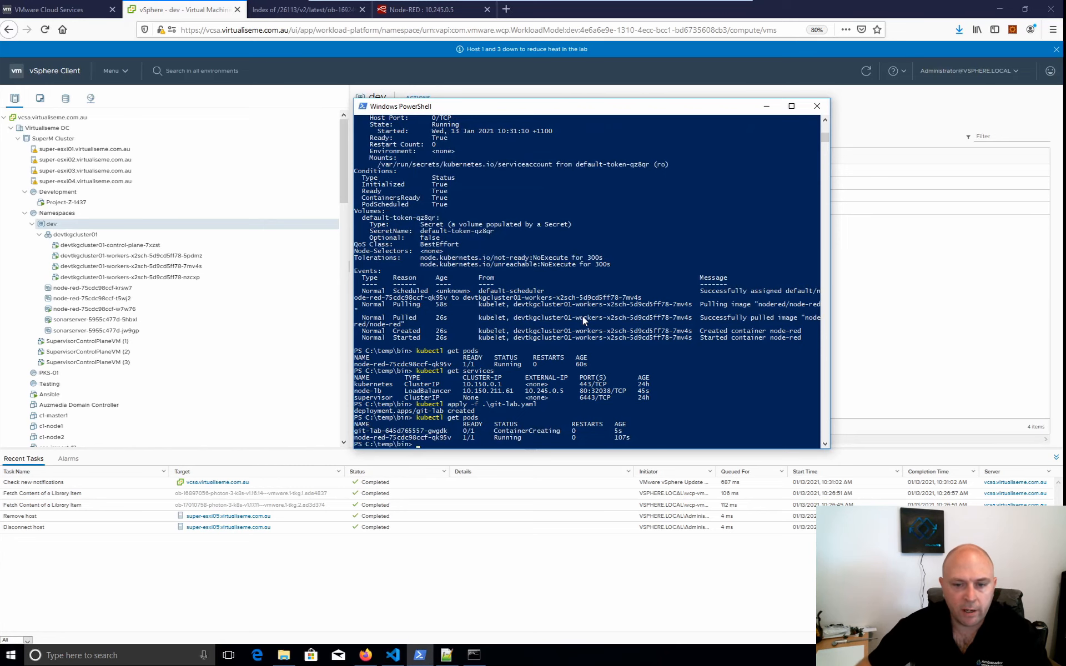
# Step: Switch to the vSphere Client and view the summaries of devtkgcluster01 and its worker VM ending in 5pdmz
pyautogui.click(80, 236)
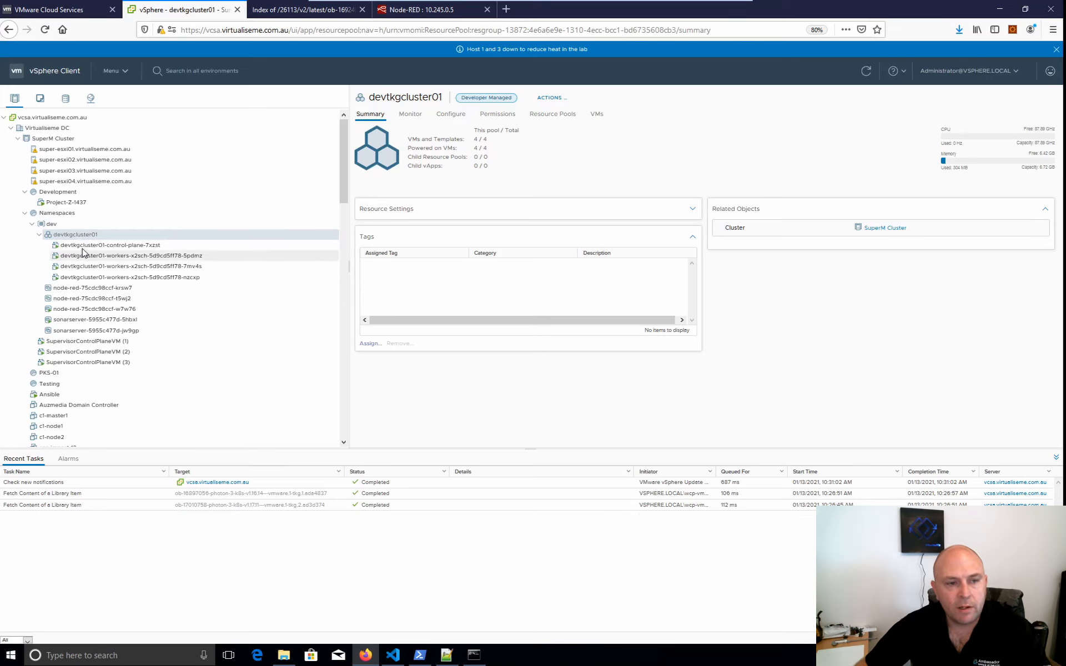
pyautogui.click(64, 226)
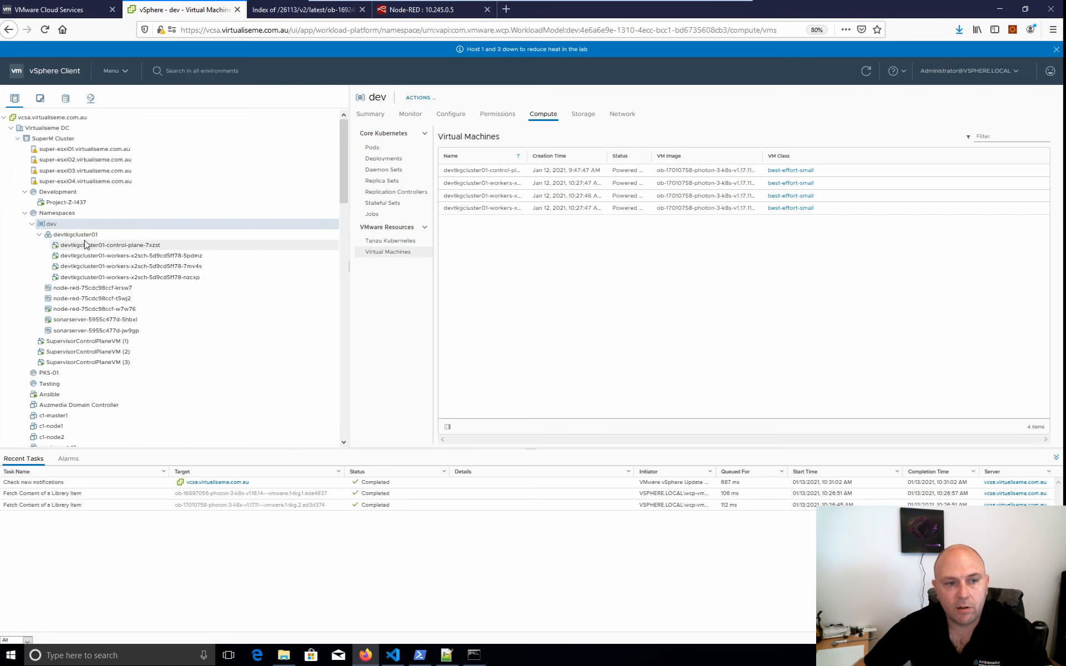
pyautogui.click(79, 234)
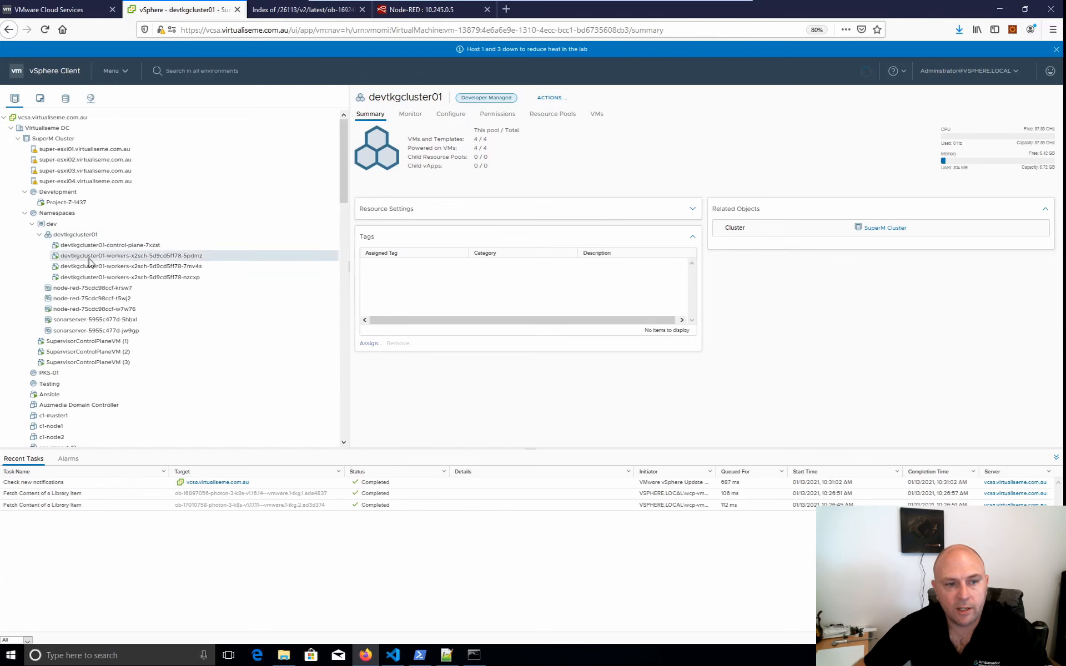
pyautogui.click(131, 255)
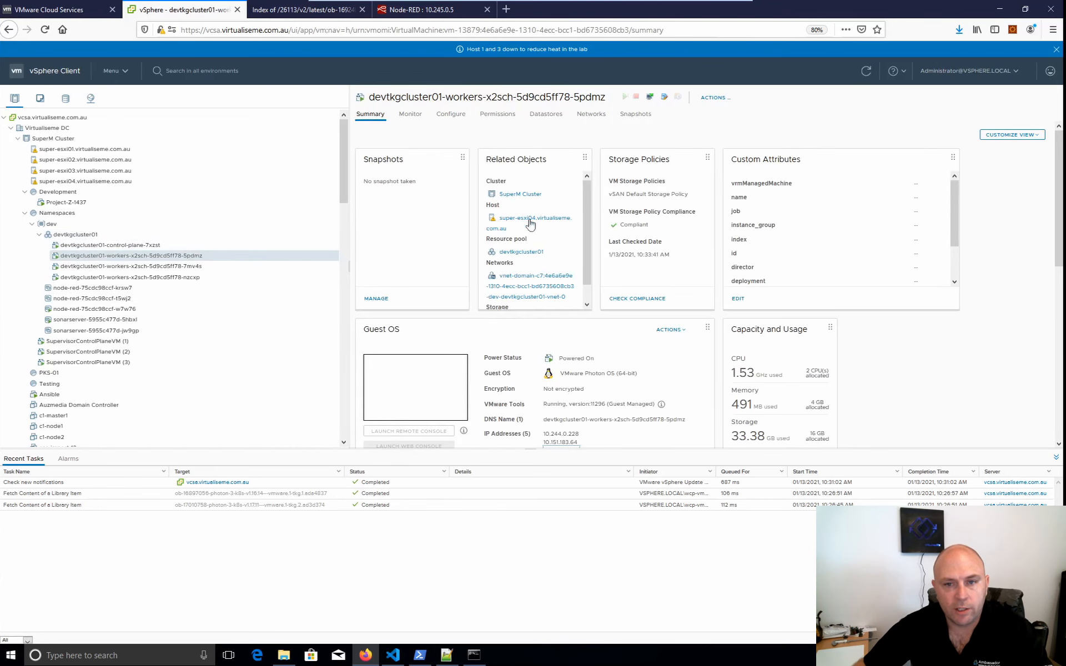
pyautogui.click(92, 235)
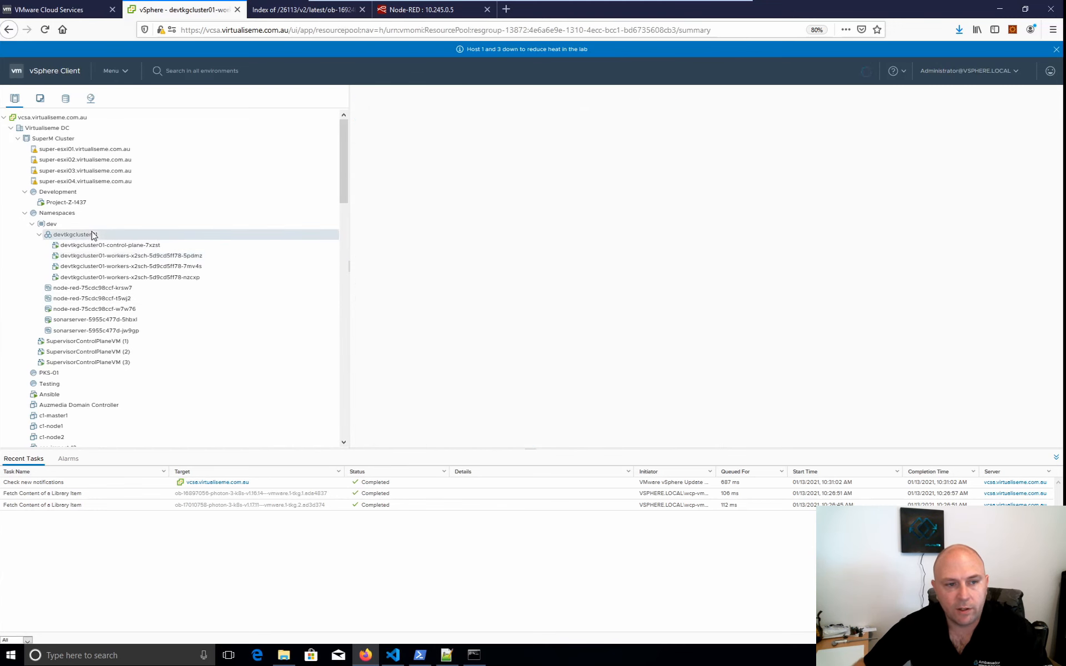
# Step: View the persistent volume claims in the dev namespace's storage
pyautogui.click(51, 224)
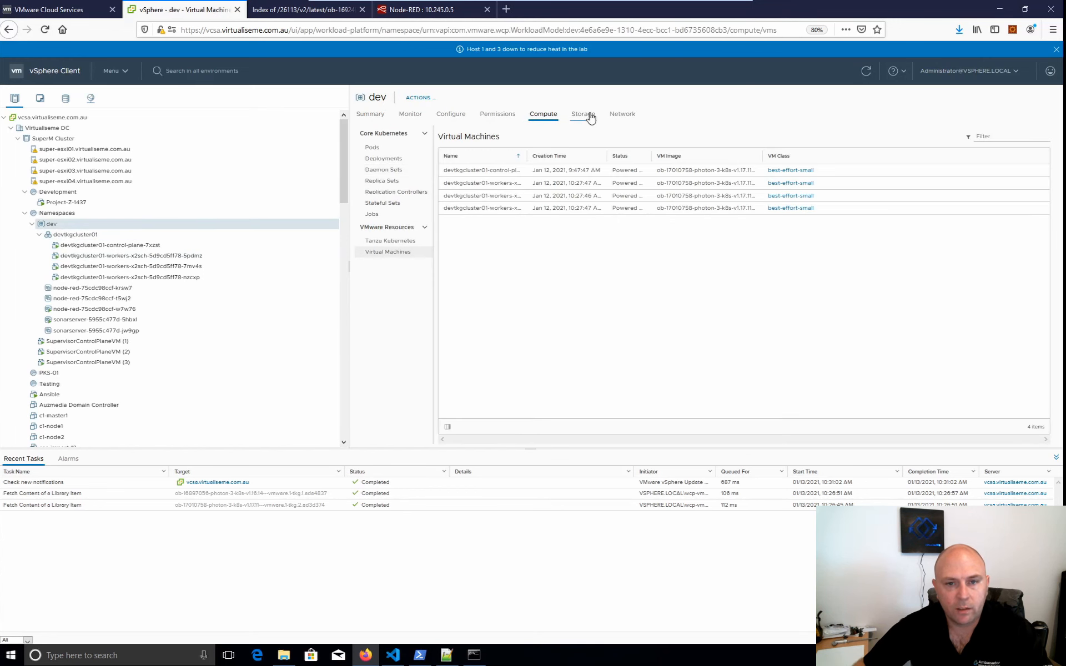
pyautogui.click(583, 114)
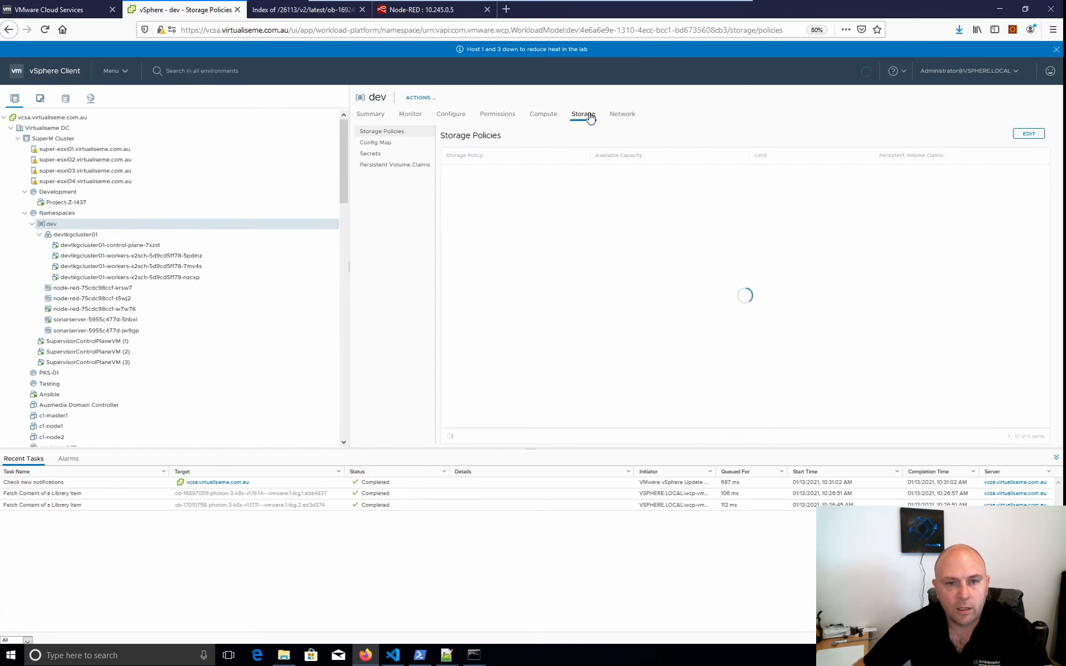
pyautogui.click(397, 165)
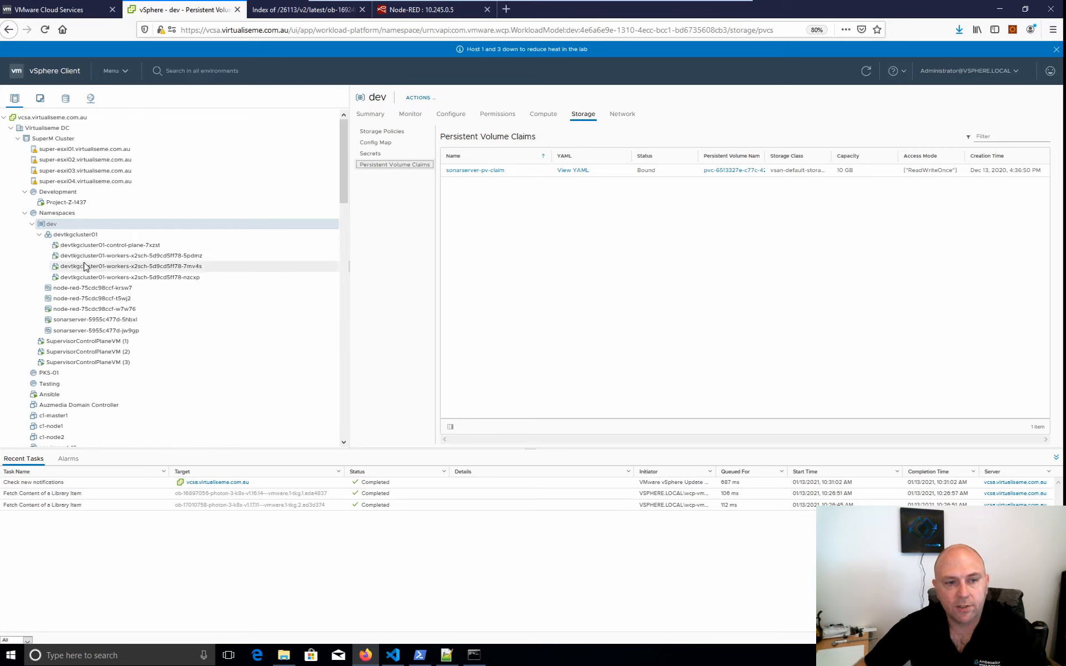
# Step: Review the VM hardware details of the devtkgcluster01 worker ending in 5pdmz
pyautogui.click(135, 255)
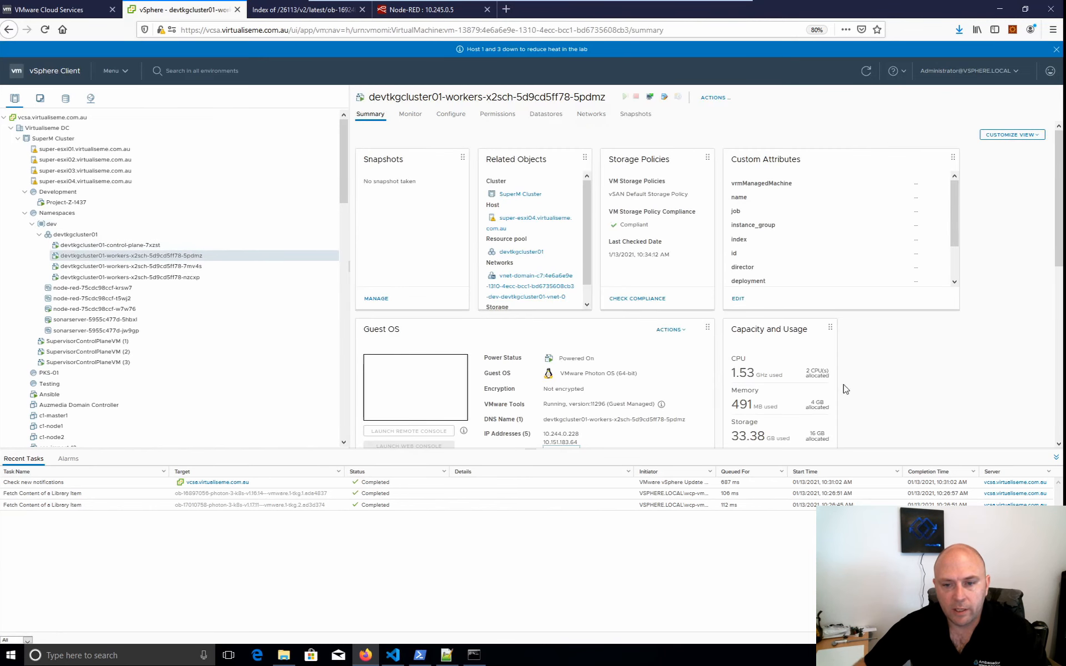
pyautogui.scroll(-5, 731, 346)
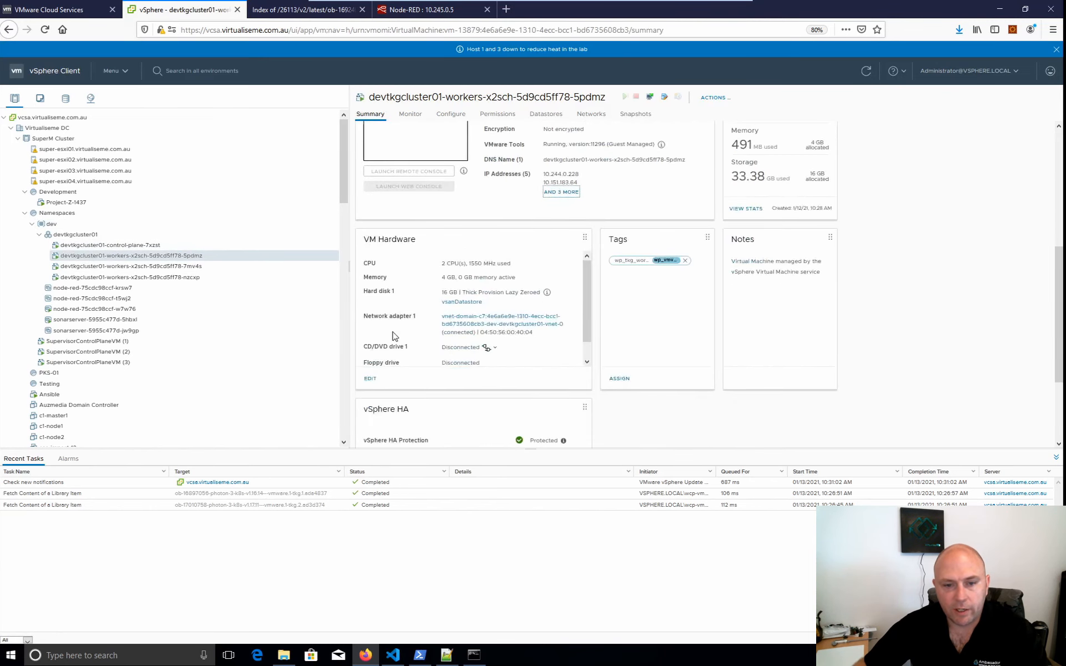
pyautogui.scroll(-1, 489, 332)
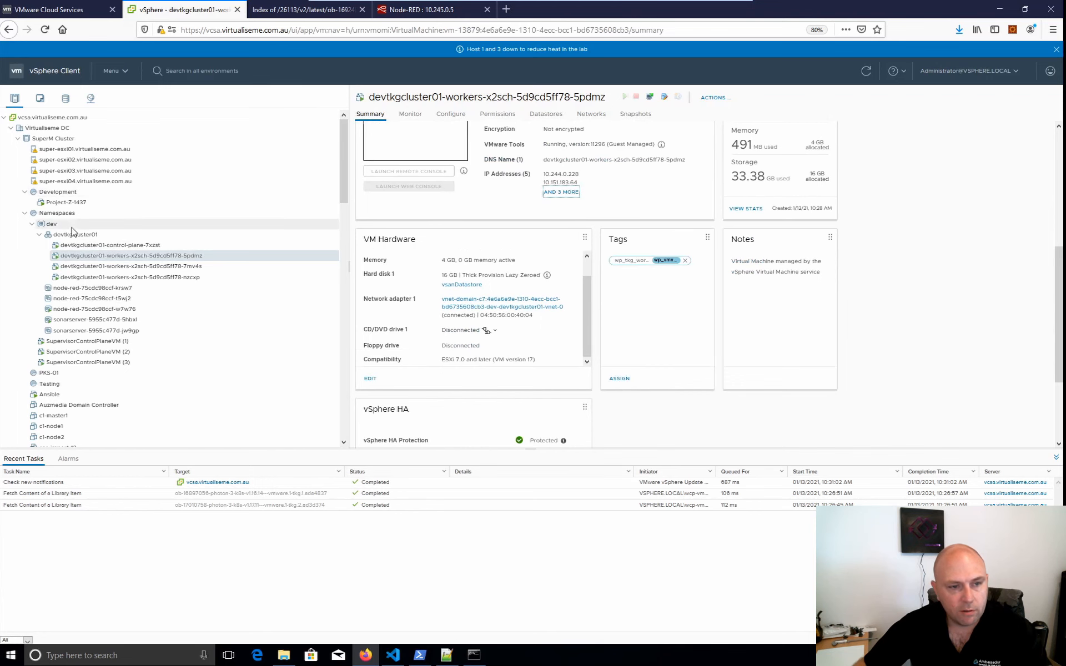
# Step: Switch back to PowerShell and rerun kubectl get pods twice to recheck the git-lab pod's status
pyautogui.click(420, 655)
pyautogui.click(520, 395)
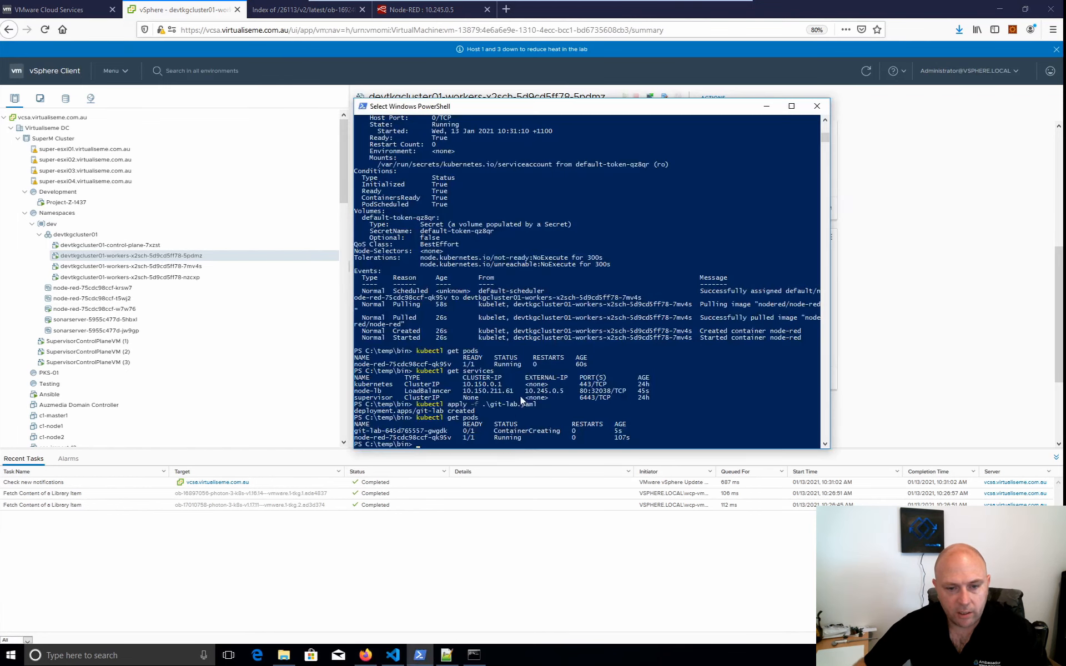
pyautogui.press('Up')
pyautogui.press('Return')
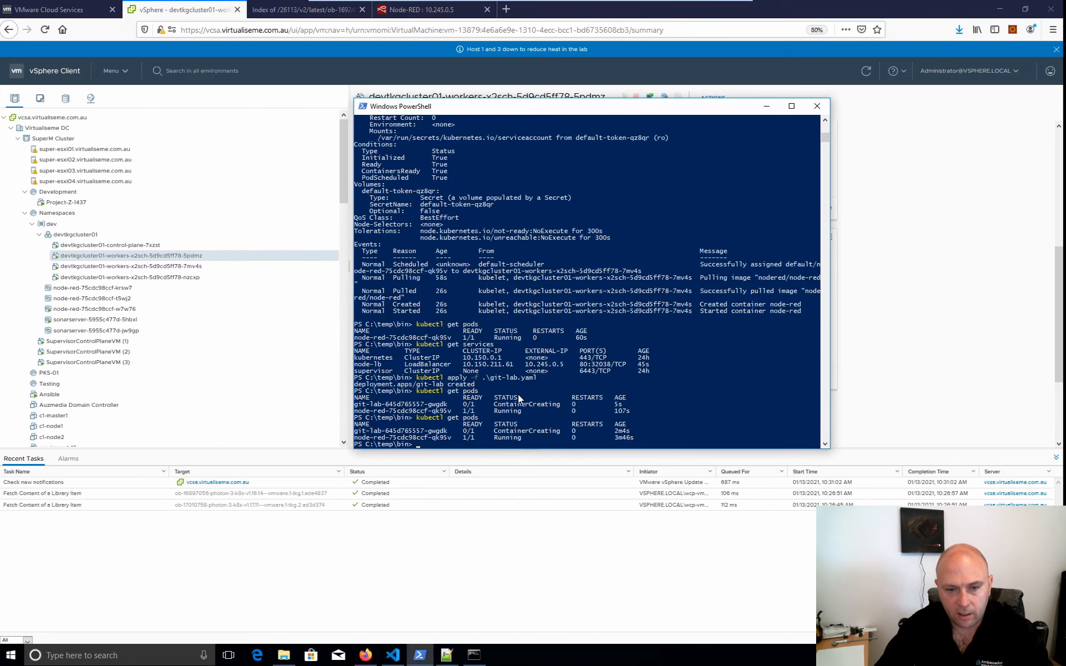
pyautogui.press('Up')
pyautogui.press('Return')
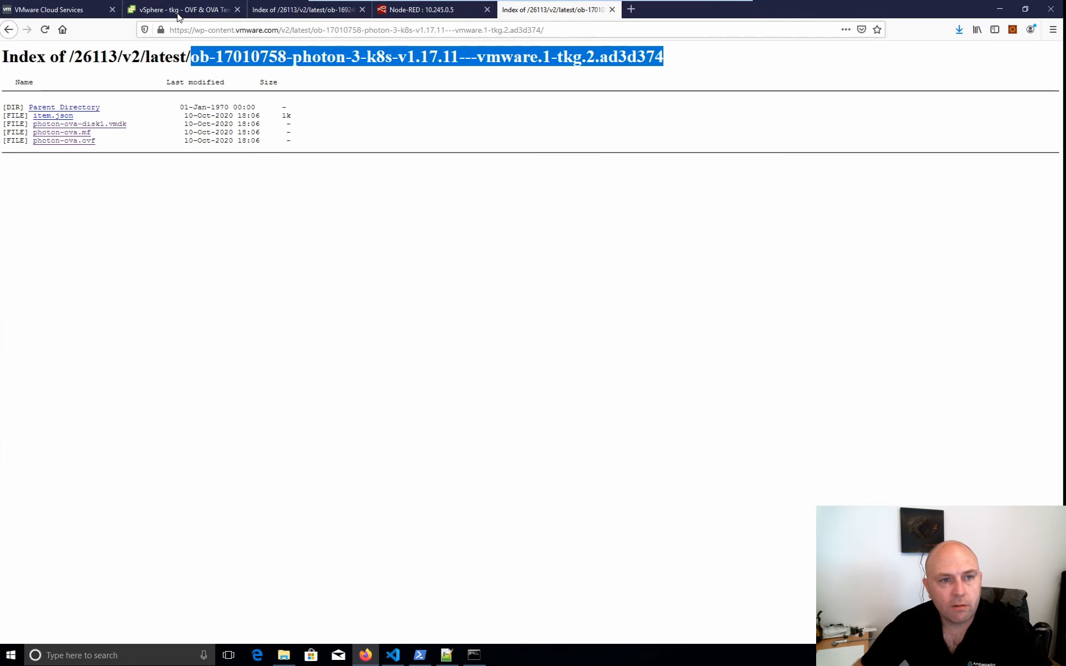
# Step: In the vSphere Client, close the tkg content library's Edit Settings dialog without saving and dismiss the host notice banner
pyautogui.click(178, 11)
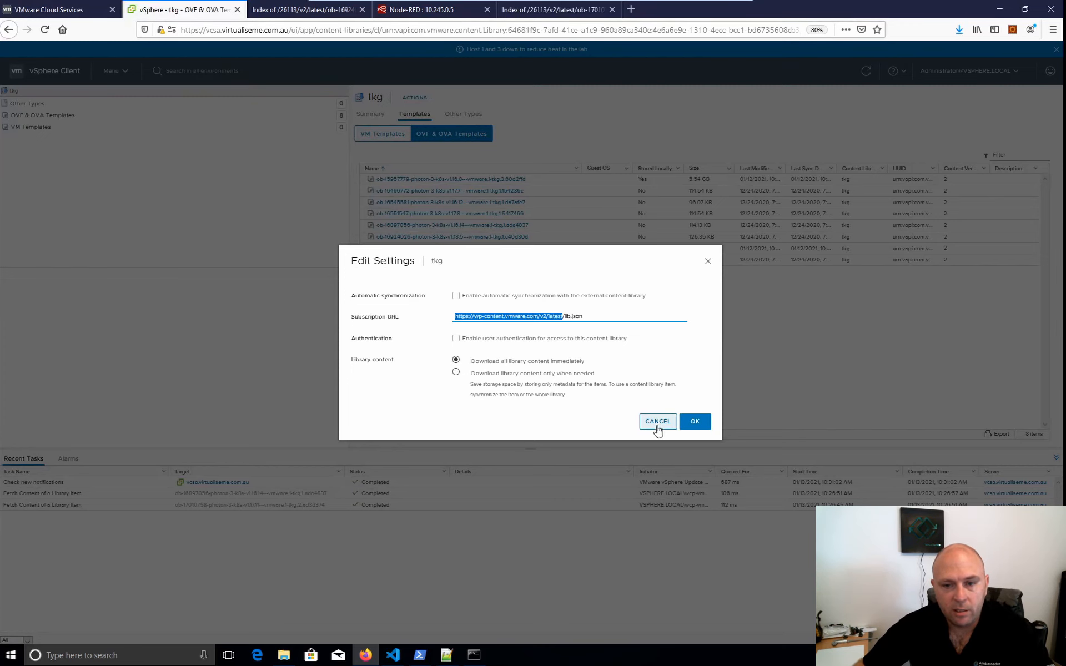
pyautogui.click(658, 422)
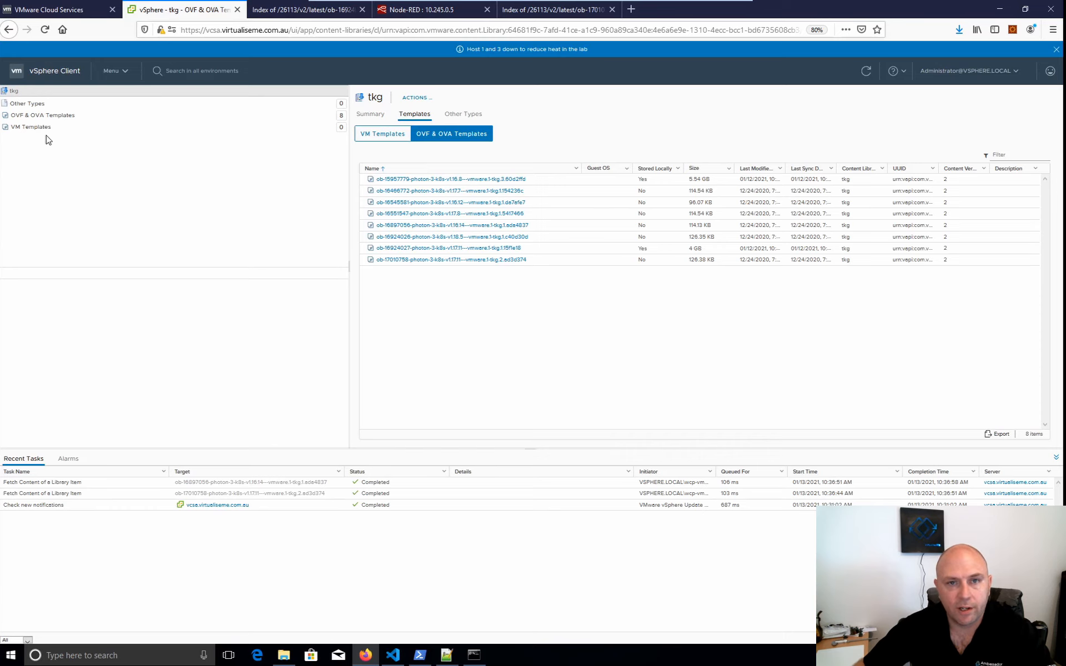
pyautogui.click(1056, 49)
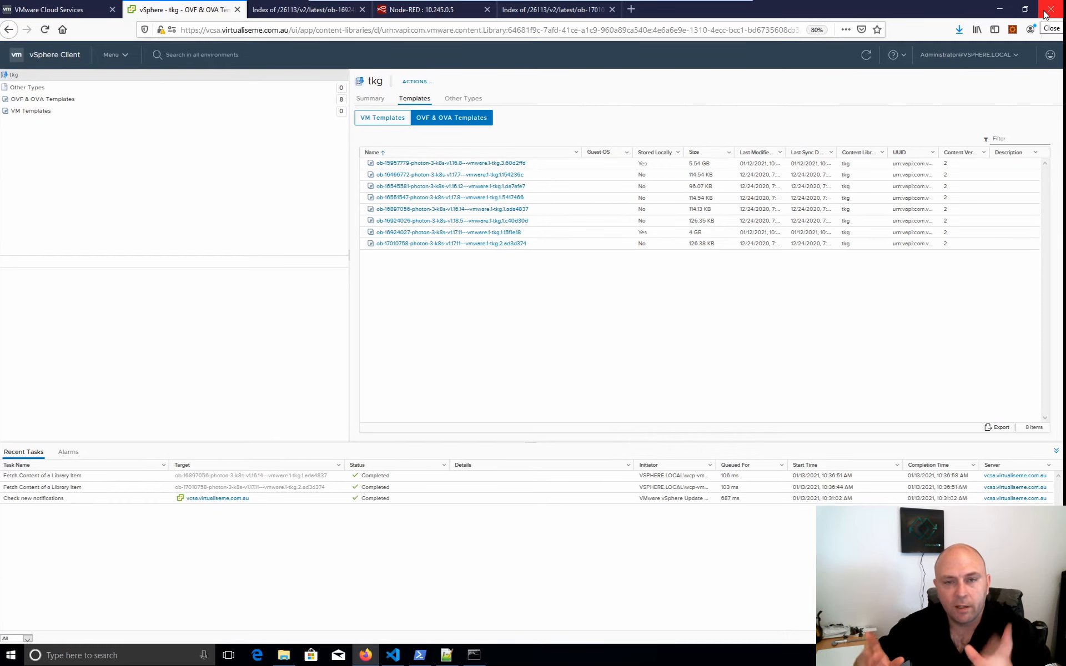